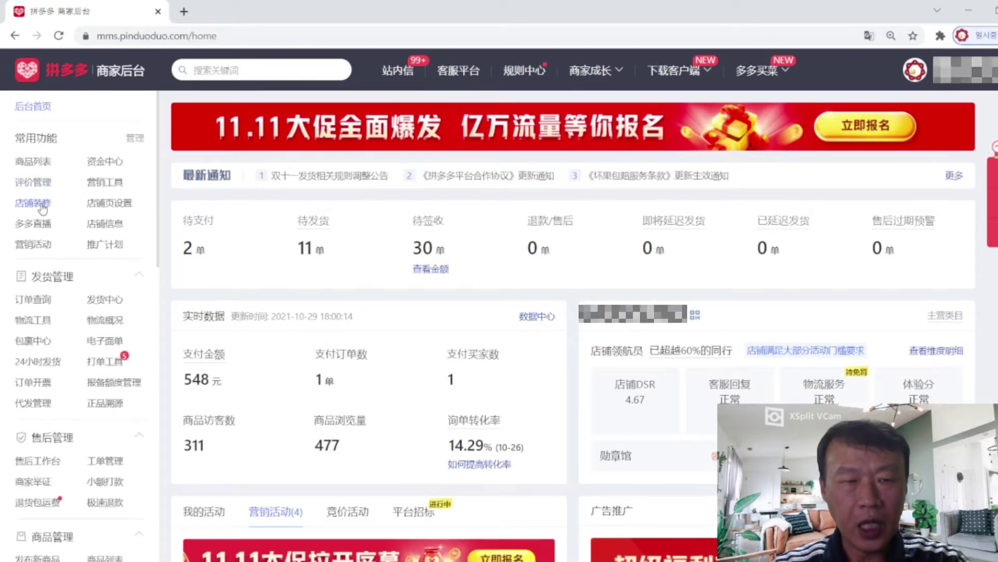
Open the store decoration page (店铺装修) and create a new page with one-click decoration (一键装修)
{"action": "left_click", "coordinate": [33, 203]}
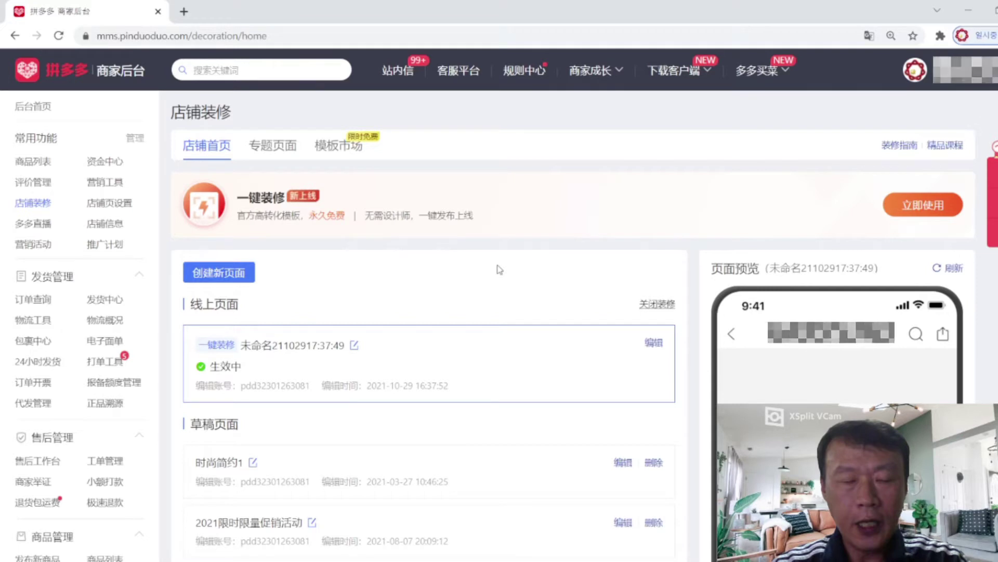
{"action": "scroll", "coordinate": [497, 267], "scroll_direction": "down", "scroll_amount": 1}
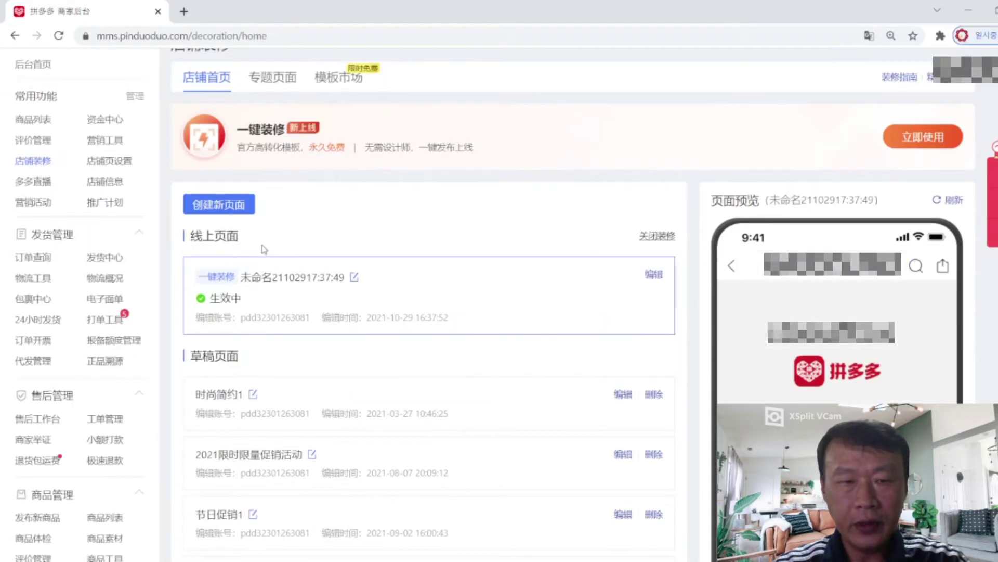
{"action": "left_click", "coordinate": [237, 210]}
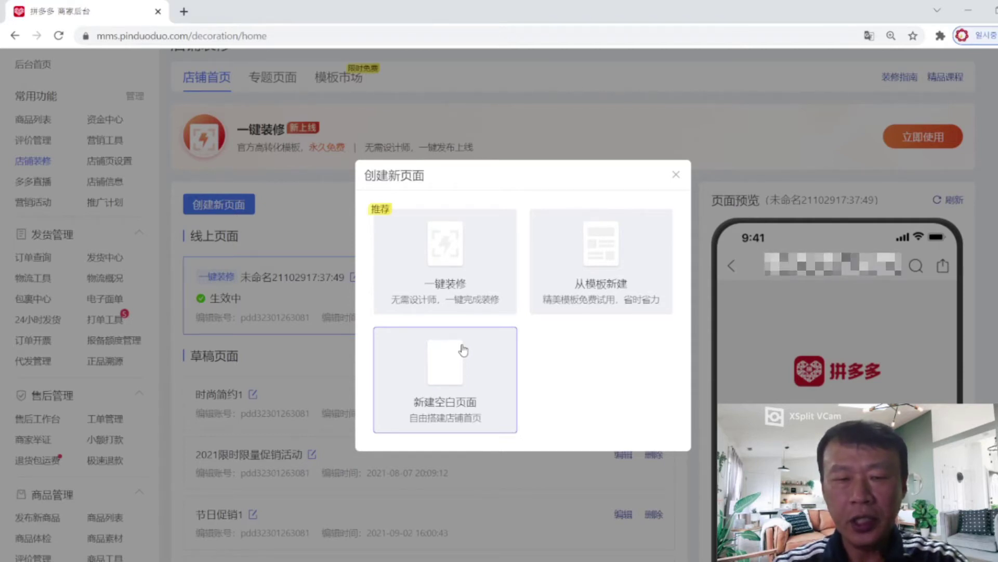
{"action": "left_click", "coordinate": [451, 264]}
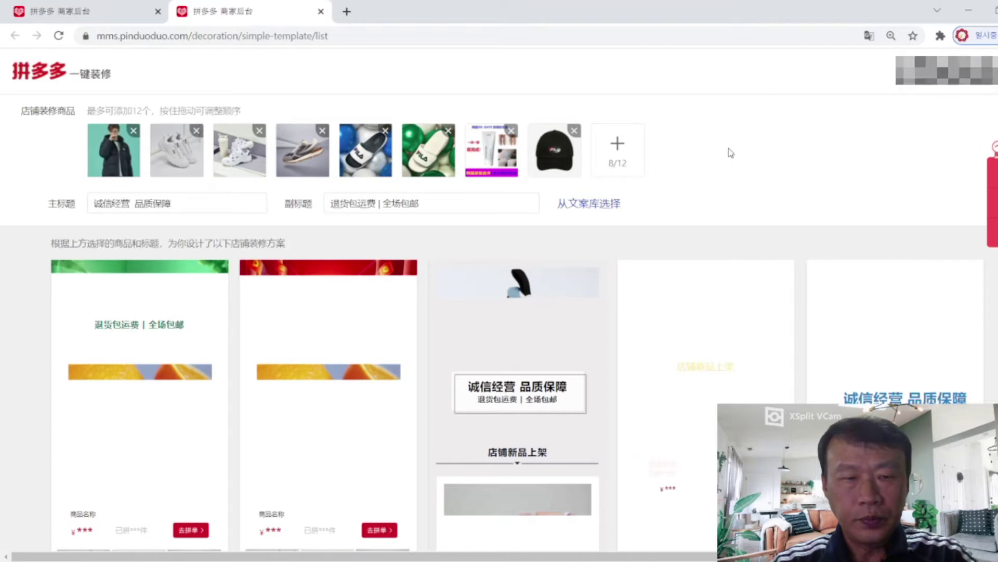
Remove the white sneakers, the two other strappy and grey shoes, the green-background slide and the black cap from the decoration products
{"action": "scroll", "coordinate": [693, 171], "scroll_direction": "down", "scroll_amount": 1}
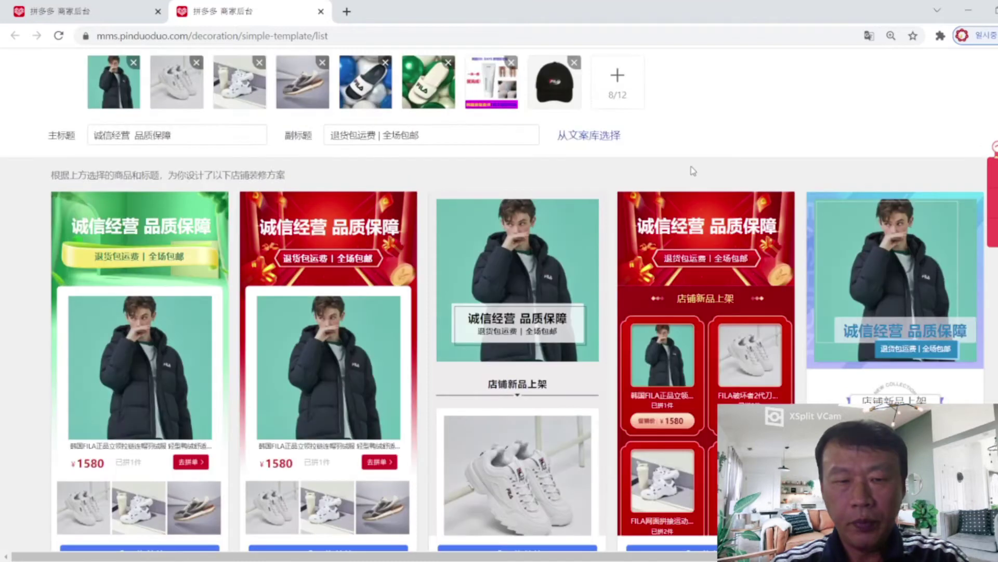
{"action": "scroll", "coordinate": [693, 171], "scroll_direction": "down", "scroll_amount": 2}
{"action": "scroll", "coordinate": [693, 170], "scroll_direction": "down", "scroll_amount": 2}
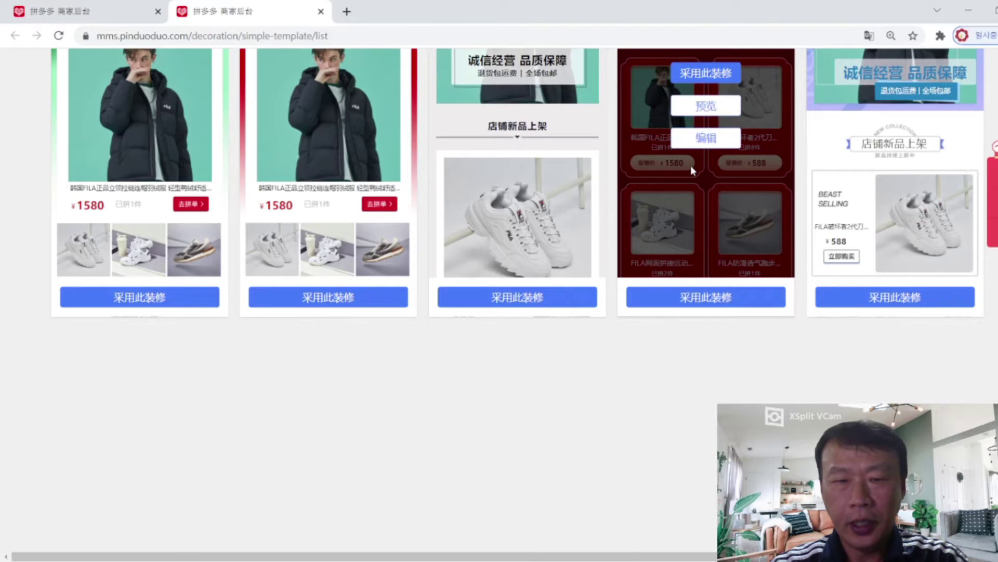
{"action": "scroll", "coordinate": [690, 166], "scroll_direction": "up", "scroll_amount": 3}
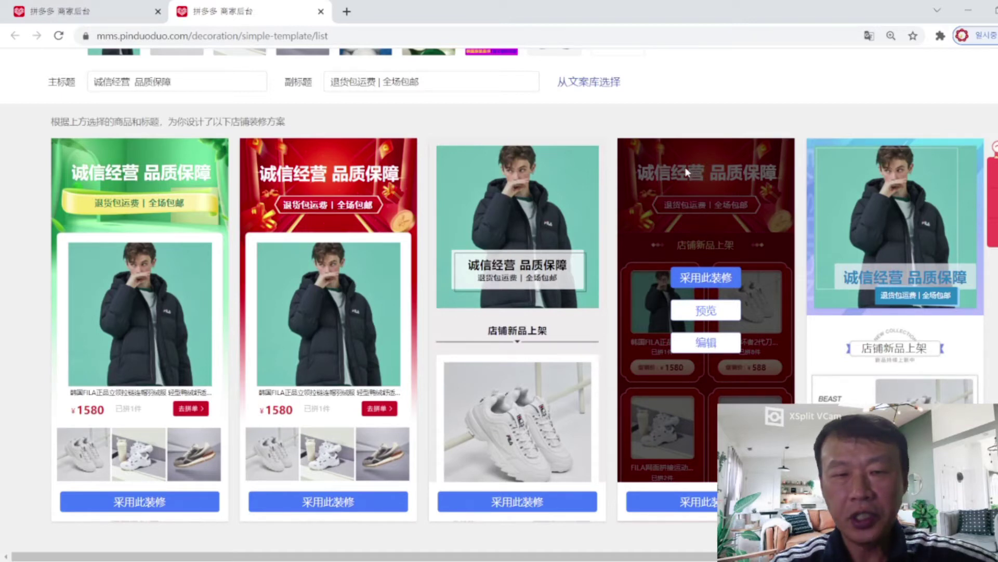
{"action": "scroll", "coordinate": [686, 172], "scroll_direction": "up", "scroll_amount": 2}
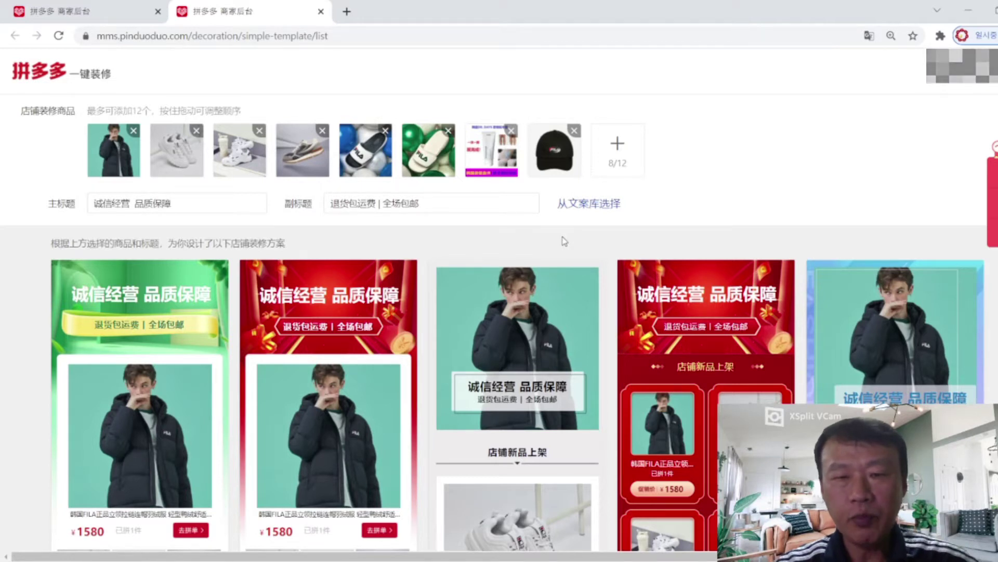
{"action": "left_click", "coordinate": [448, 131]}
{"action": "left_click", "coordinate": [323, 131]}
{"action": "left_click", "coordinate": [259, 130]}
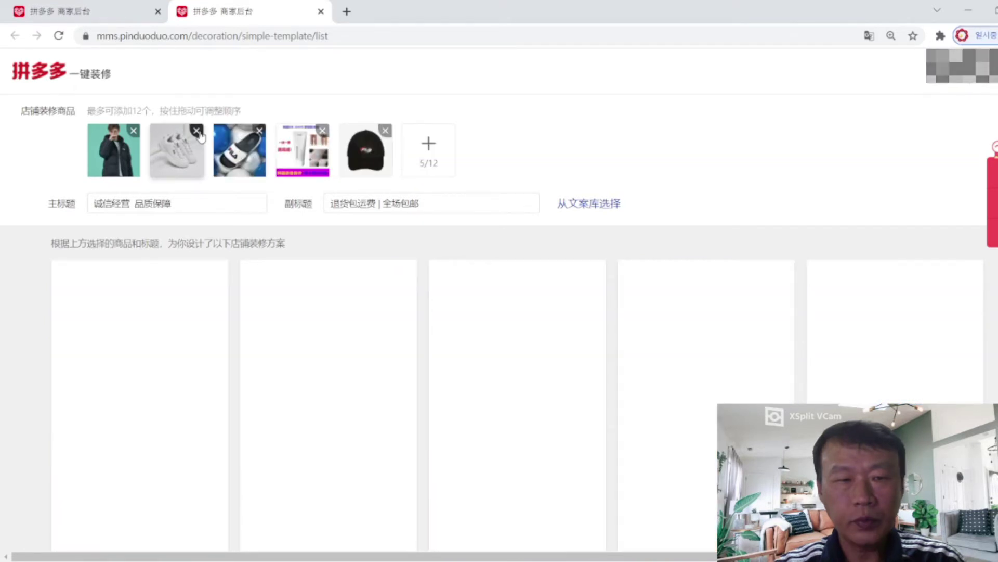
{"action": "left_click", "coordinate": [197, 131]}
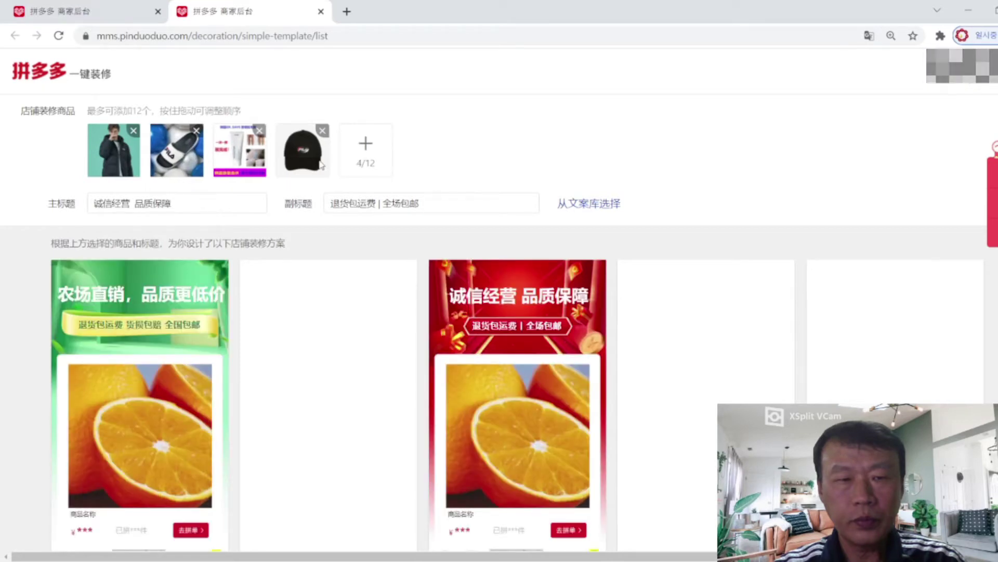
{"action": "left_click", "coordinate": [323, 130]}
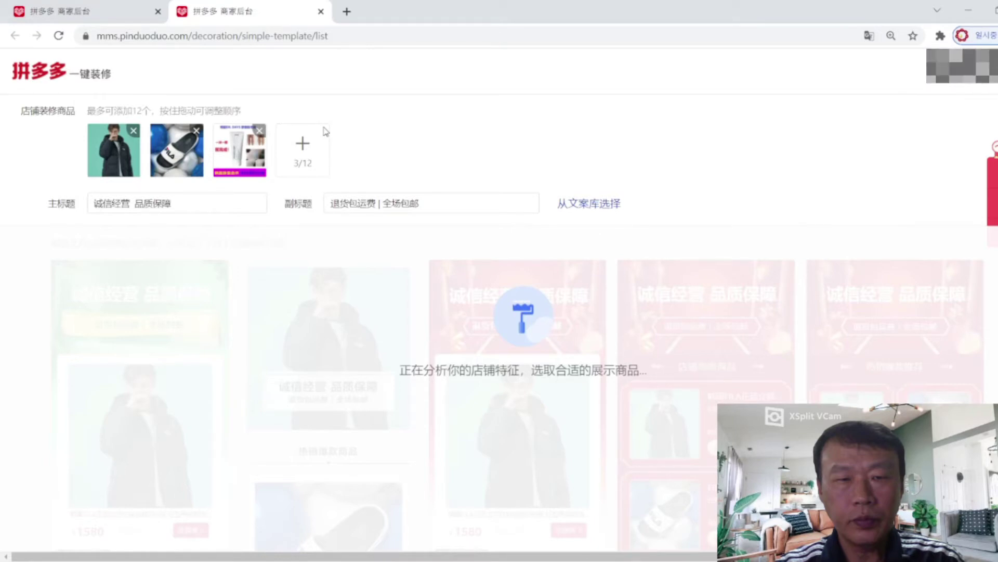
Open the product selection for the decoration and select the 钟根堂 LACTO-FIT SLIM probiotic powder
{"action": "left_click", "coordinate": [325, 132]}
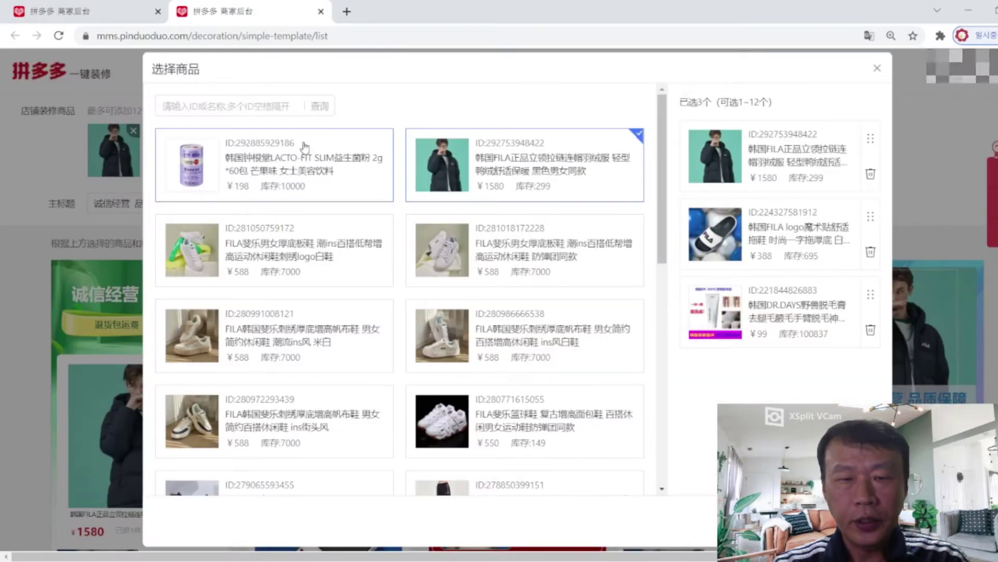
{"action": "left_click", "coordinate": [208, 106]}
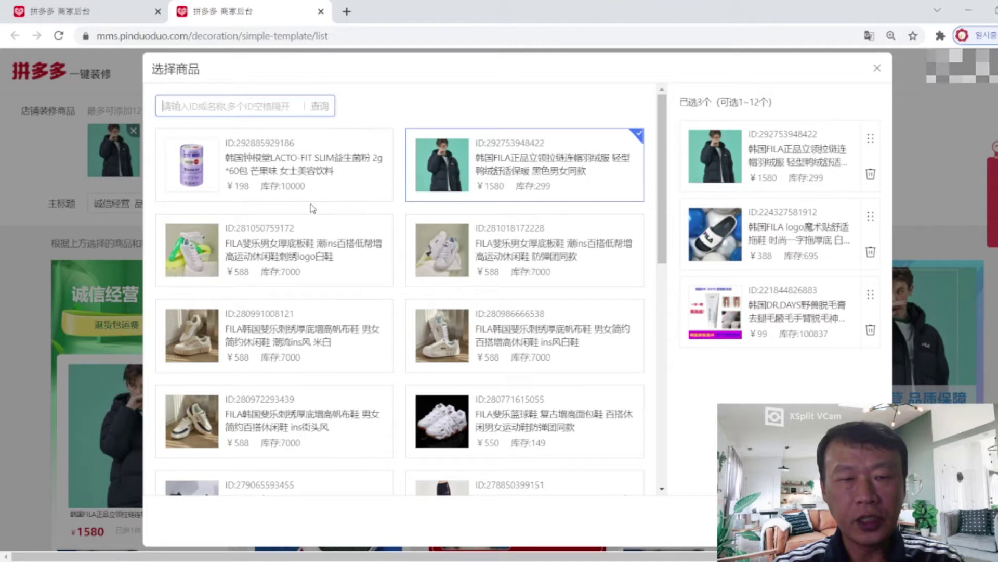
{"action": "left_click", "coordinate": [303, 173]}
Search the product selection for 防晒霜
{"action": "left_click", "coordinate": [230, 104]}
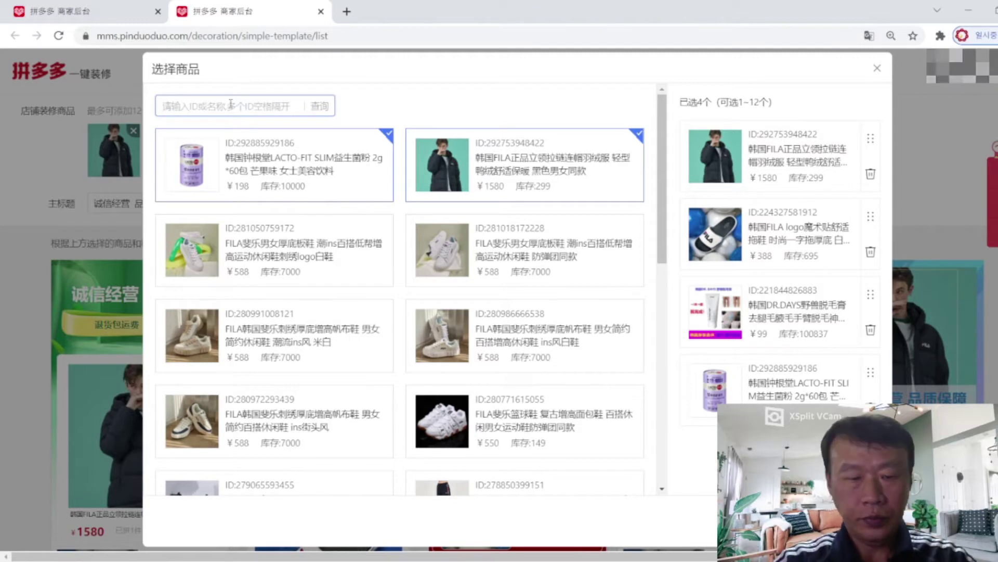
{"action": "type", "text": "fang"}
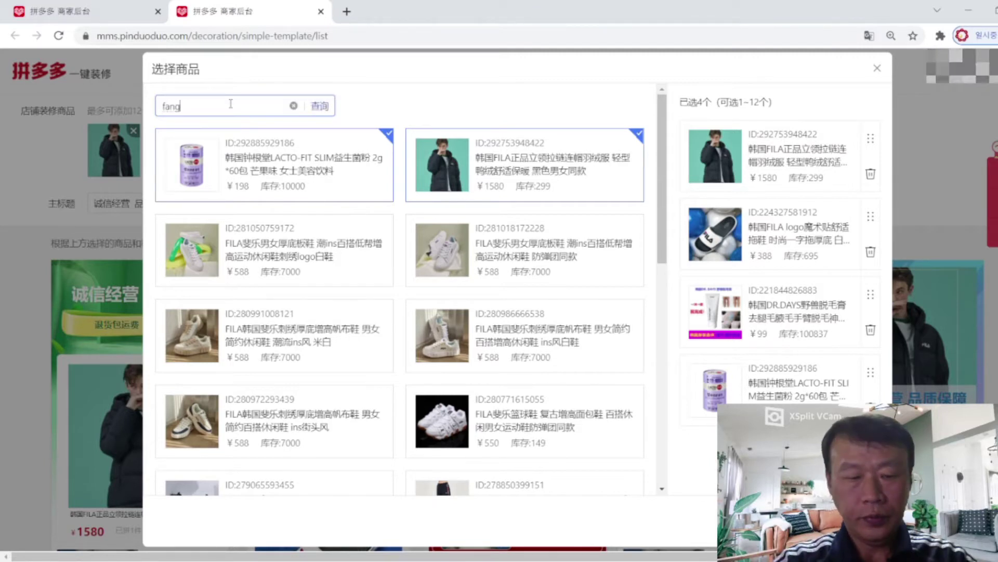
{"action": "type", "text": "'shai'sh"}
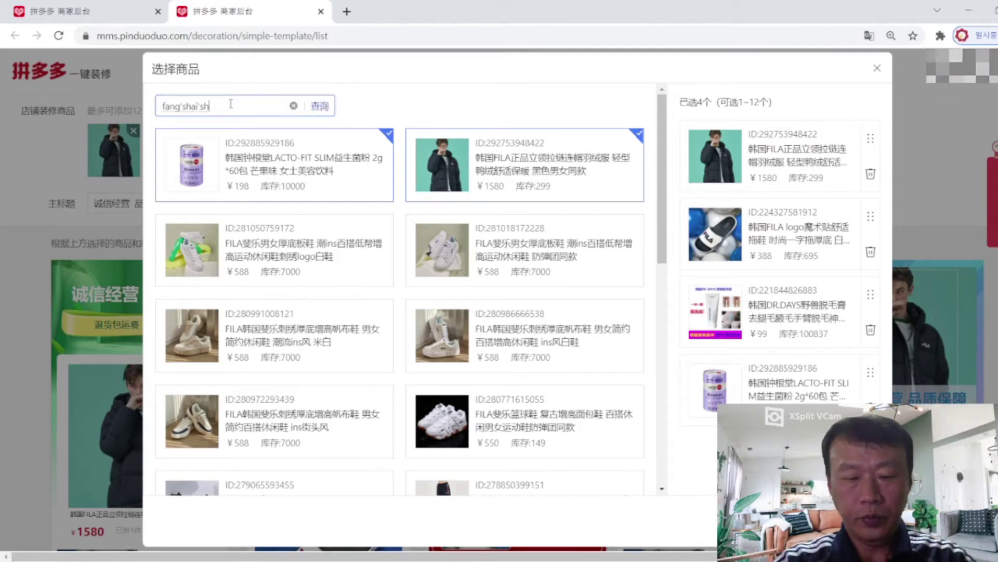
{"action": "key", "text": "space"}
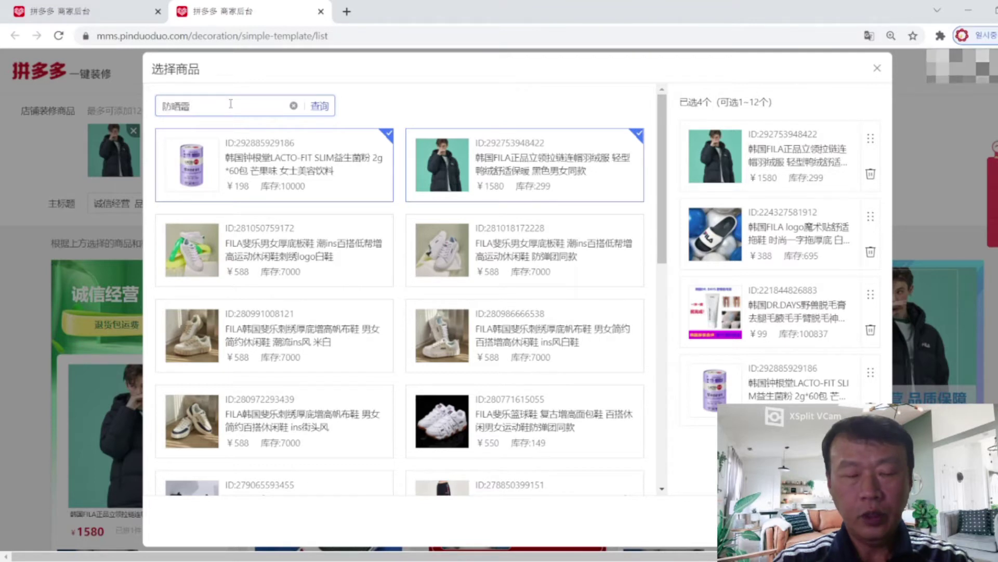
{"action": "left_click", "coordinate": [322, 109]}
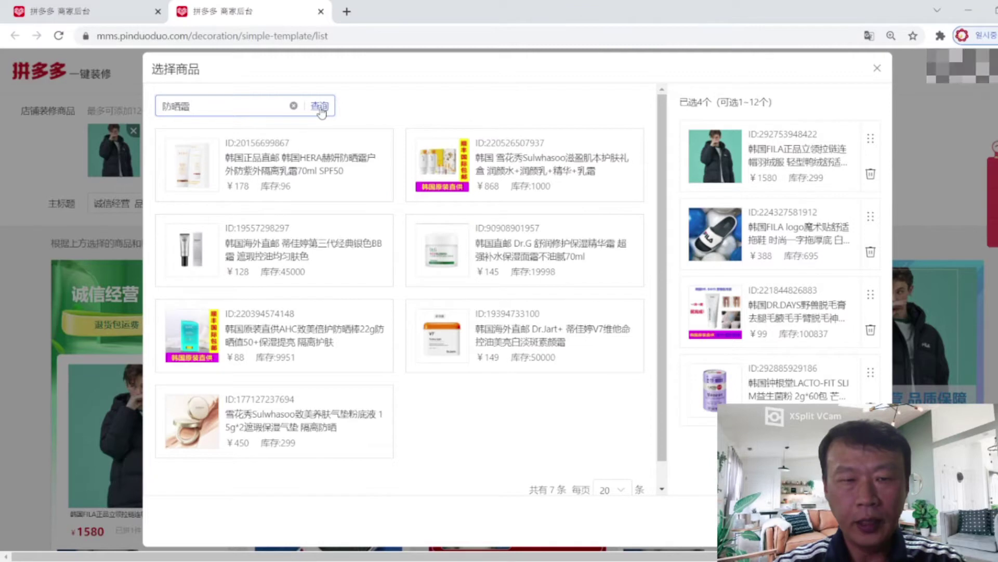
Select every product found for 防晒霜 and confirm the selection for the store decoration
{"action": "left_click", "coordinate": [326, 336]}
{"action": "left_click", "coordinate": [319, 274]}
{"action": "left_click", "coordinate": [317, 166]}
{"action": "left_click", "coordinate": [520, 167]}
{"action": "left_click", "coordinate": [509, 240]}
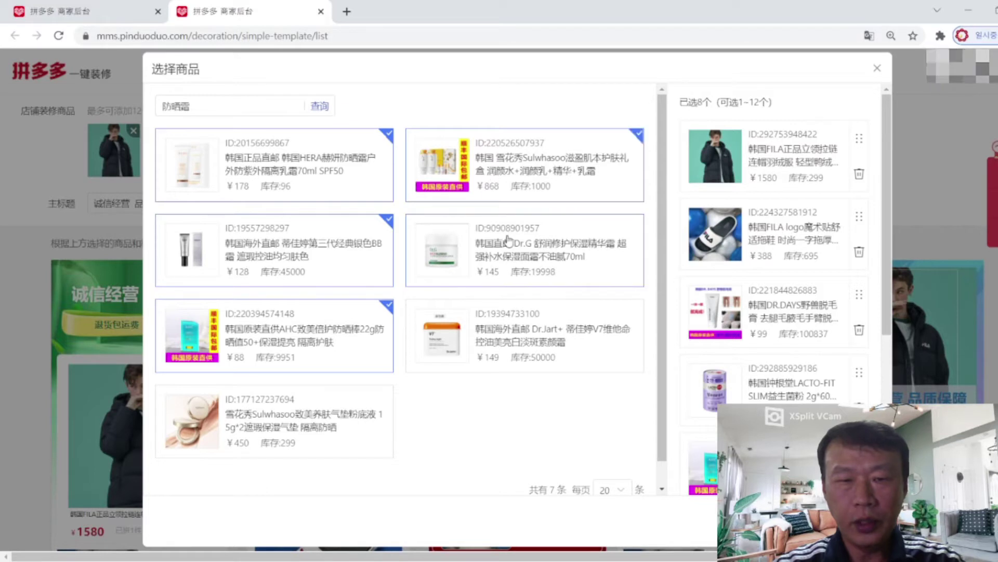
{"action": "left_click", "coordinate": [508, 241]}
{"action": "left_click", "coordinate": [517, 305]}
{"action": "left_click", "coordinate": [321, 416]}
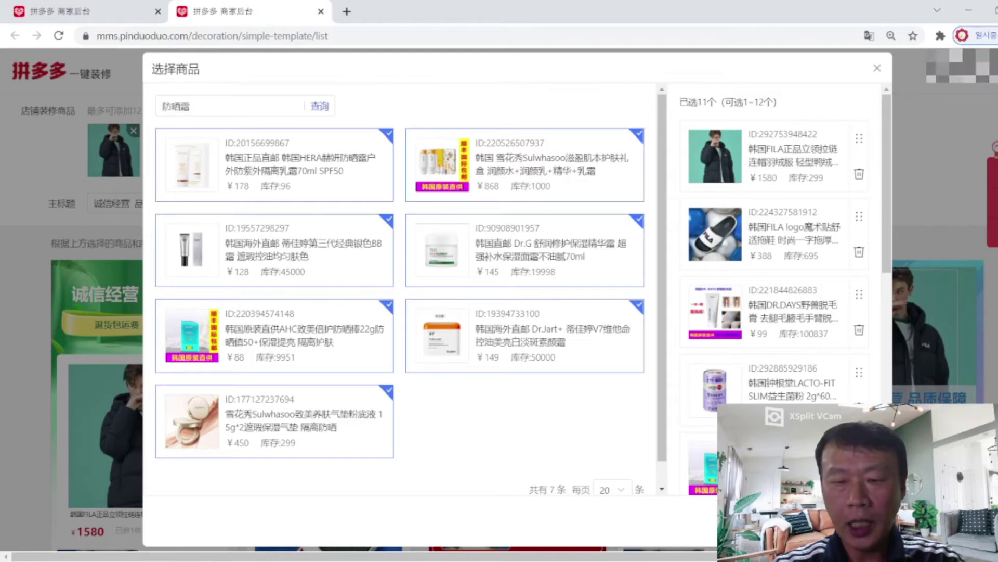
{"action": "left_click", "coordinate": [853, 521]}
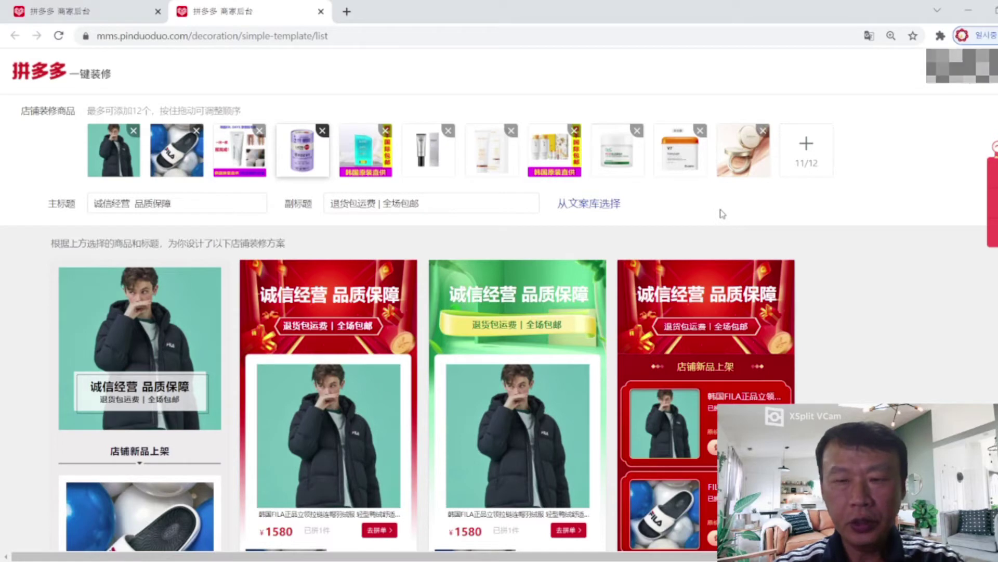
Replace the main title (主标题) of the store decoration with 双11活动专区
{"action": "scroll", "coordinate": [723, 213], "scroll_direction": "down", "scroll_amount": 3}
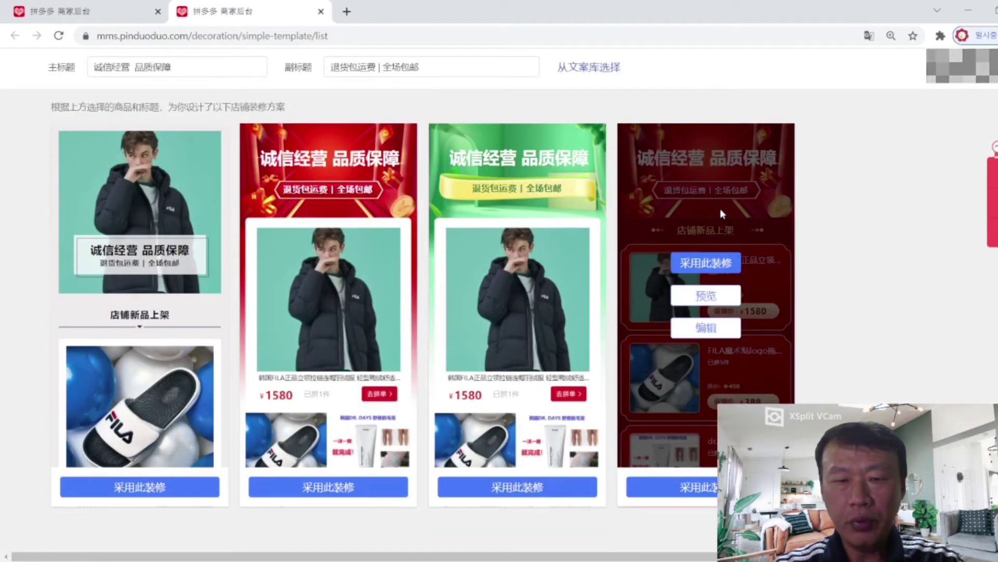
{"action": "mouse_move", "coordinate": [499, 319]}
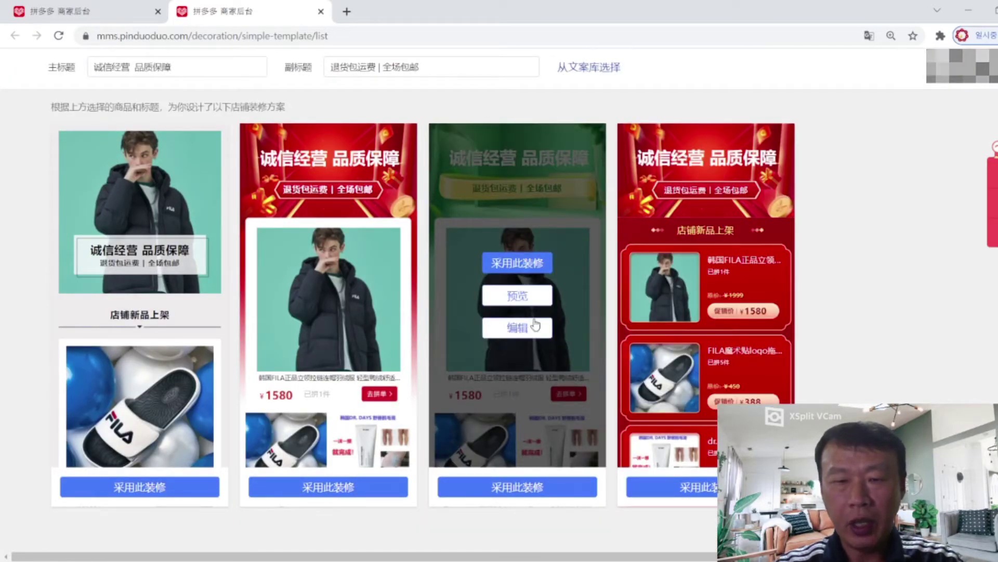
{"action": "scroll", "coordinate": [460, 286], "scroll_direction": "up", "scroll_amount": 3}
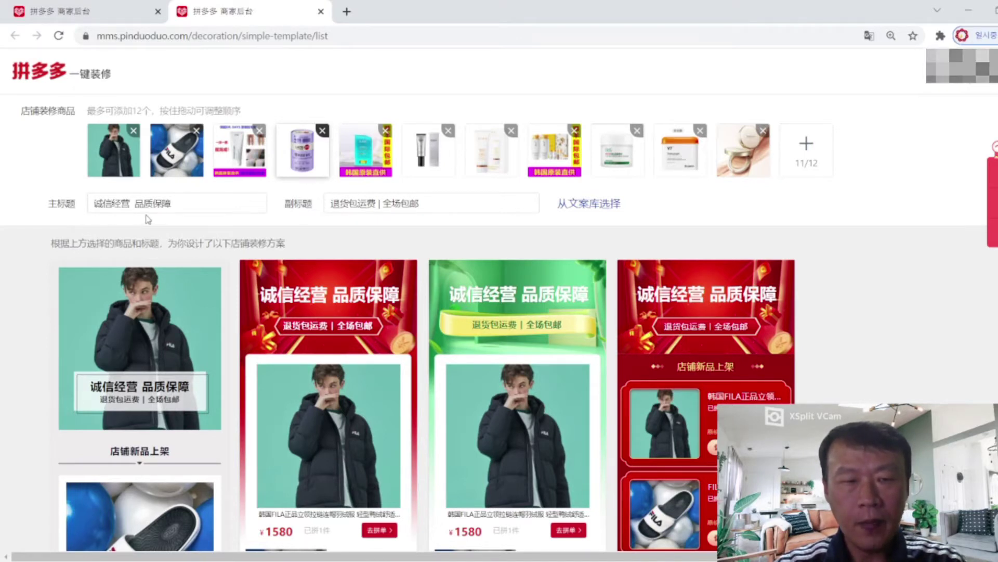
{"action": "left_click", "coordinate": [178, 203]}
{"action": "key", "text": "BackSpace"}
{"action": "key", "text": "BackSpace"}
{"action": "key", "text": "BackSpace"}
{"action": "key", "text": "BackSpace"}
{"action": "key", "text": "BackSpace"}
{"action": "key", "text": "BackSpace"}
{"action": "key", "text": "BackSpace"}
{"action": "key", "text": "BackSpace"}
{"action": "key", "text": "BackSpace"}
{"action": "key", "text": "BackSpace"}
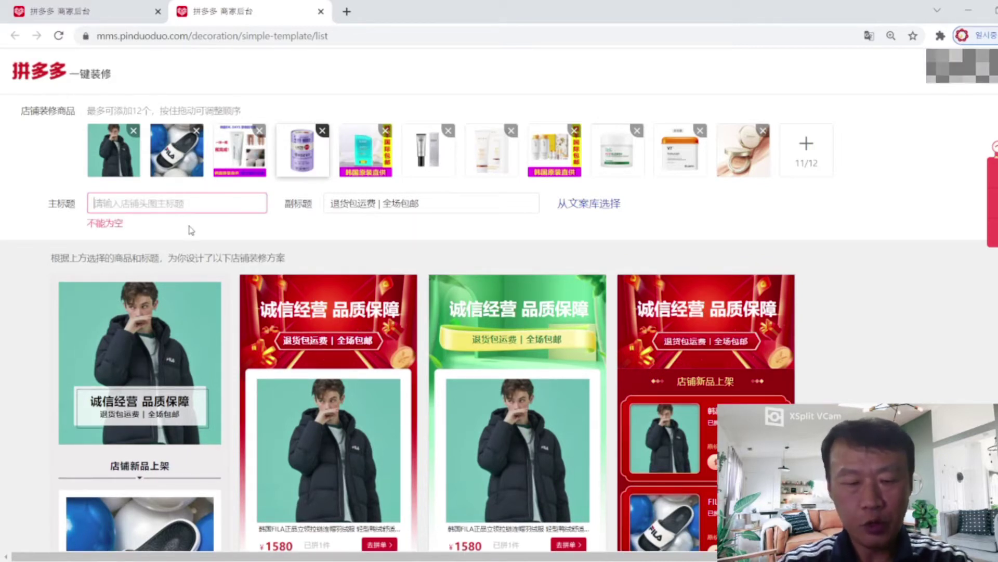
{"action": "type", "text": "shuang"}
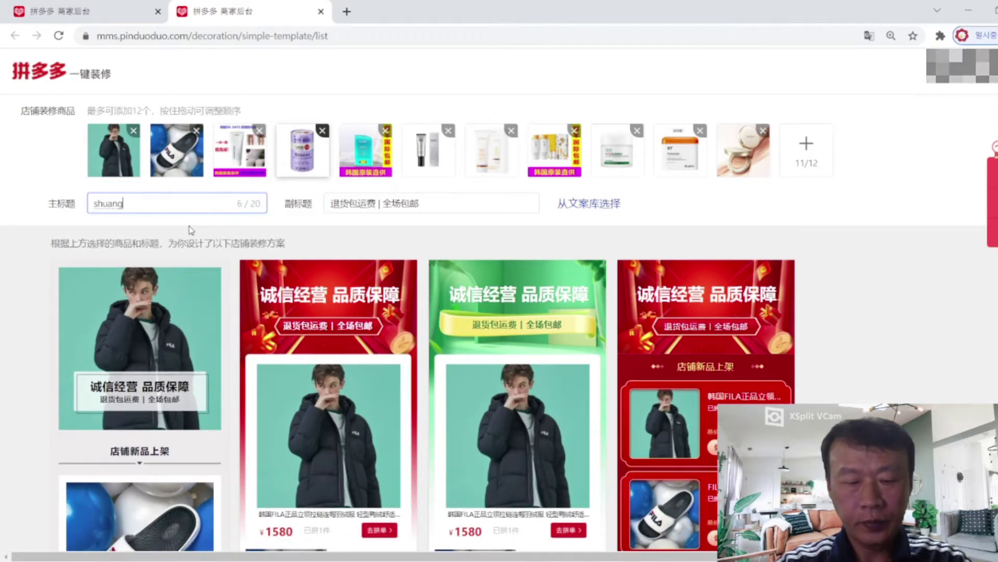
{"action": "key", "text": "space"}
{"action": "type", "text": "11"}
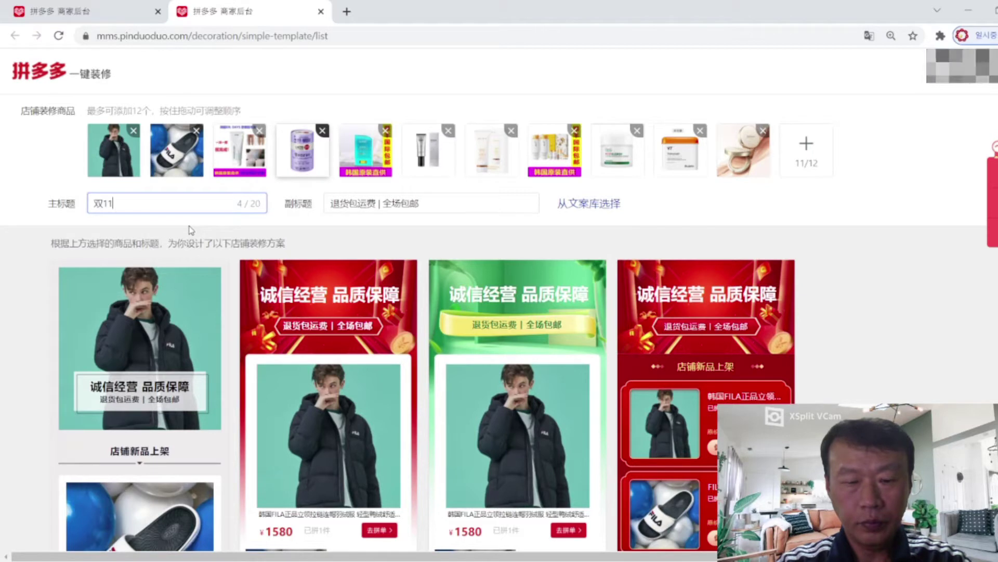
{"action": "type", "text": "huo'do"}
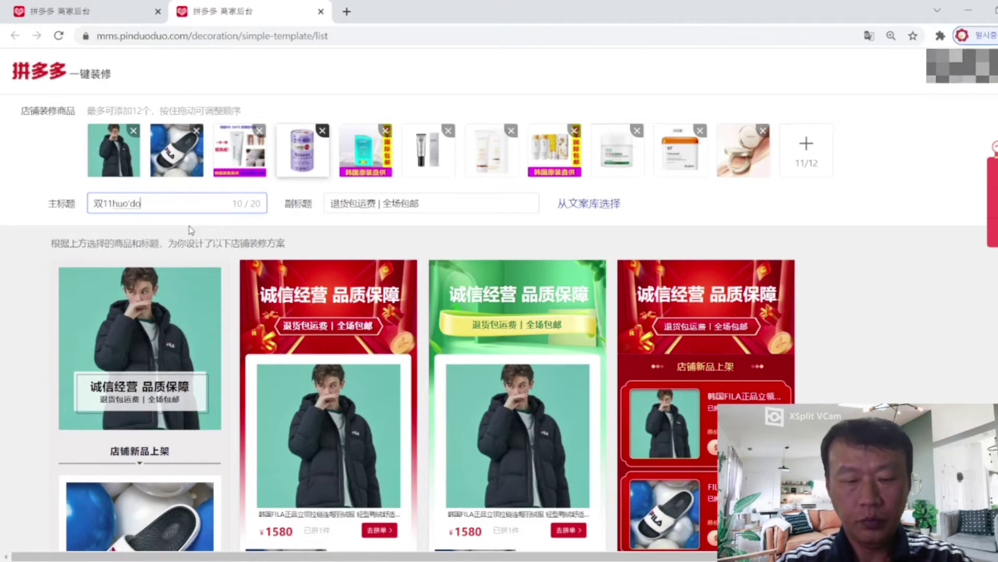
{"action": "type", "text": "ng'zhuan"}
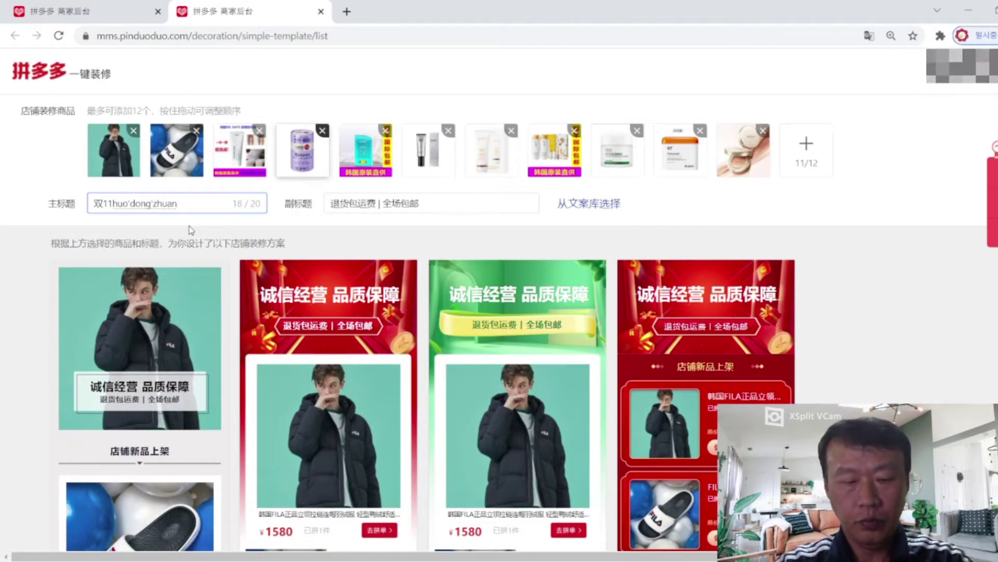
{"action": "type", "text": "'qu"}
{"action": "key", "text": "space"}
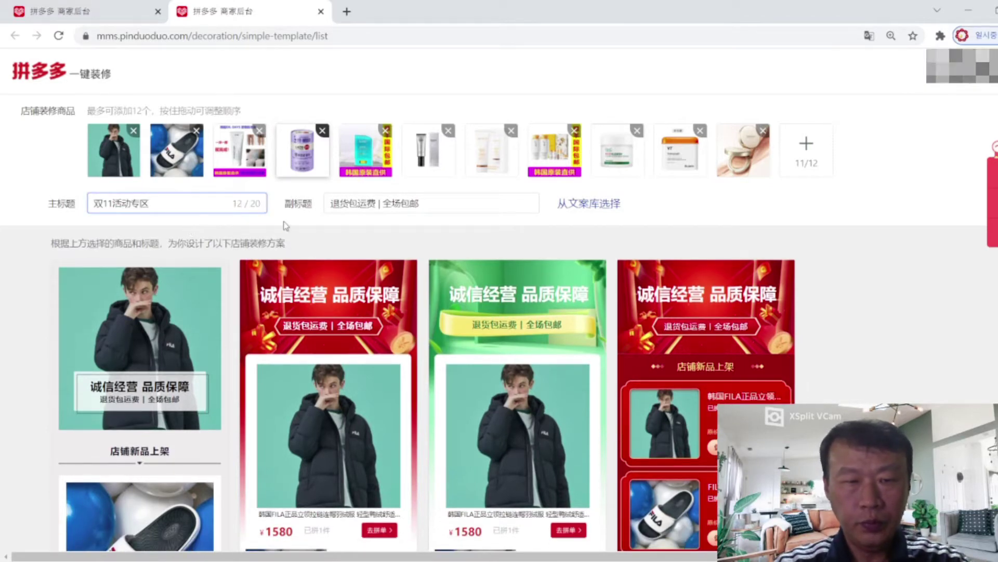
Replace 退货包运费 in the subtitle (副标题) with 韩国直邮, keeping | 全场包邮 after it
{"action": "left_click", "coordinate": [358, 206]}
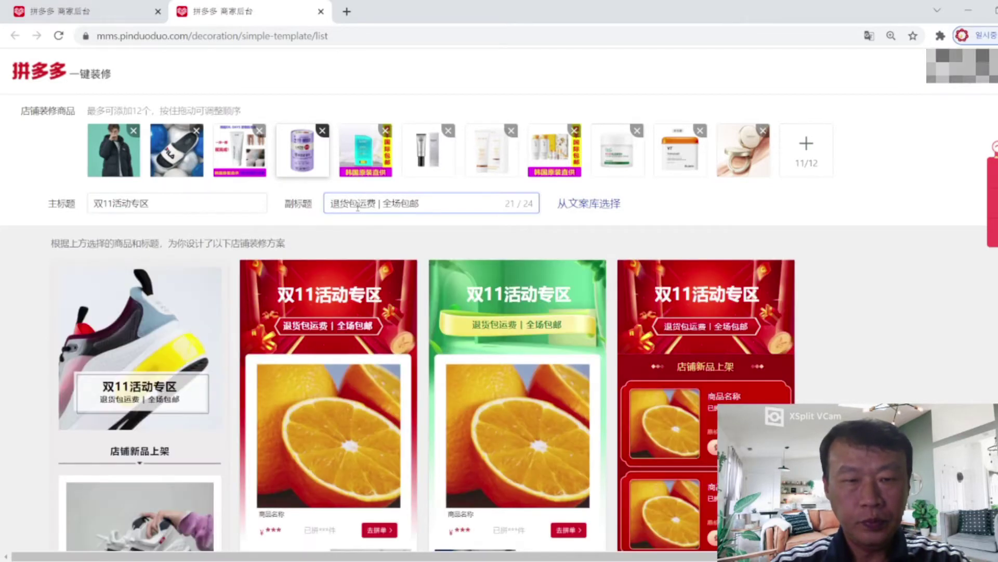
{"action": "left_click", "coordinate": [386, 207]}
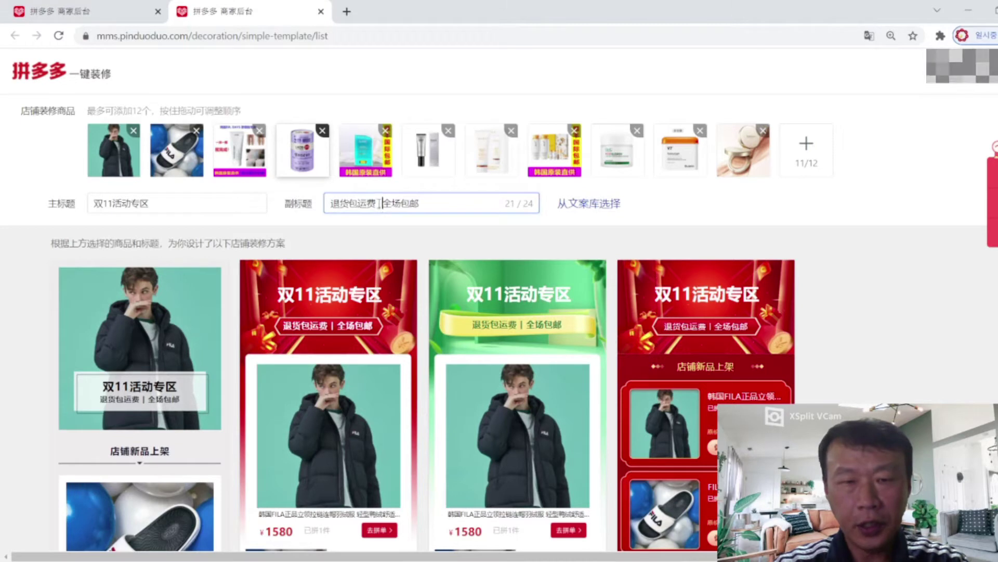
{"action": "key", "text": "BackSpace"}
{"action": "key", "text": "BackSpace"}
{"action": "key", "text": "BackSpace"}
{"action": "key", "text": "BackSpace"}
{"action": "key", "text": "BackSpace"}
{"action": "key", "text": "BackSpace"}
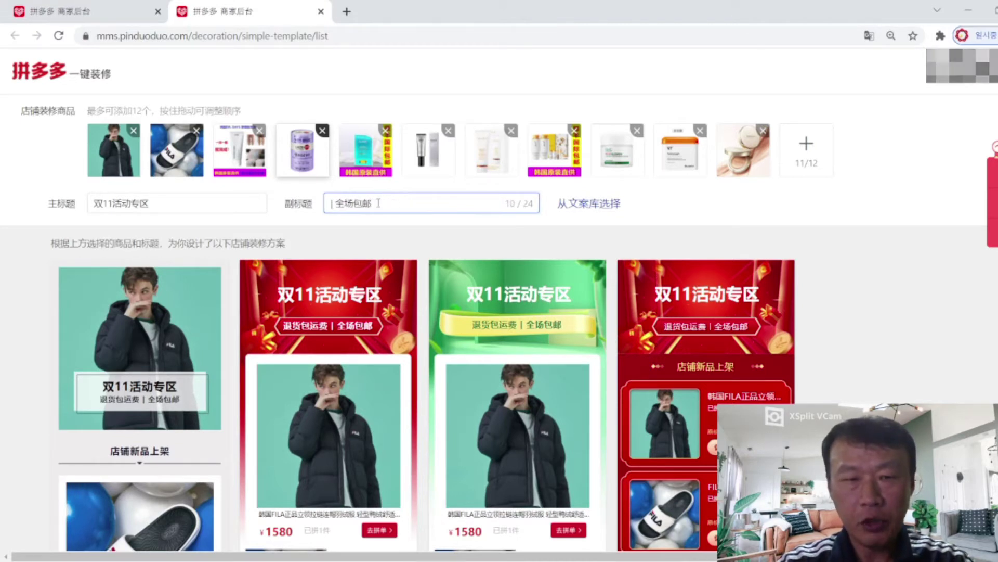
{"action": "type", "text": "韩国"}
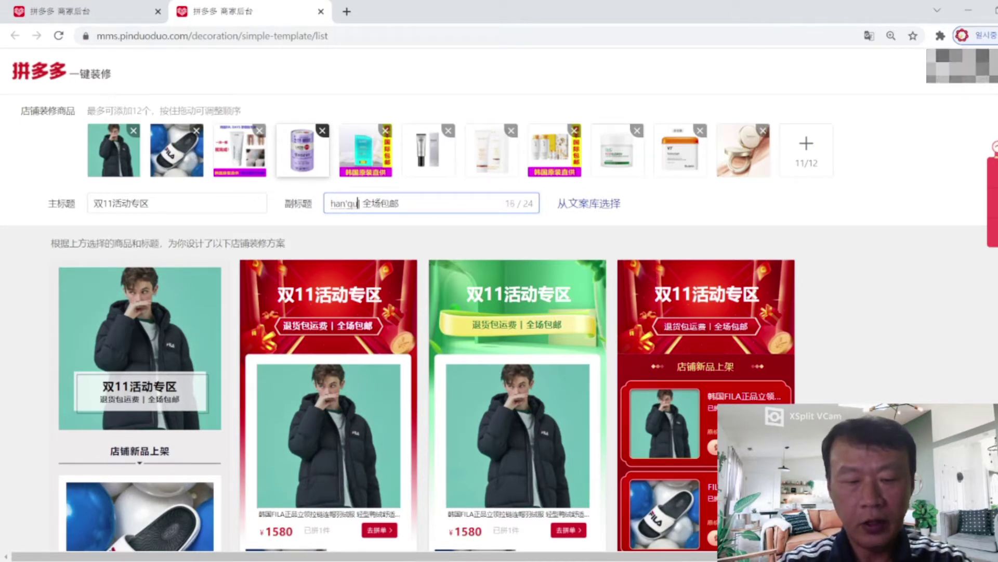
{"action": "type", "text": "直邮"}
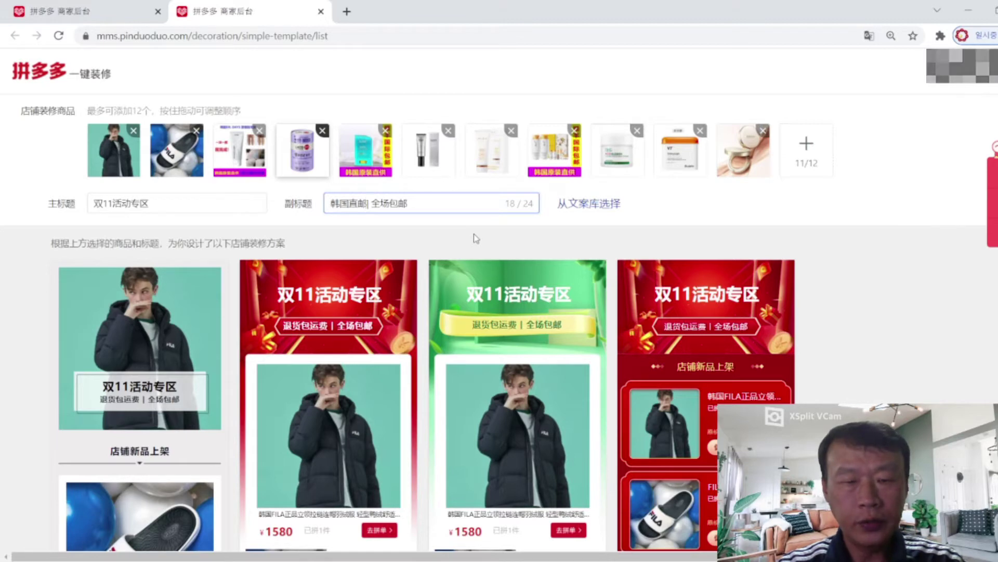
Apply the edited subtitle to the suggested store decoration designs and look over the layouts
{"action": "scroll", "coordinate": [475, 239], "scroll_direction": "down", "scroll_amount": 1}
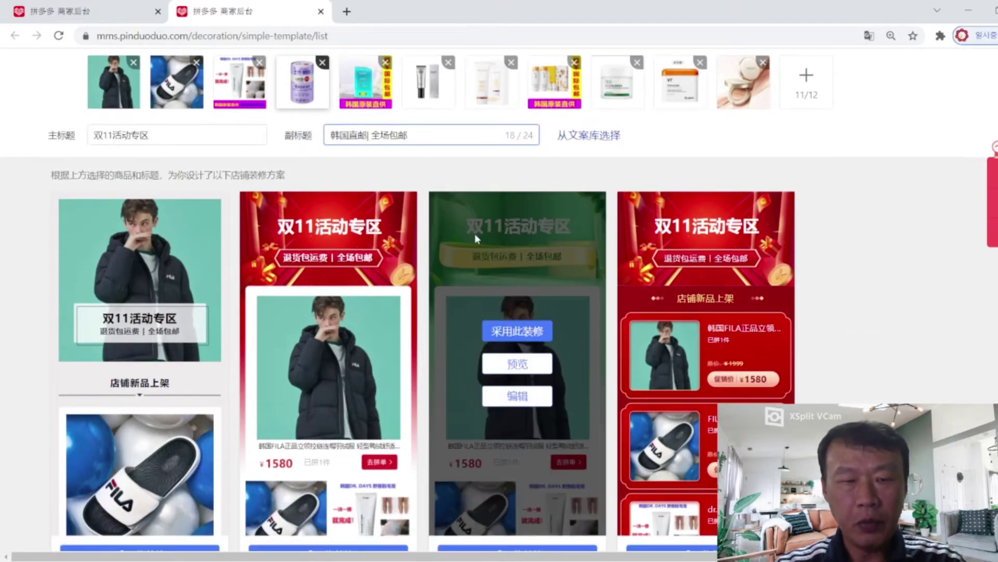
{"action": "scroll", "coordinate": [475, 238], "scroll_direction": "down", "scroll_amount": 1}
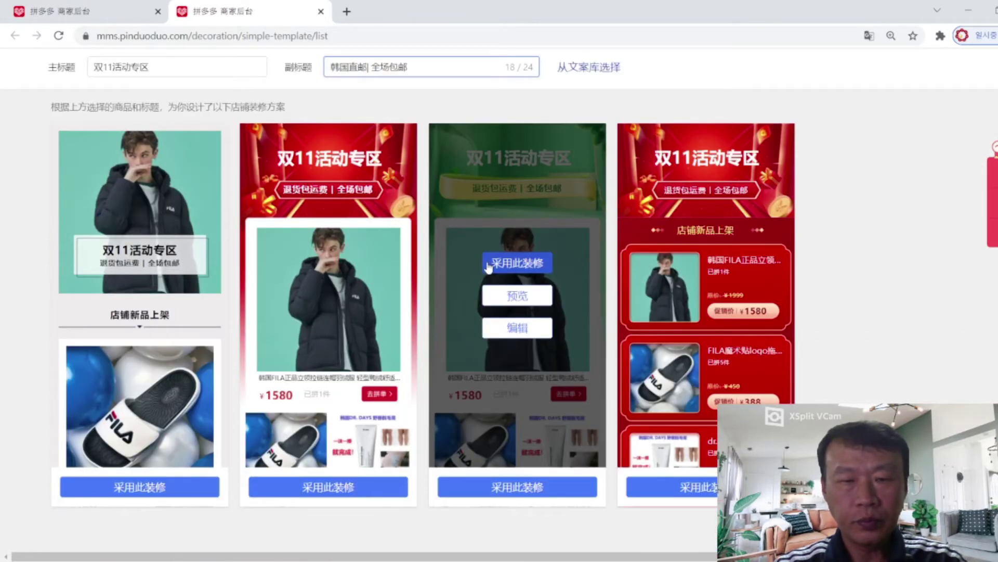
{"action": "mouse_move", "coordinate": [216, 309]}
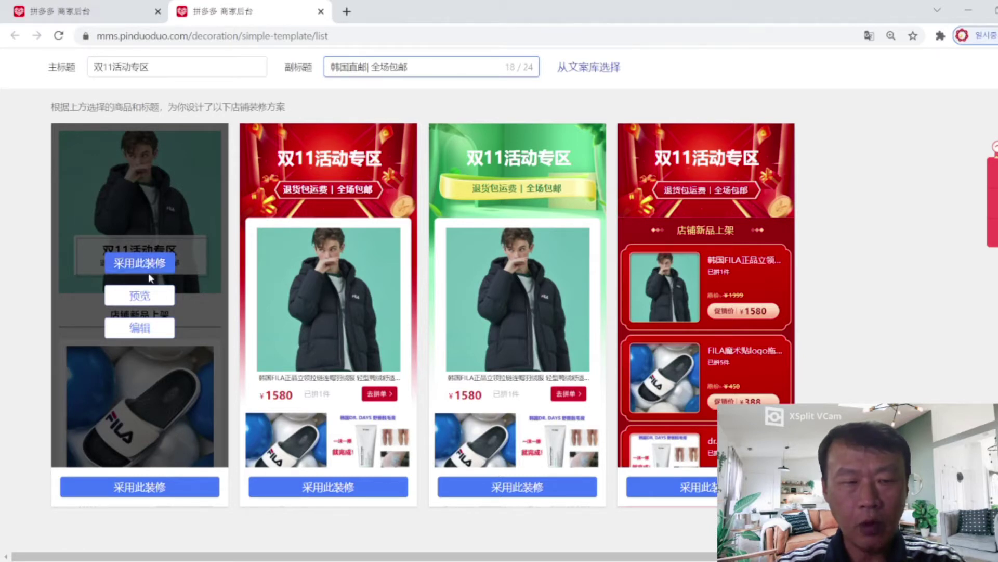
{"action": "left_click", "coordinate": [144, 301]}
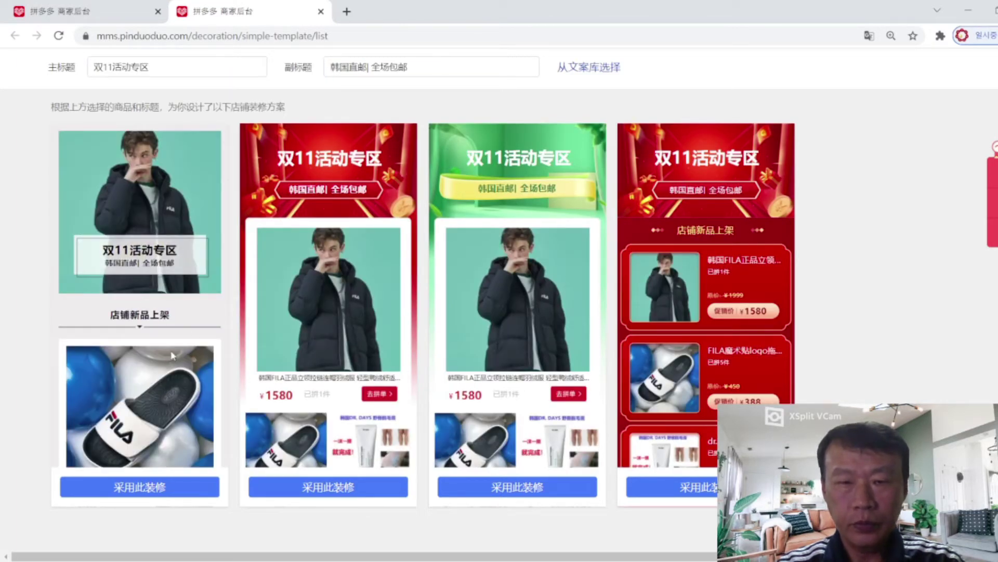
{"action": "scroll", "coordinate": [184, 331], "scroll_direction": "down", "scroll_amount": 4}
{"action": "scroll", "coordinate": [185, 332], "scroll_direction": "up", "scroll_amount": 4}
Preview the first decoration design, with the title label over the jacket photo, down to its 热销爆款推荐 products and close the preview
{"action": "mouse_move", "coordinate": [164, 224]}
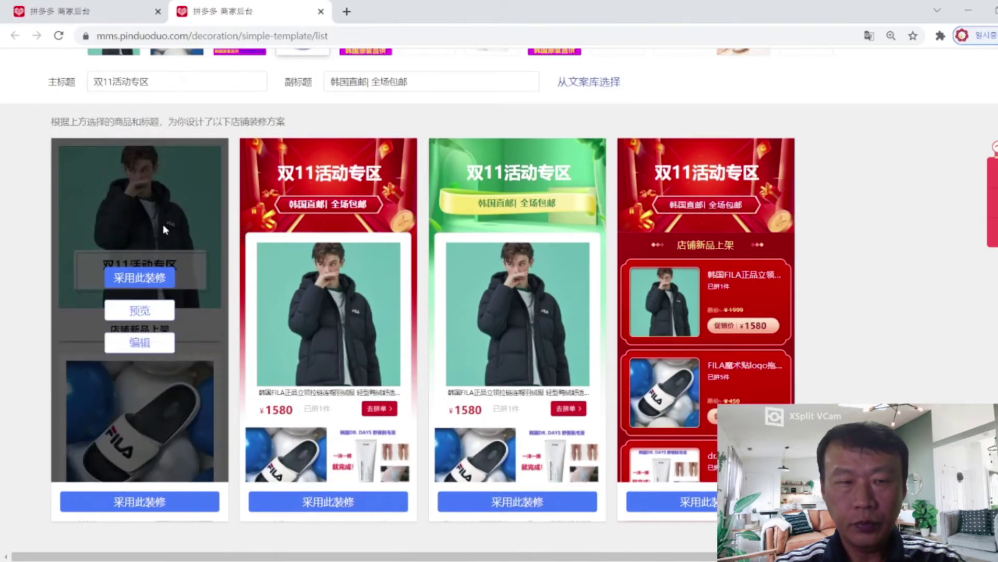
{"action": "left_click", "coordinate": [151, 313]}
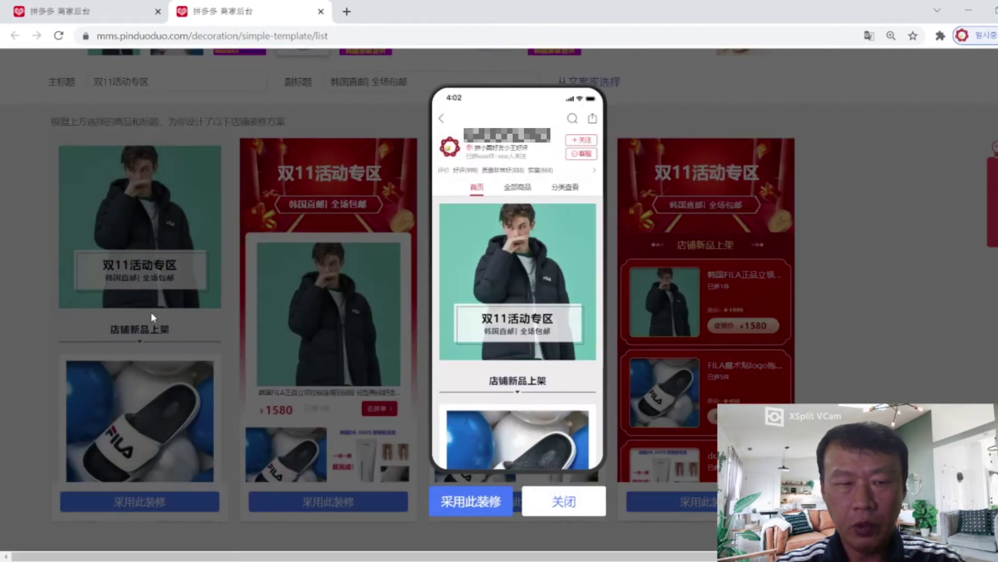
{"action": "scroll", "coordinate": [546, 283], "scroll_direction": "down", "scroll_amount": 2}
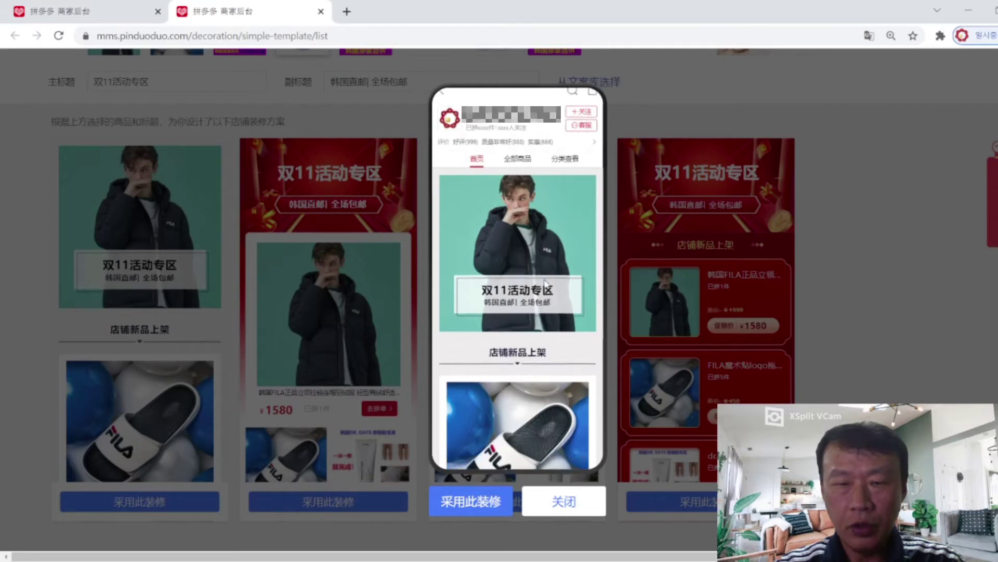
{"action": "scroll", "coordinate": [545, 279], "scroll_direction": "down", "scroll_amount": 4}
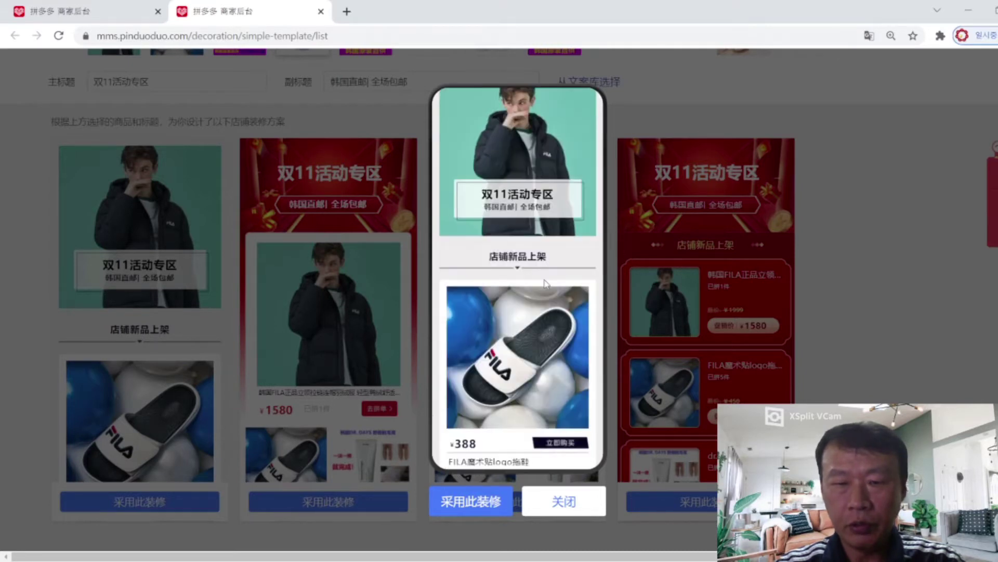
{"action": "scroll", "coordinate": [545, 283], "scroll_direction": "down", "scroll_amount": 1}
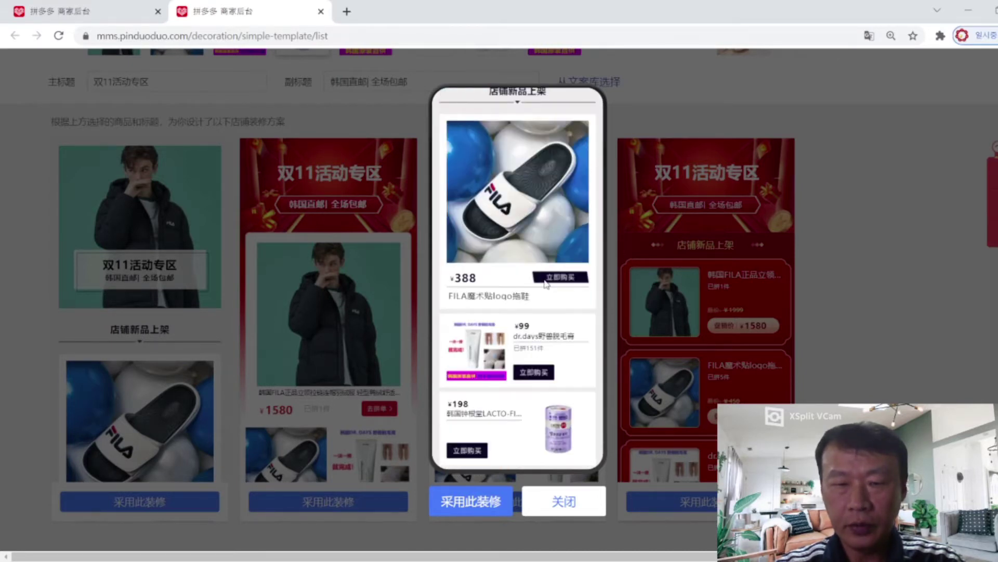
{"action": "scroll", "coordinate": [545, 283], "scroll_direction": "down", "scroll_amount": 3}
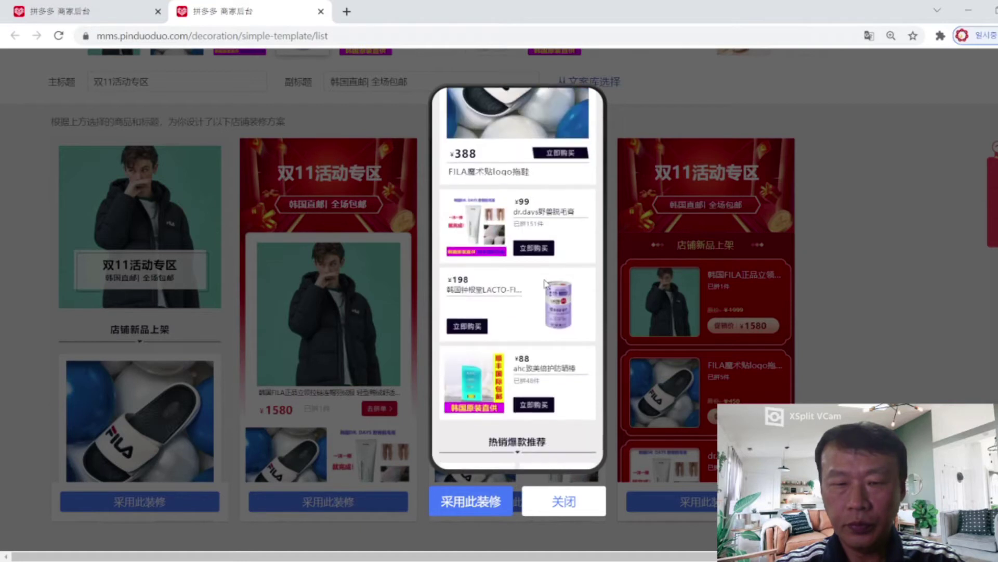
{"action": "scroll", "coordinate": [545, 283], "scroll_direction": "down", "scroll_amount": 2}
{"action": "scroll", "coordinate": [545, 284], "scroll_direction": "down", "scroll_amount": 2}
{"action": "scroll", "coordinate": [546, 283], "scroll_direction": "down", "scroll_amount": 3}
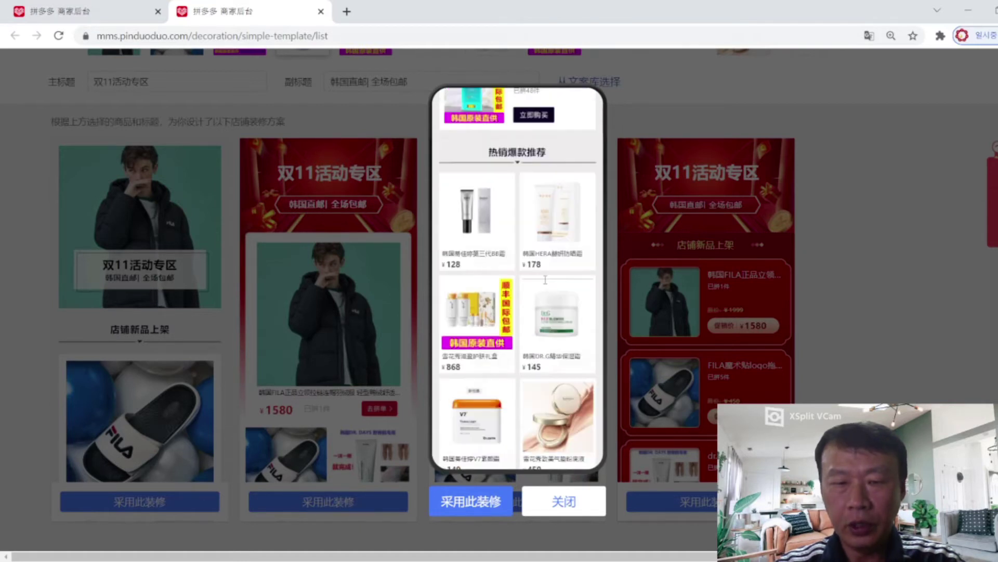
{"action": "left_click", "coordinate": [561, 507]}
Preview the second design, with the red banner and white product area, down to its 店铺热销商品 section and close the preview
{"action": "mouse_move", "coordinate": [335, 410]}
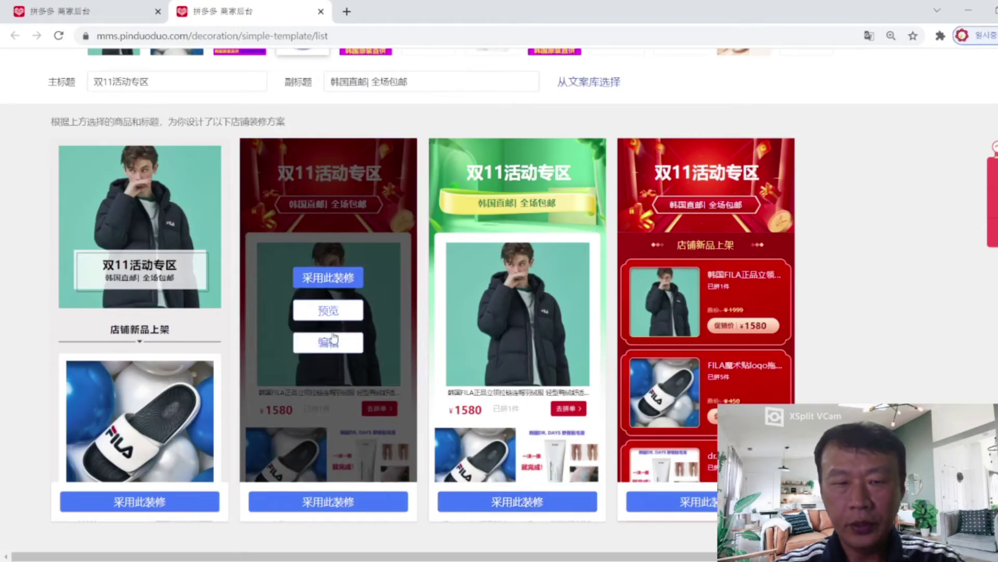
{"action": "left_click", "coordinate": [330, 312]}
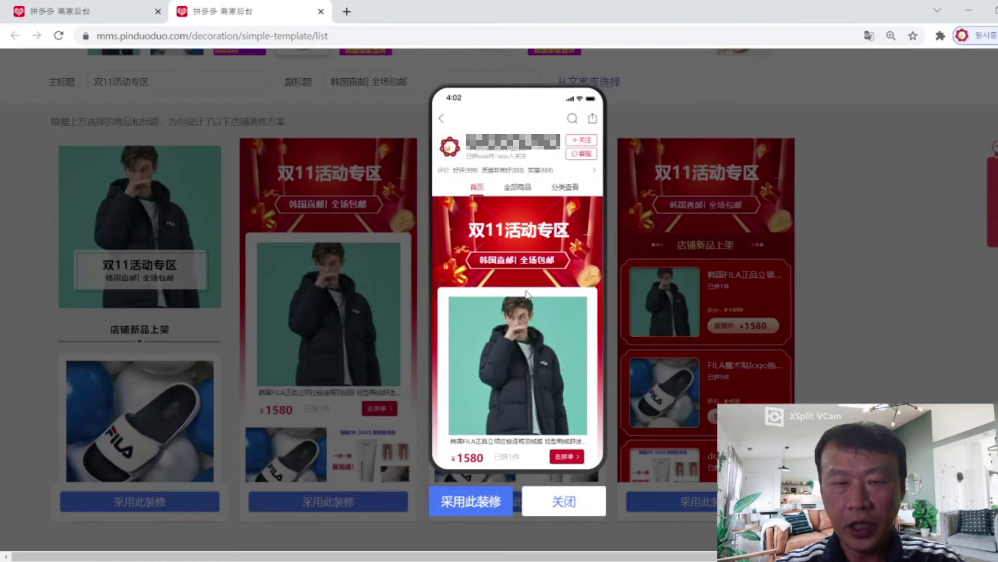
{"action": "scroll", "coordinate": [524, 295], "scroll_direction": "down", "scroll_amount": 5}
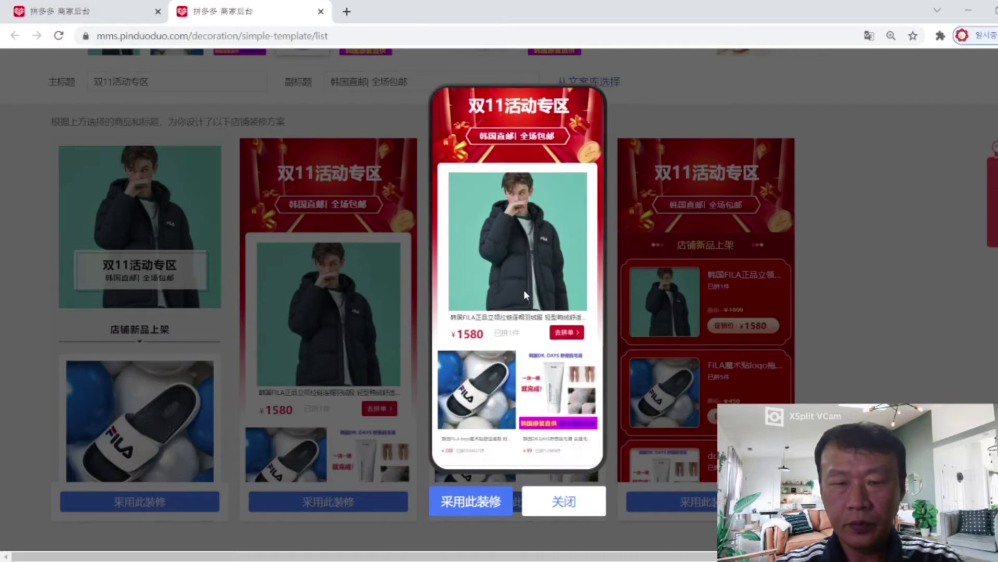
{"action": "scroll", "coordinate": [524, 295], "scroll_direction": "down", "scroll_amount": 6}
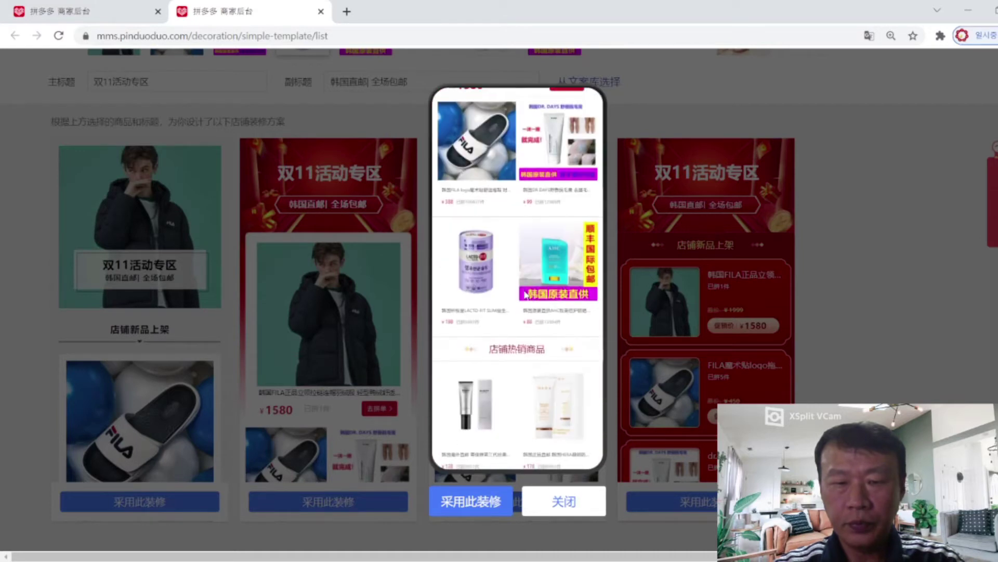
{"action": "scroll", "coordinate": [525, 295], "scroll_direction": "down", "scroll_amount": 7}
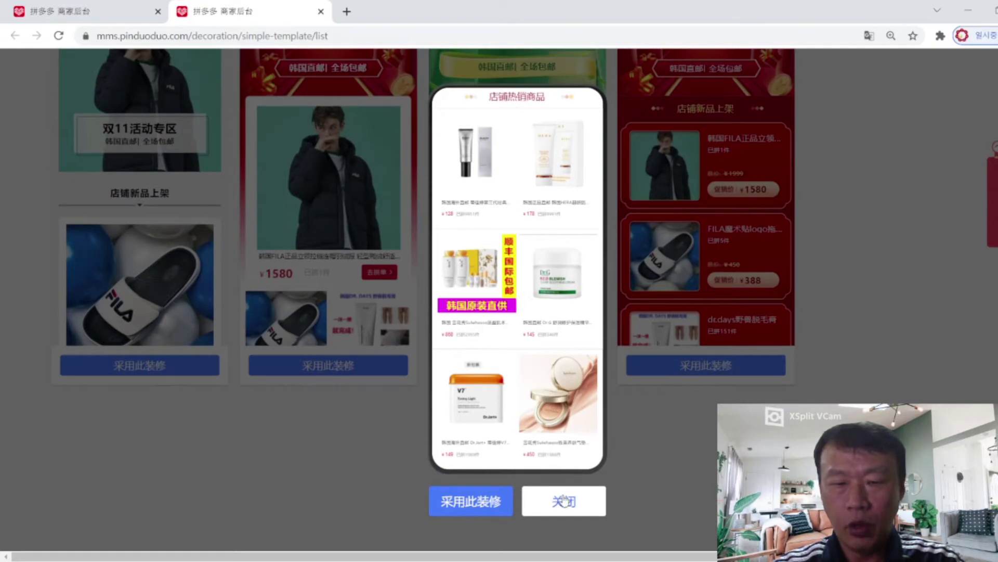
{"action": "left_click", "coordinate": [564, 502]}
{"action": "scroll", "coordinate": [365, 481], "scroll_direction": "up", "scroll_amount": 1}
Adopt the second design, with the red banner and white product area, as the store homepage and return to the page list
{"action": "mouse_move", "coordinate": [322, 275]}
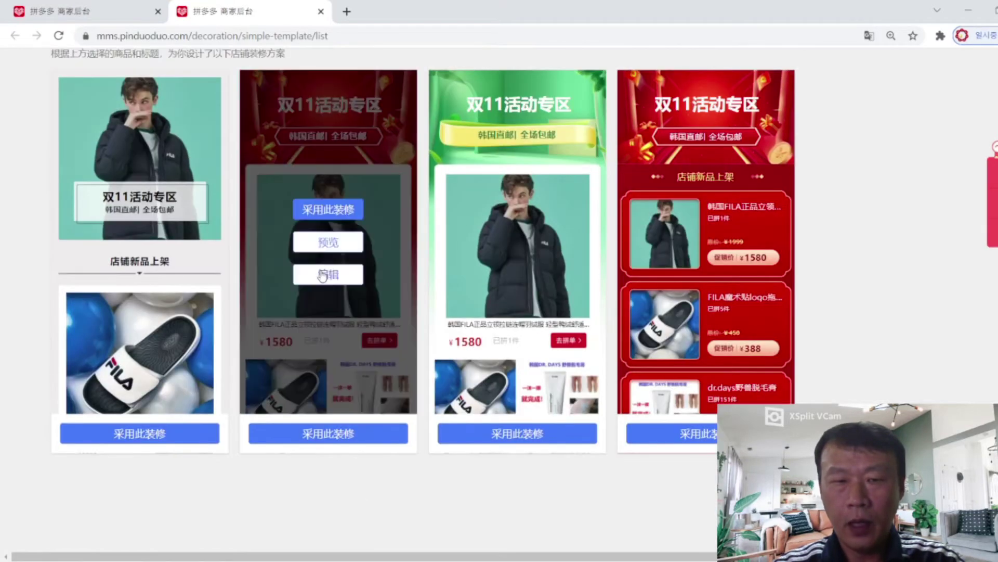
{"action": "left_click", "coordinate": [325, 216]}
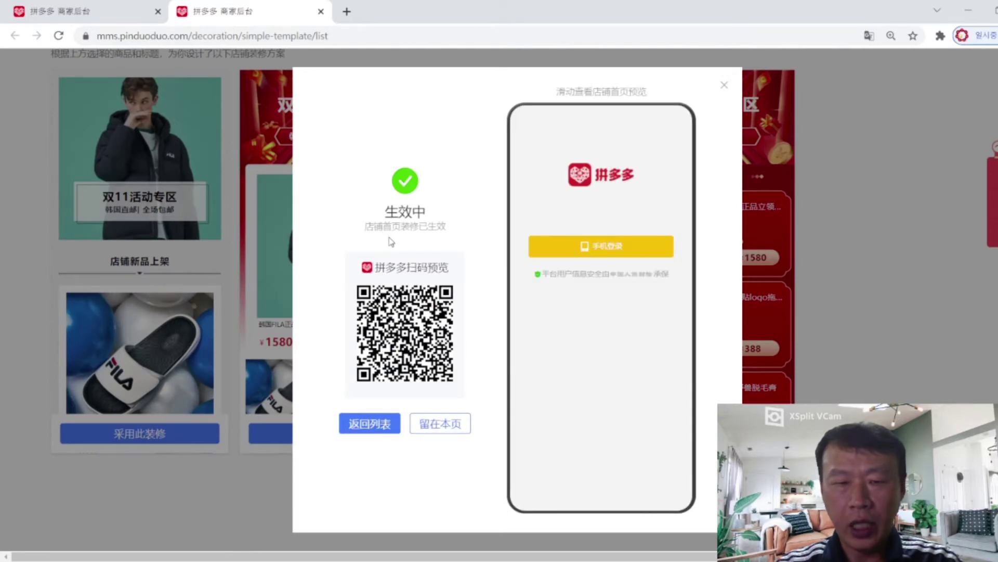
{"action": "left_click", "coordinate": [368, 430]}
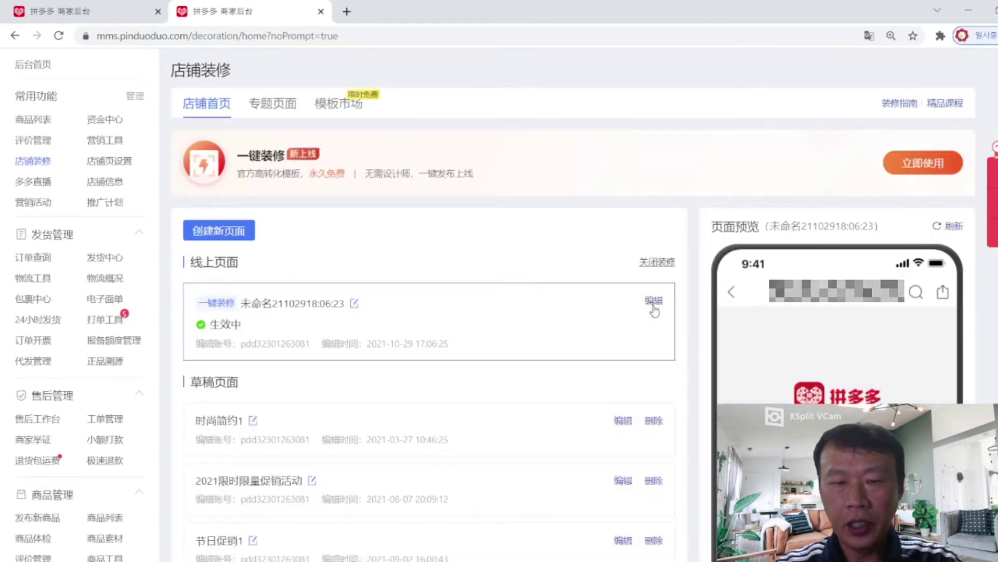
Open the live one-click decoration homepage for editing and look over its banner and first products
{"action": "left_click", "coordinate": [654, 301]}
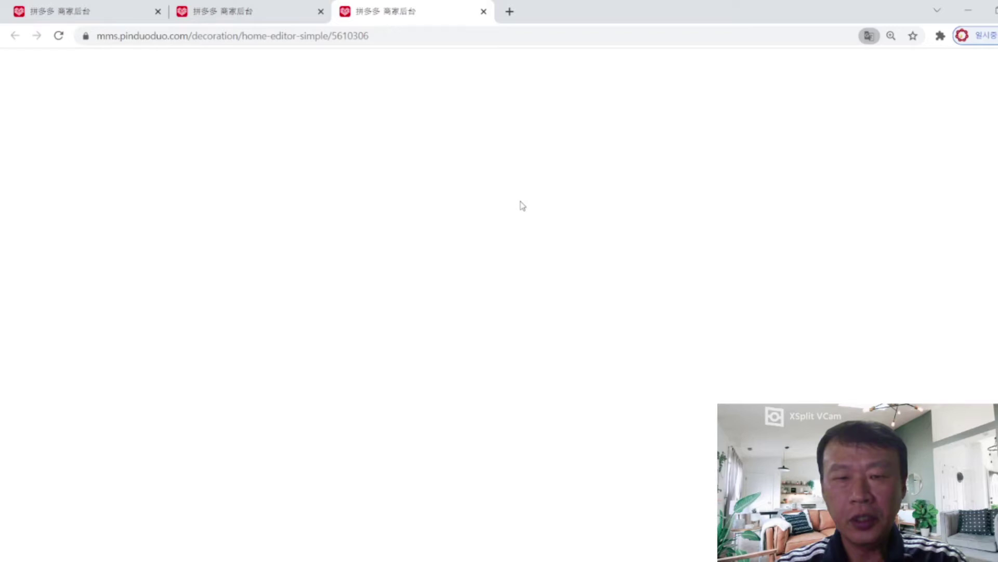
{"action": "scroll", "coordinate": [544, 240], "scroll_direction": "down", "scroll_amount": 2}
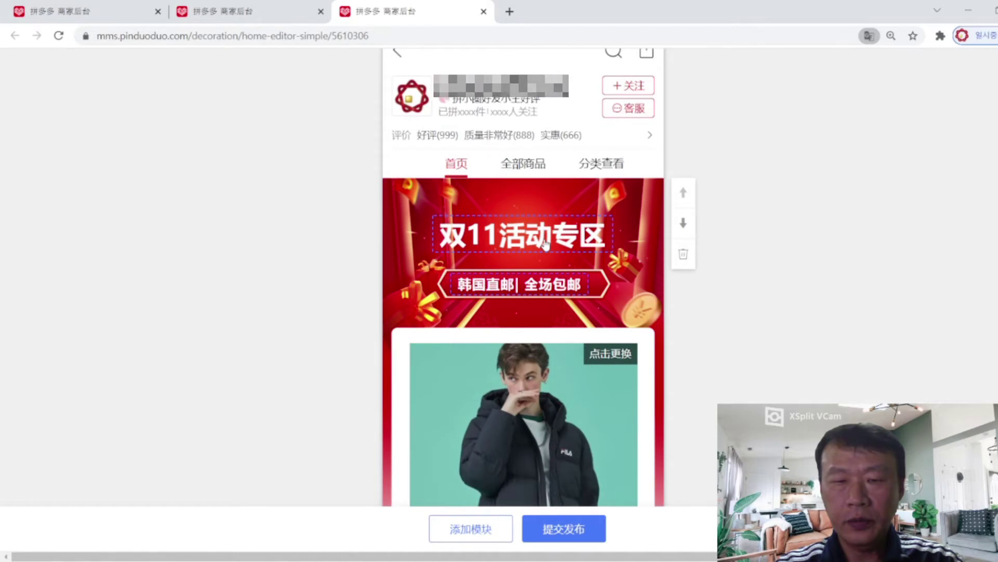
{"action": "scroll", "coordinate": [545, 244], "scroll_direction": "down", "scroll_amount": 6}
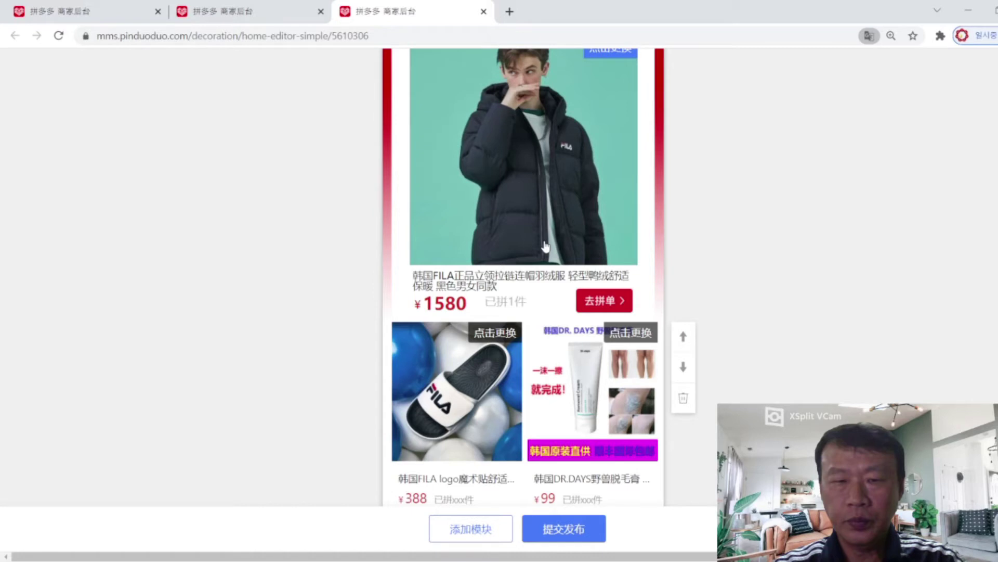
Replace the 店铺热销商品 section heading with 韩国直邮
{"action": "scroll", "coordinate": [545, 246], "scroll_direction": "down", "scroll_amount": 6}
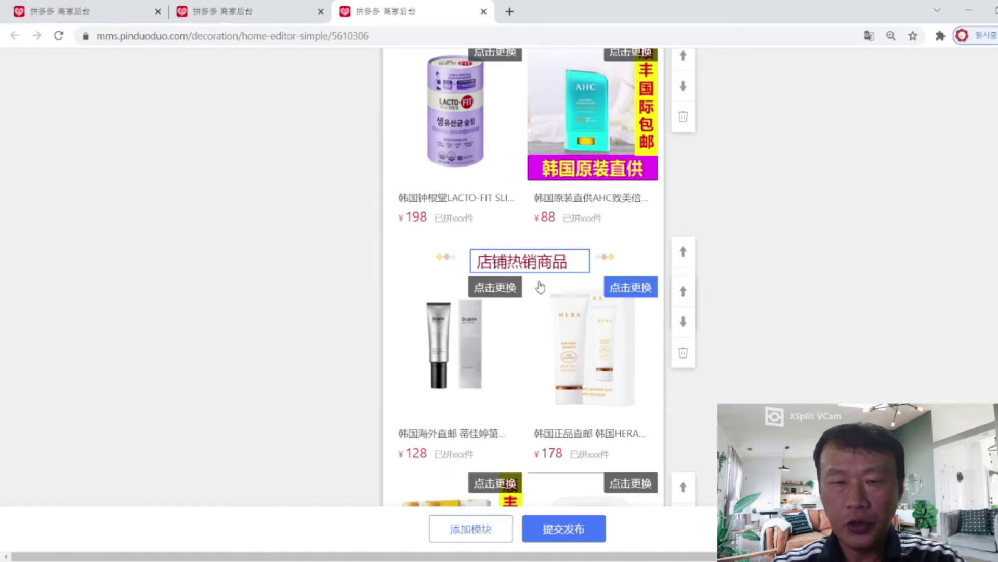
{"action": "key", "text": "BackSpace"}
{"action": "key", "text": "BackSpace"}
{"action": "key", "text": "BackSpace"}
{"action": "key", "text": "BackSpace"}
{"action": "key", "text": "BackSpace"}
{"action": "key", "text": "BackSpace"}
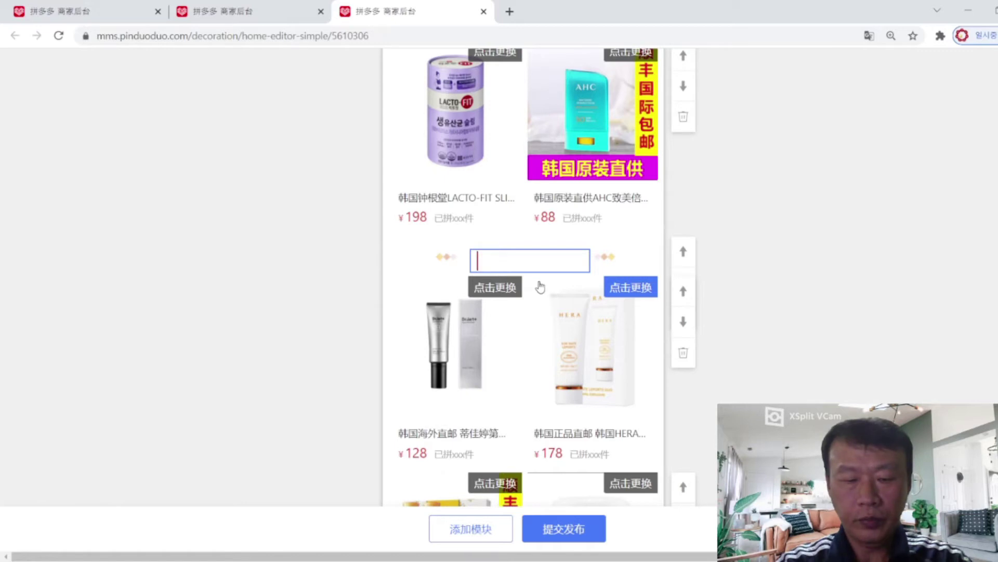
{"action": "type", "text": "韩国"}
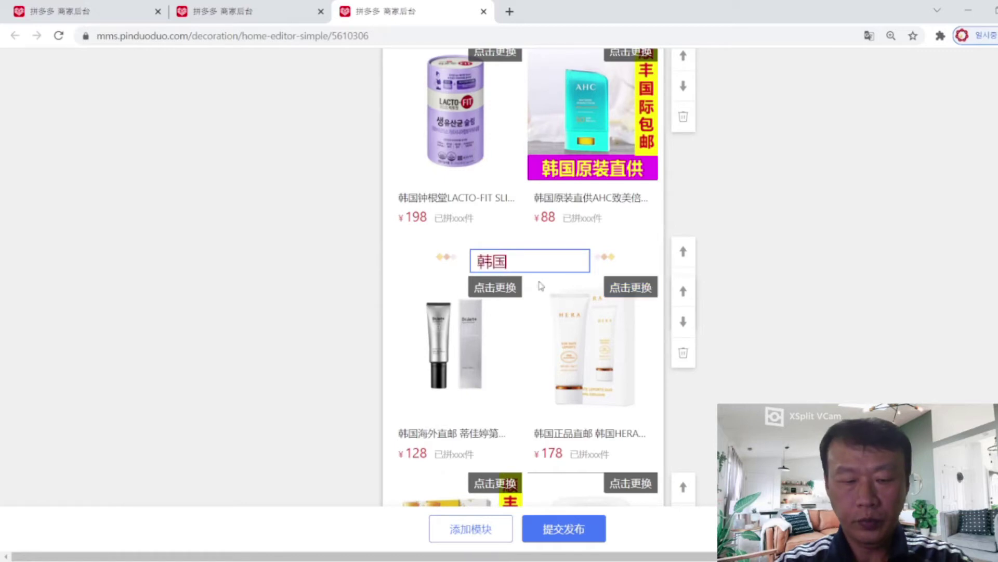
{"action": "type", "text": "直邮"}
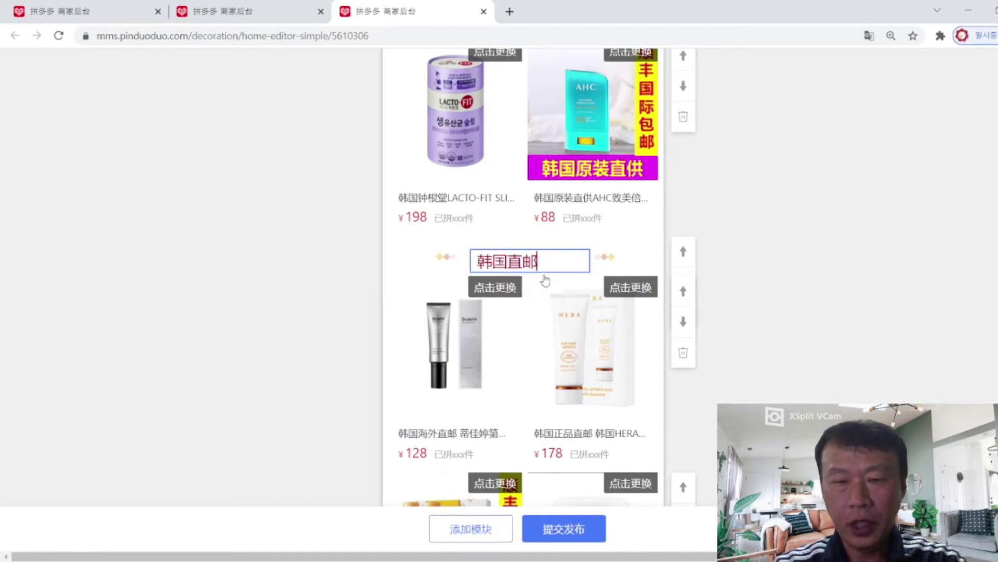
Browse replacement products for the first item under 韩国直邮, close the selection without choosing one, and review the page up to the banner
{"action": "left_click", "coordinate": [494, 289]}
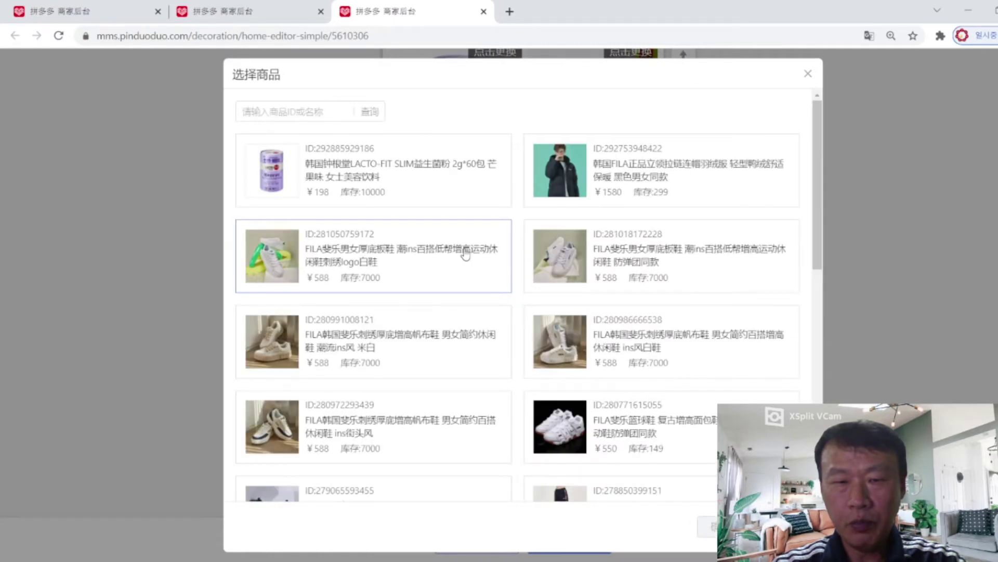
{"action": "scroll", "coordinate": [466, 253], "scroll_direction": "down", "scroll_amount": 10}
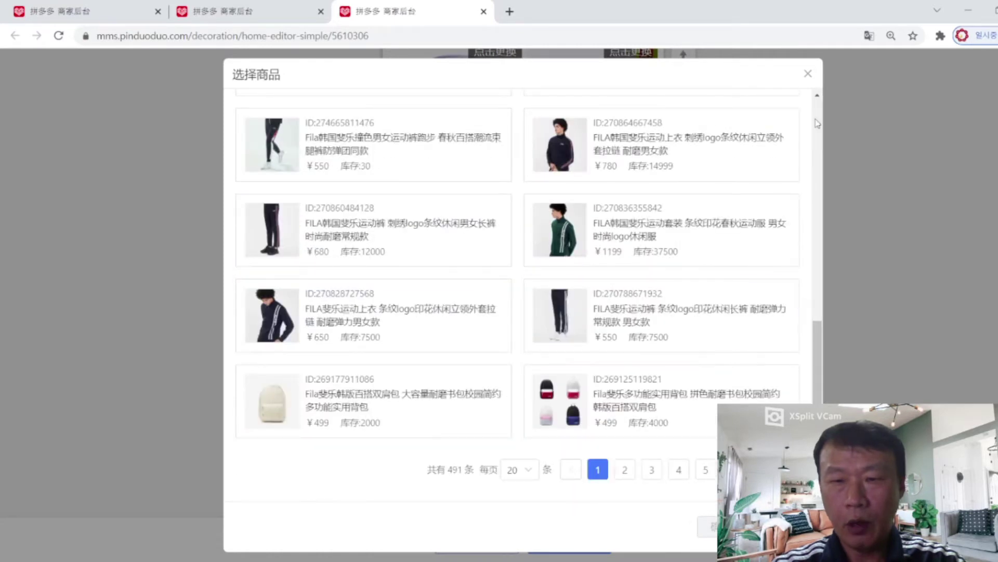
{"action": "left_click", "coordinate": [808, 74]}
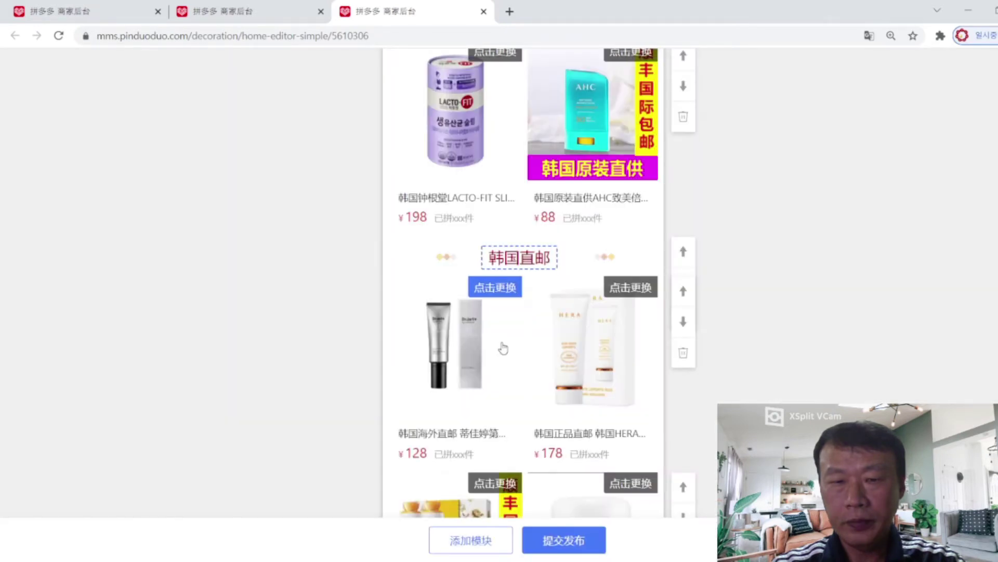
{"action": "scroll", "coordinate": [503, 348], "scroll_direction": "down", "scroll_amount": 5}
{"action": "scroll", "coordinate": [503, 348], "scroll_direction": "up", "scroll_amount": 5}
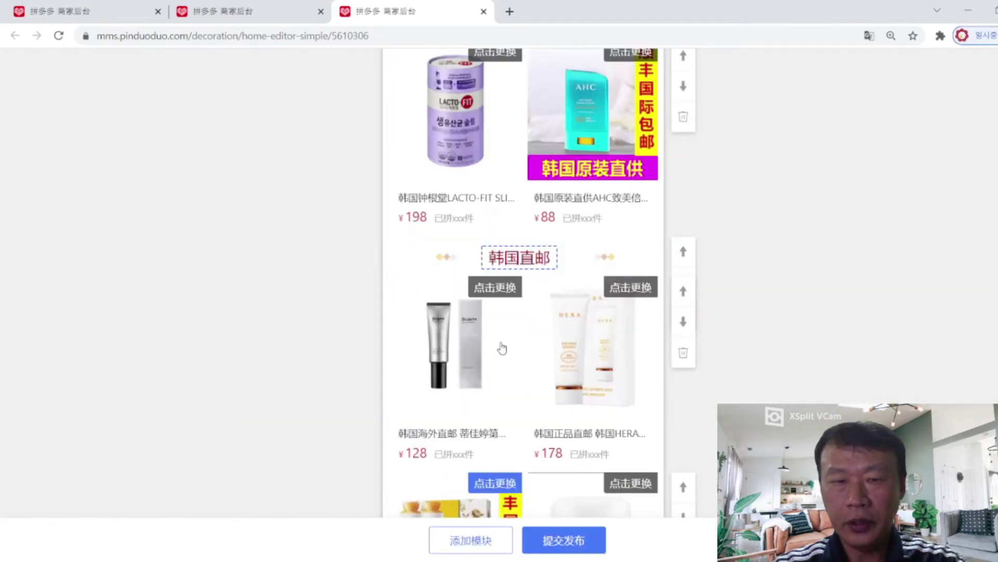
{"action": "scroll", "coordinate": [502, 348], "scroll_direction": "up", "scroll_amount": 10}
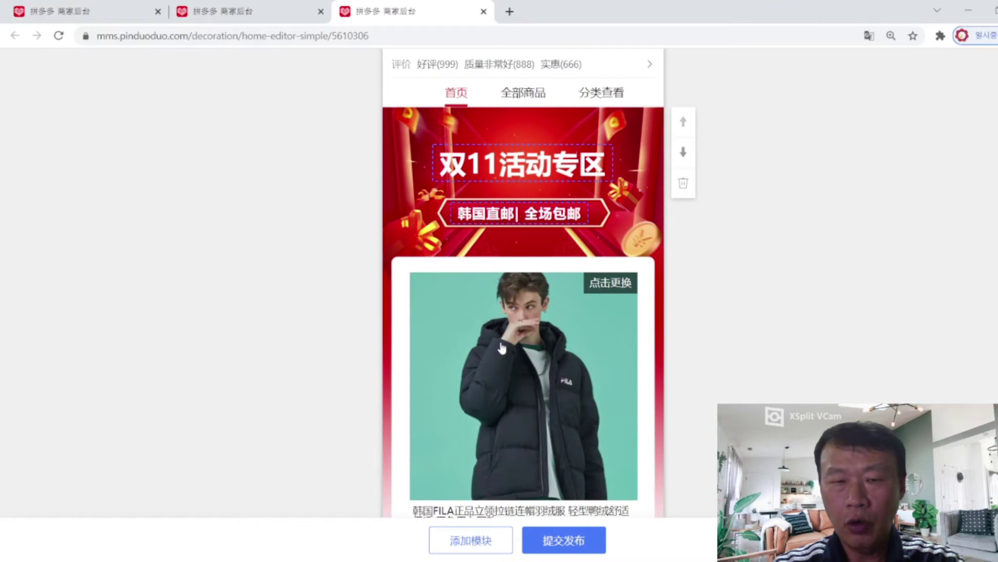
{"action": "scroll", "coordinate": [502, 347], "scroll_direction": "up", "scroll_amount": 1}
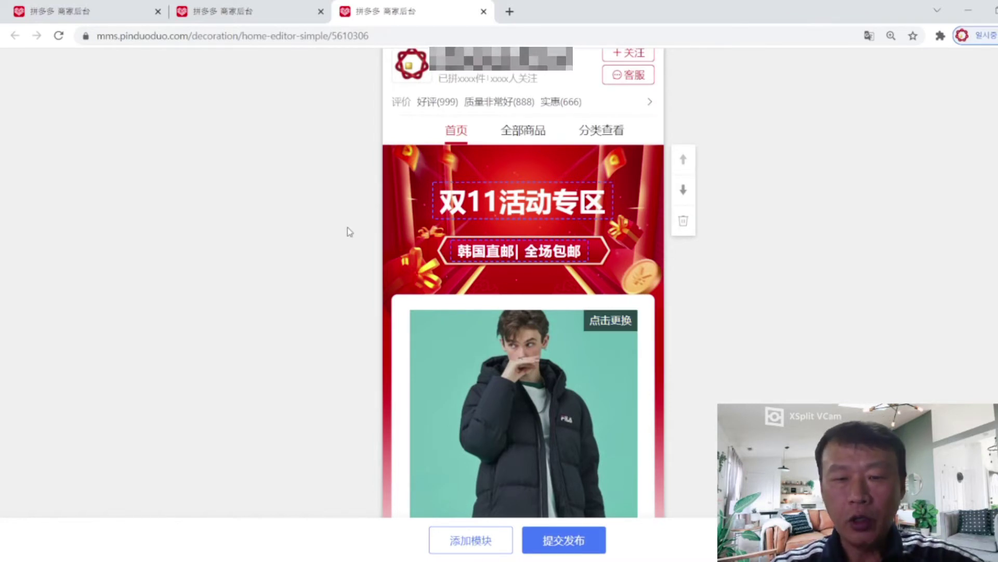
Return to the store decoration page list and open the template selection for a new page made from a template (从模板新建)
{"action": "left_click", "coordinate": [211, 13]}
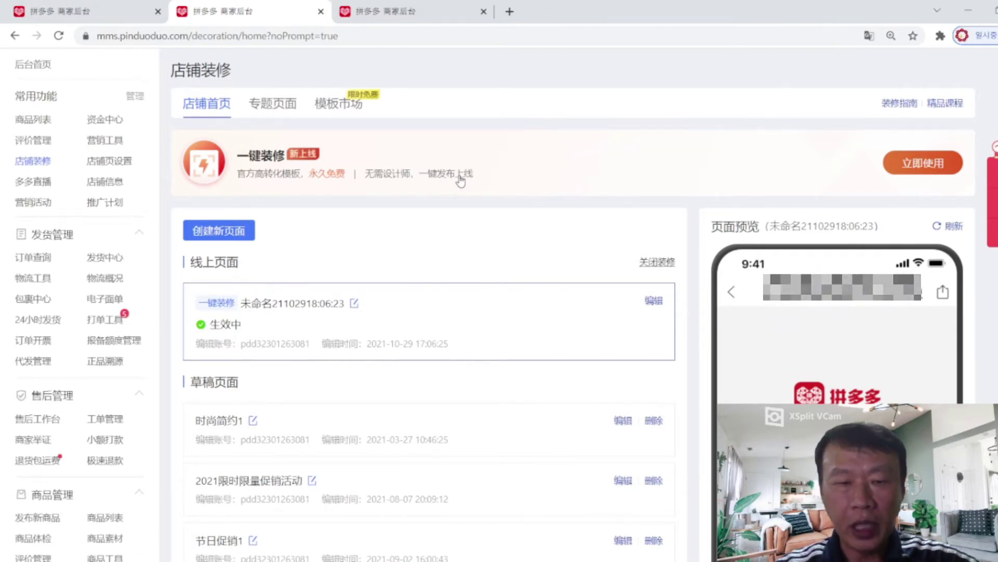
{"action": "left_click", "coordinate": [227, 235]}
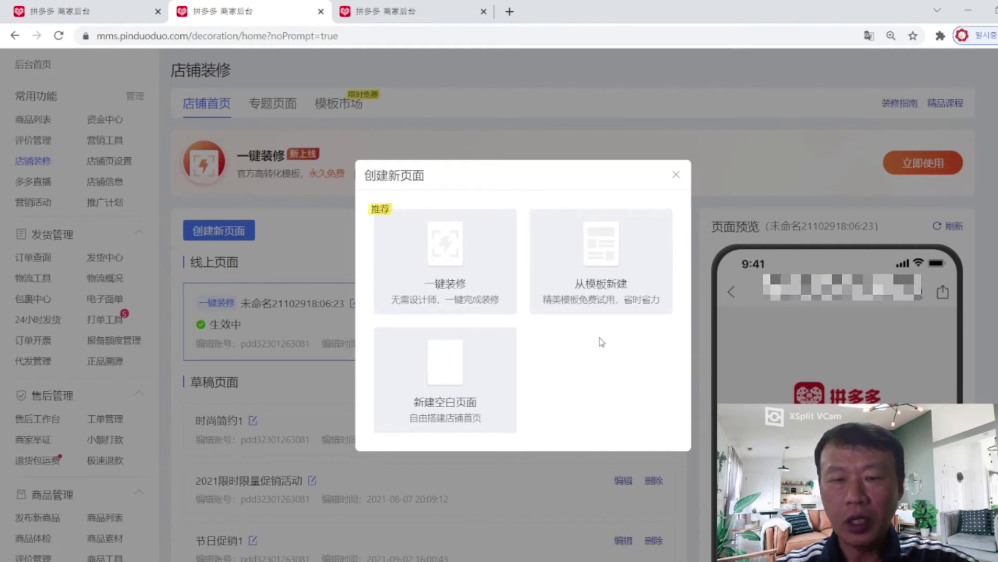
{"action": "left_click", "coordinate": [602, 257]}
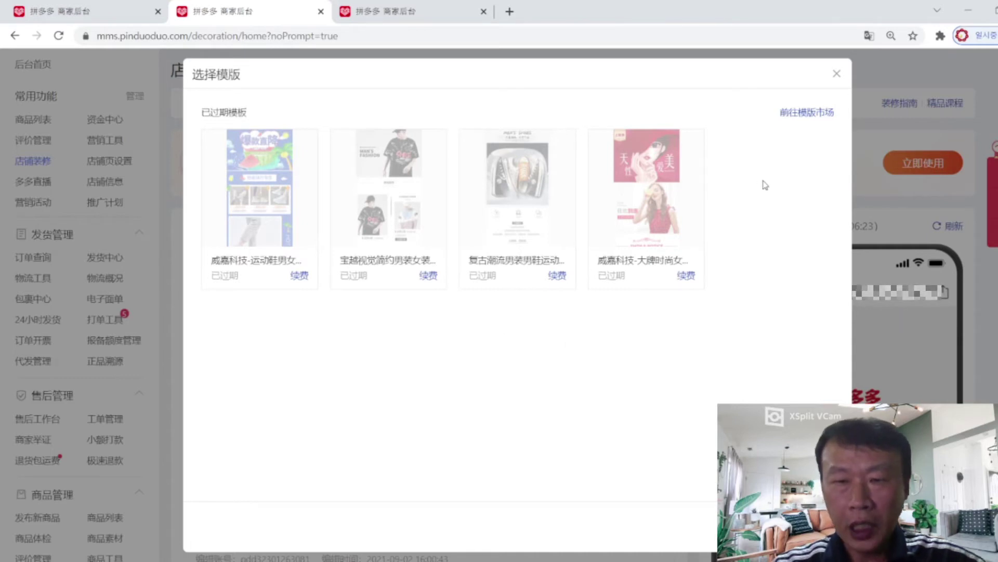
Go to the template market (模板市场) and look over the recommended templates and the available category, theme, style and colour filters
{"action": "left_click", "coordinate": [808, 114]}
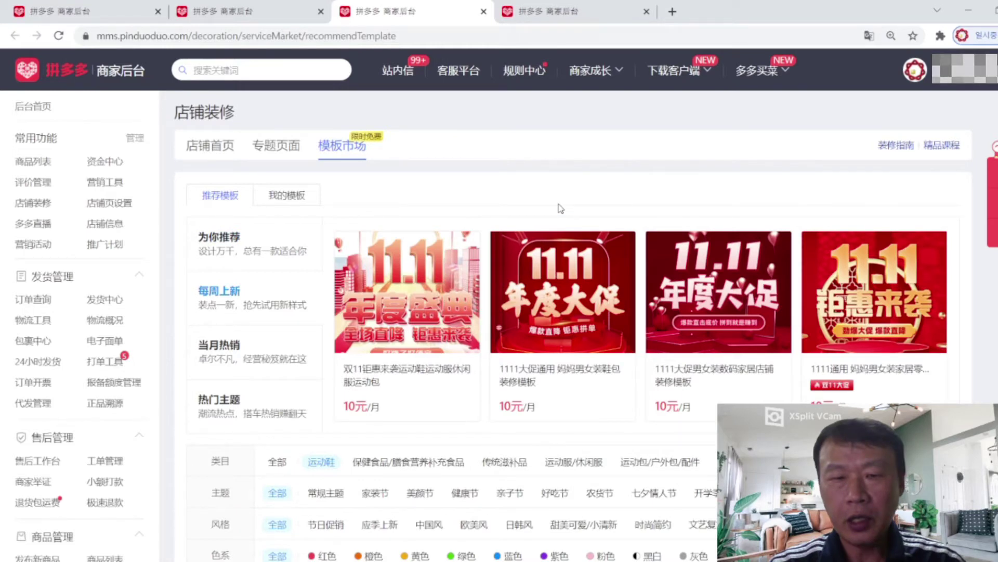
{"action": "scroll", "coordinate": [560, 208], "scroll_direction": "down", "scroll_amount": 1}
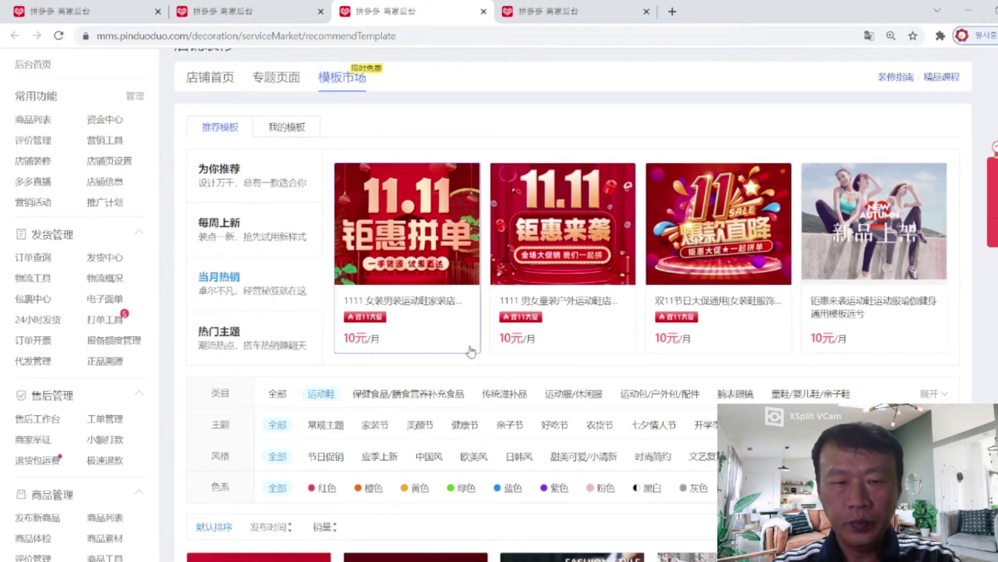
{"action": "scroll", "coordinate": [471, 351], "scroll_direction": "down", "scroll_amount": 1}
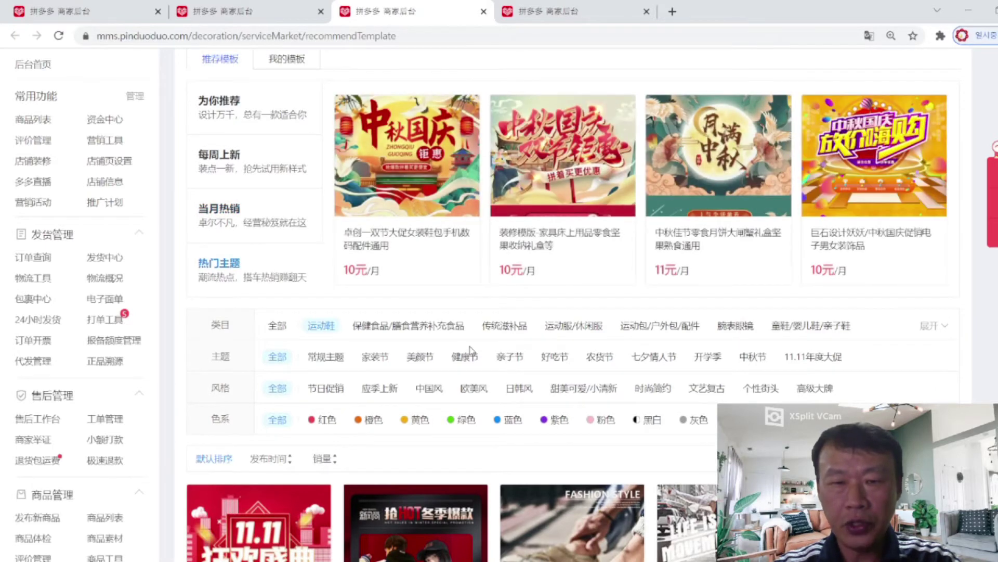
{"action": "scroll", "coordinate": [470, 351], "scroll_direction": "down", "scroll_amount": 1}
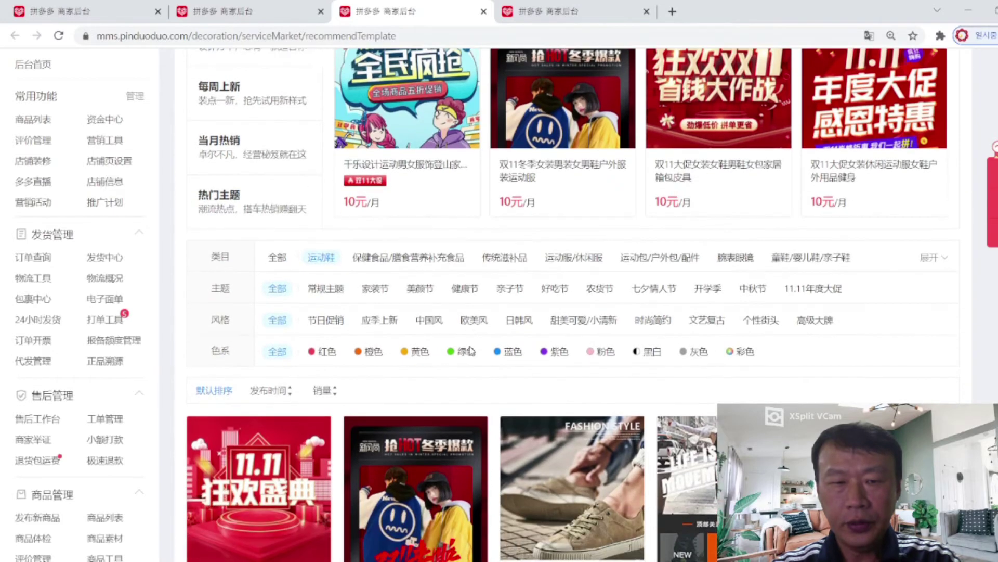
{"action": "scroll", "coordinate": [470, 352], "scroll_direction": "down", "scroll_amount": 1}
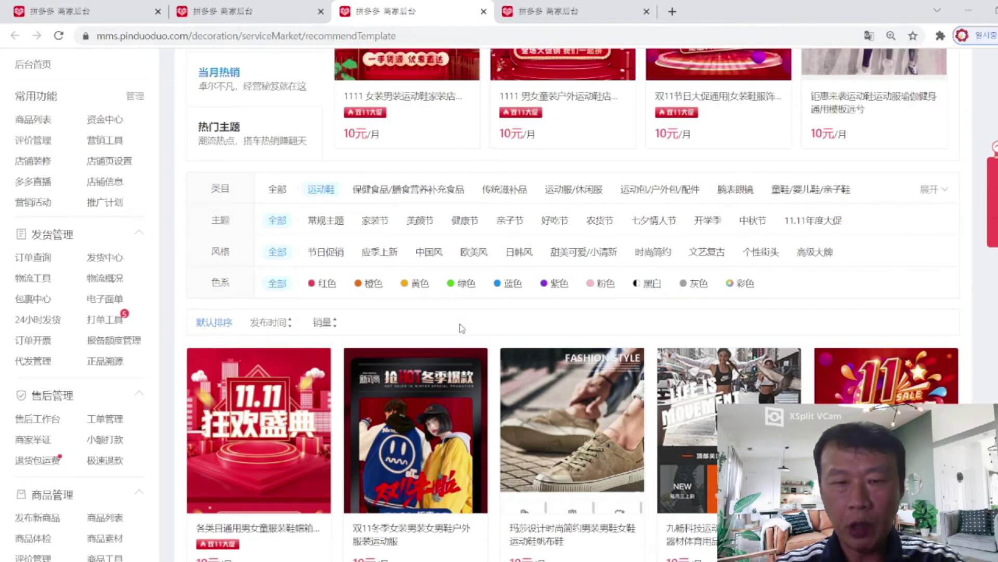
Compare templates across the health food, 传统滋补品 and 运动服/休闲服 categories, ending with the category filter on 运动包/户外包/配件
{"action": "left_click", "coordinate": [428, 192]}
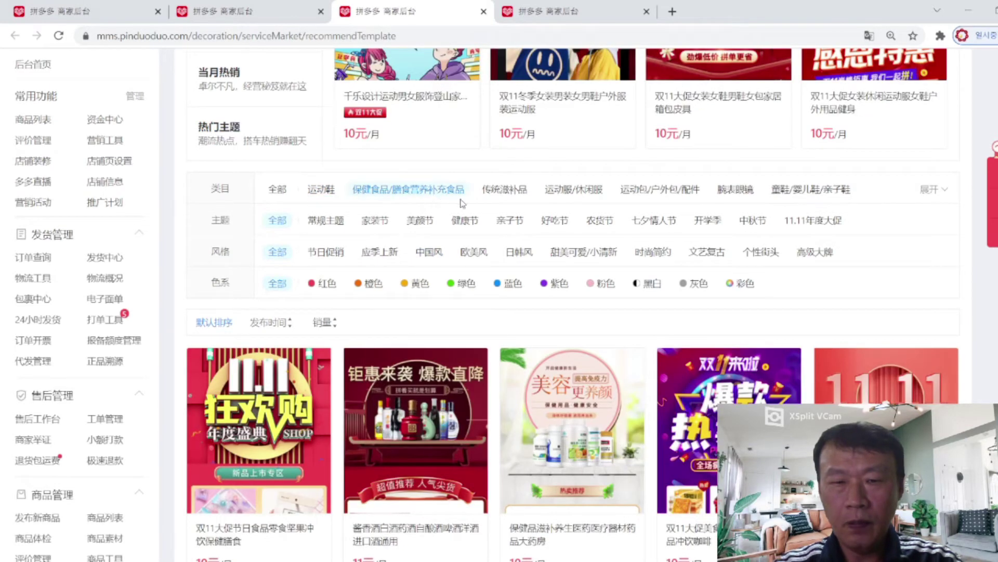
{"action": "left_click", "coordinate": [502, 190]}
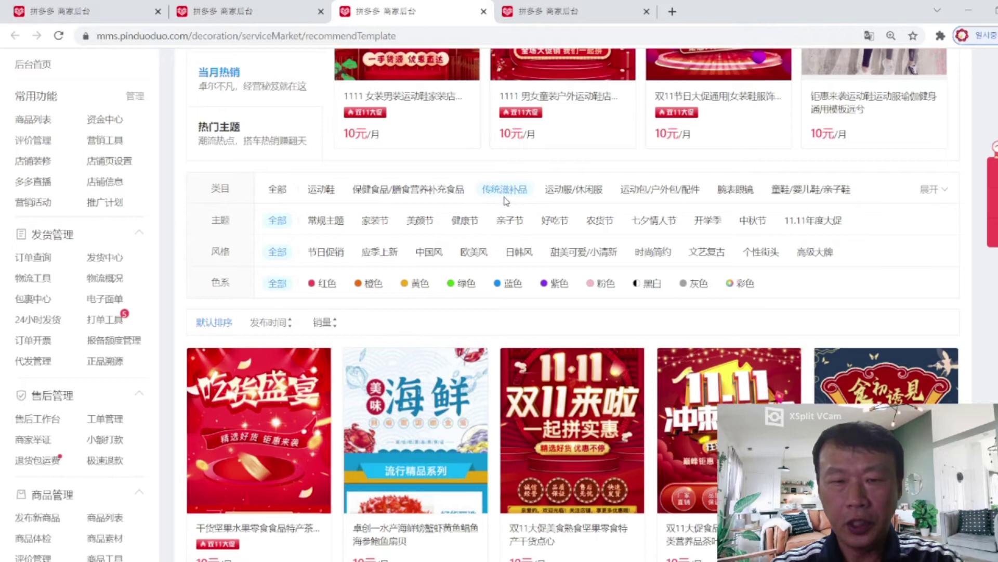
{"action": "left_click", "coordinate": [571, 190]}
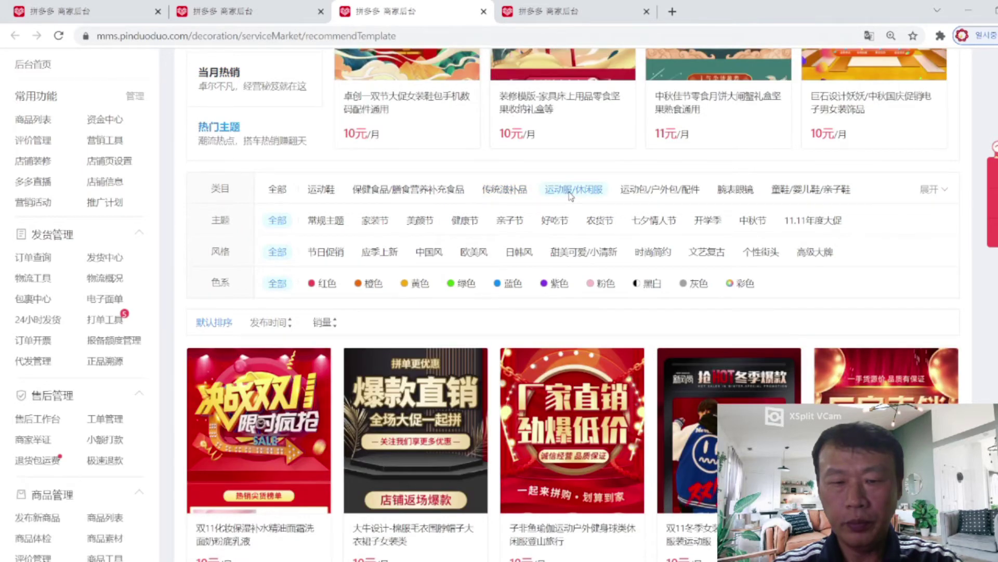
{"action": "left_click", "coordinate": [658, 191]}
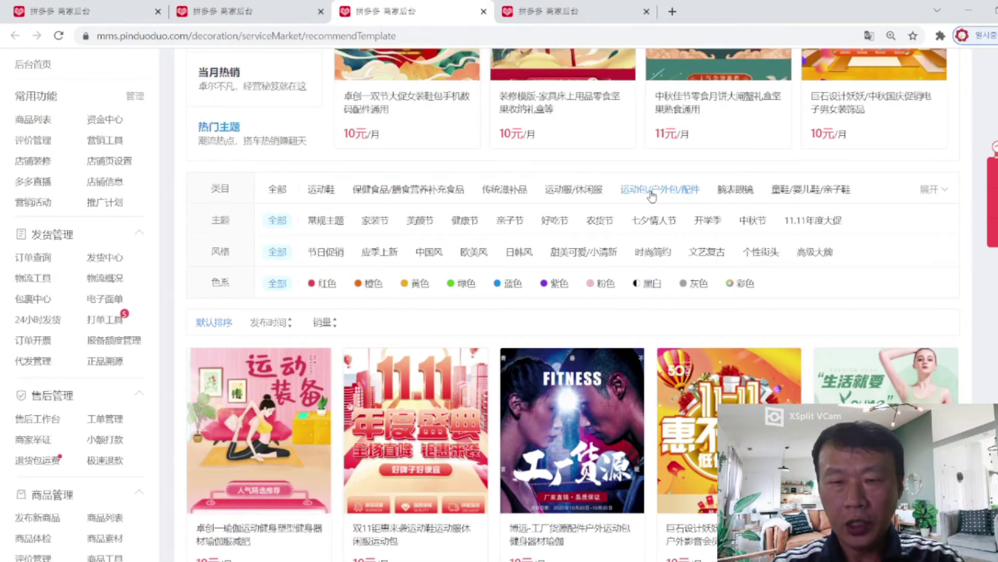
{"action": "left_click", "coordinate": [651, 190]}
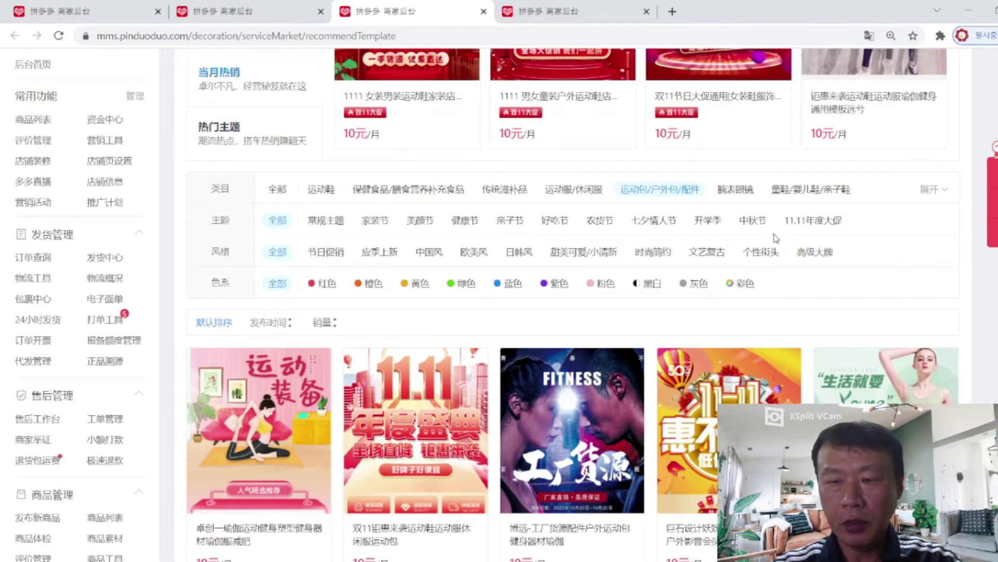
Filter the templates by the theme 11.11年度大促, try the 日韩风 style, and set the style back to 全部
{"action": "left_click", "coordinate": [819, 224]}
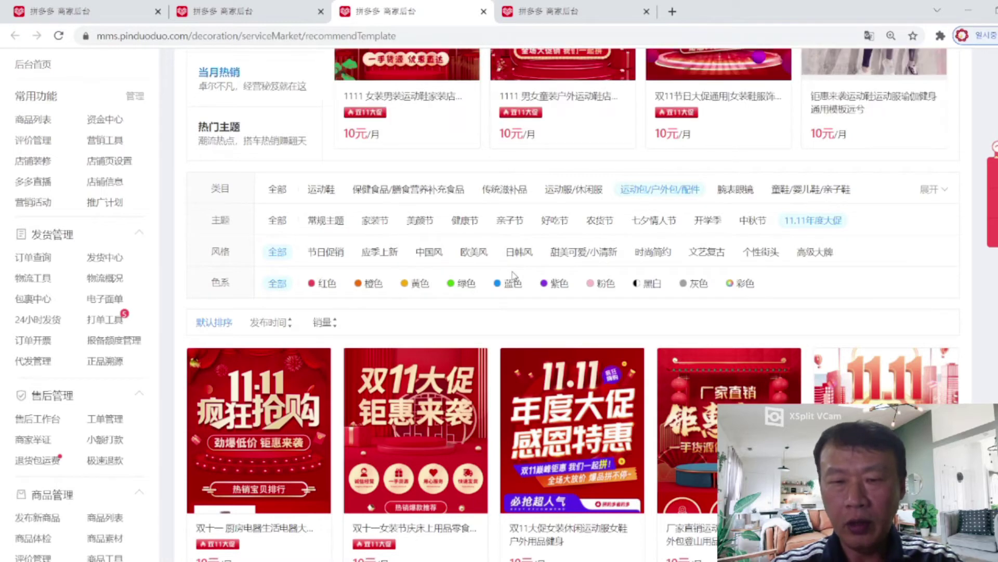
{"action": "left_click", "coordinate": [519, 253]}
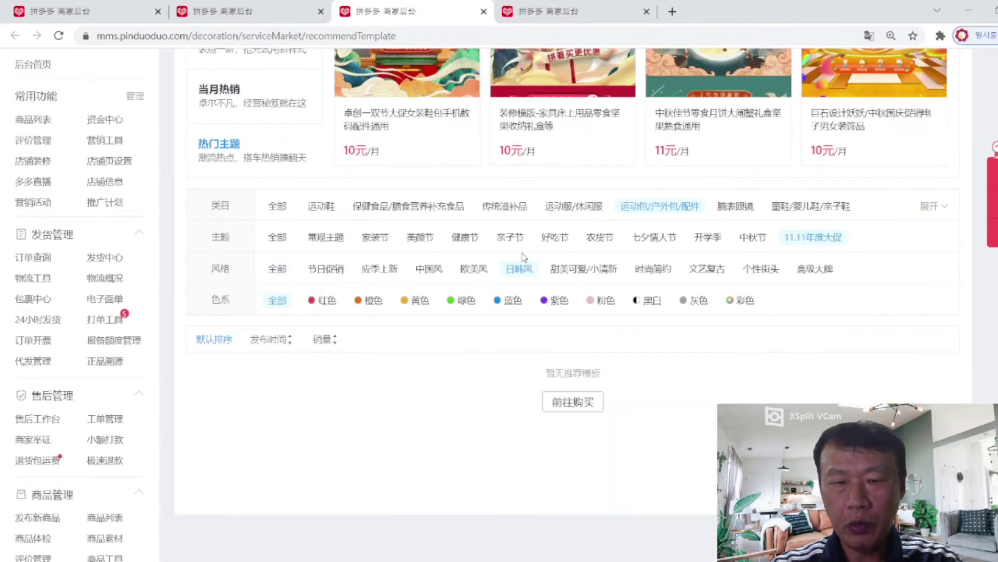
{"action": "left_click", "coordinate": [278, 269]}
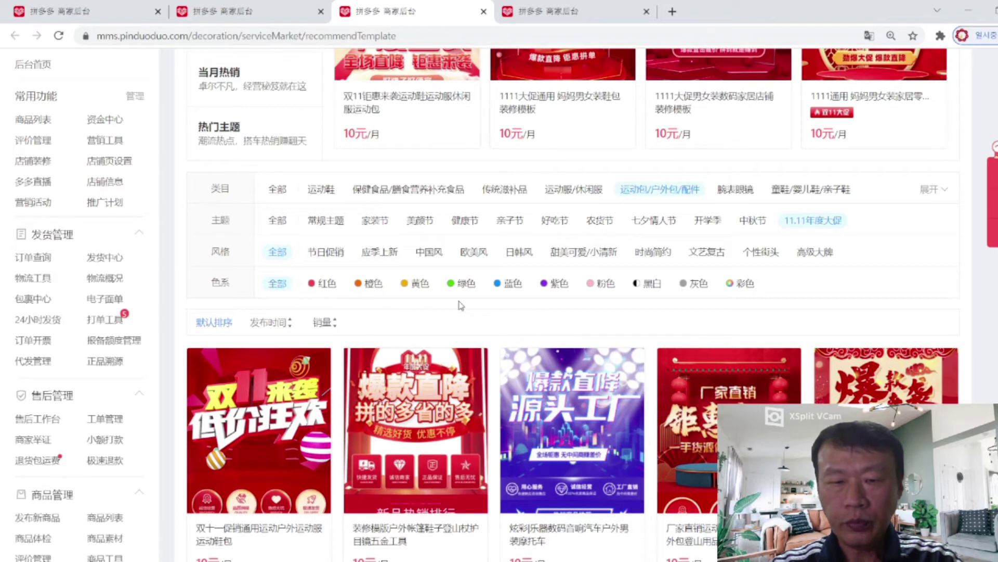
Browse the filtered Double 11 templates for sports and outdoor bags, comparing their designs and monthly prices
{"action": "scroll", "coordinate": [460, 306], "scroll_direction": "down", "scroll_amount": 2}
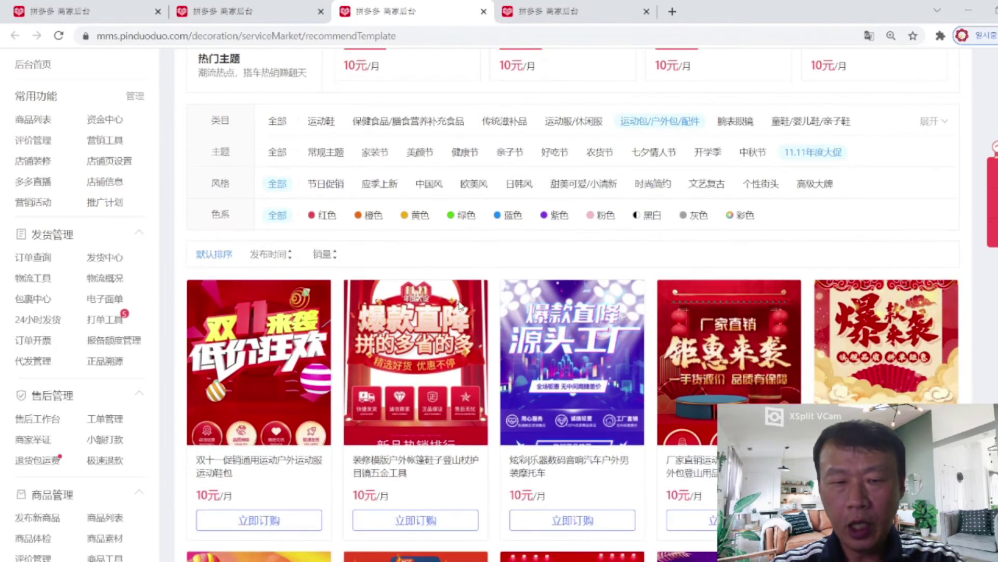
{"action": "scroll", "coordinate": [460, 305], "scroll_direction": "down", "scroll_amount": 2}
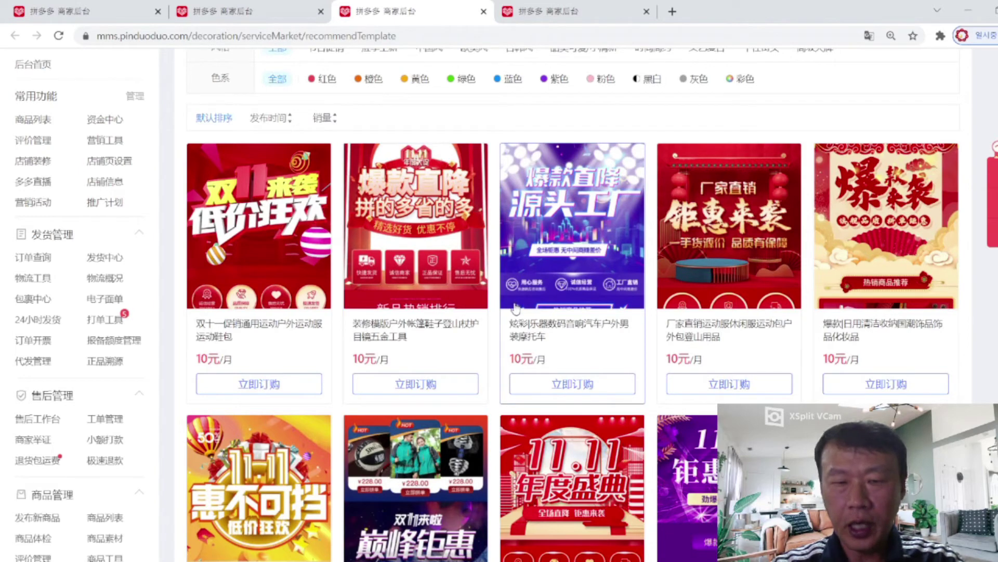
{"action": "scroll", "coordinate": [516, 307], "scroll_direction": "down", "scroll_amount": 1}
{"action": "scroll", "coordinate": [514, 311], "scroll_direction": "down", "scroll_amount": 1}
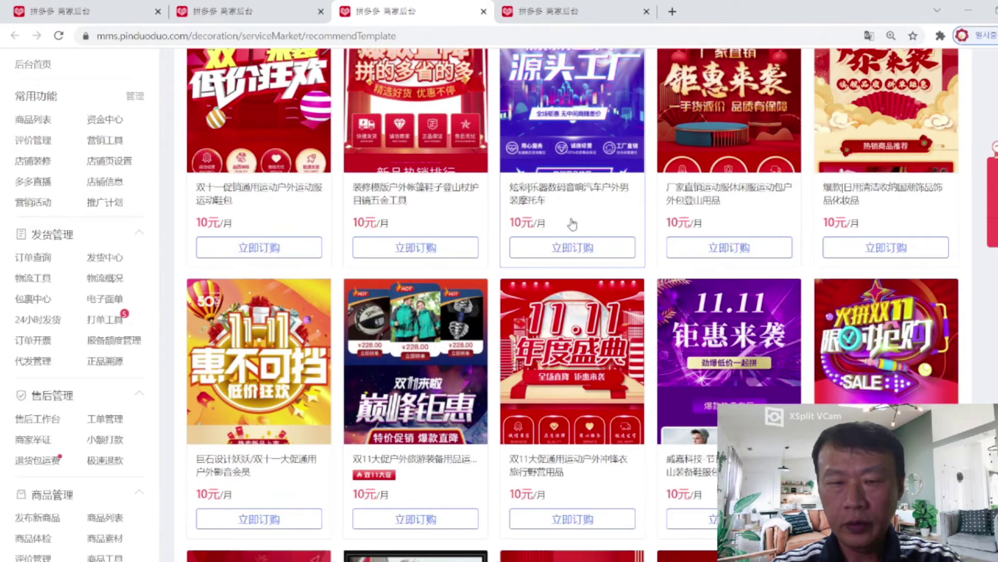
{"action": "scroll", "coordinate": [572, 224], "scroll_direction": "down", "scroll_amount": 1}
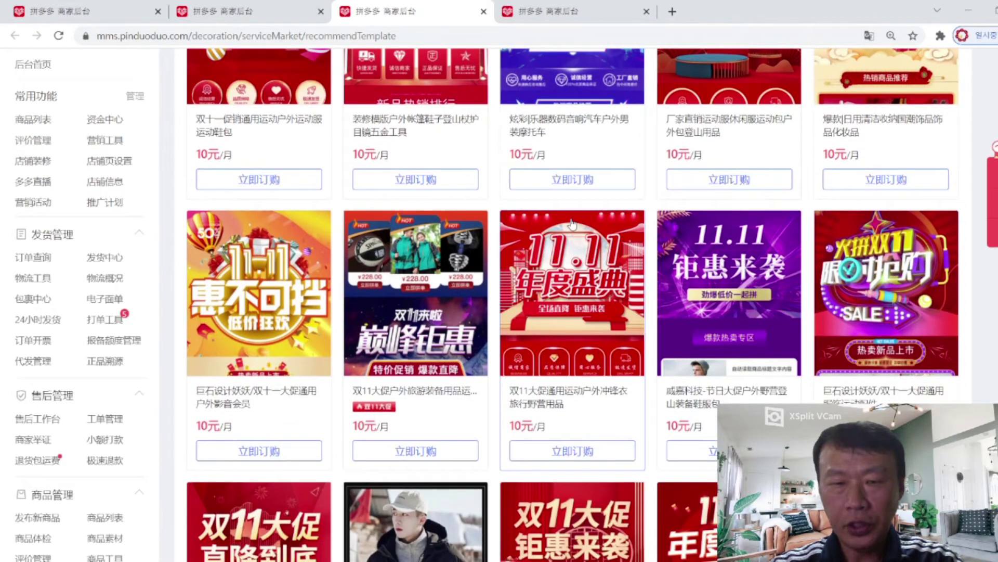
{"action": "scroll", "coordinate": [572, 224], "scroll_direction": "down", "scroll_amount": 1}
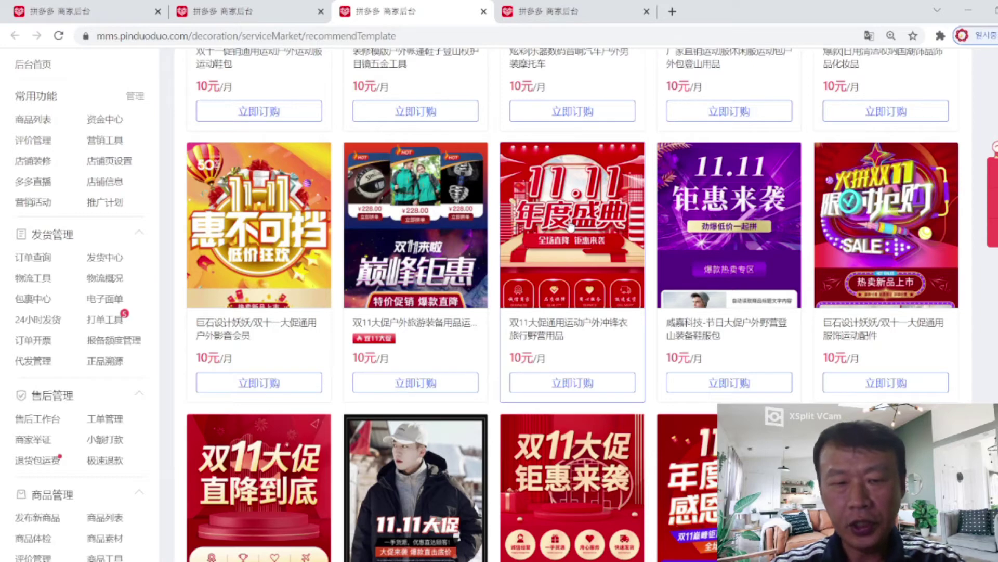
{"action": "scroll", "coordinate": [570, 226], "scroll_direction": "down", "scroll_amount": 2}
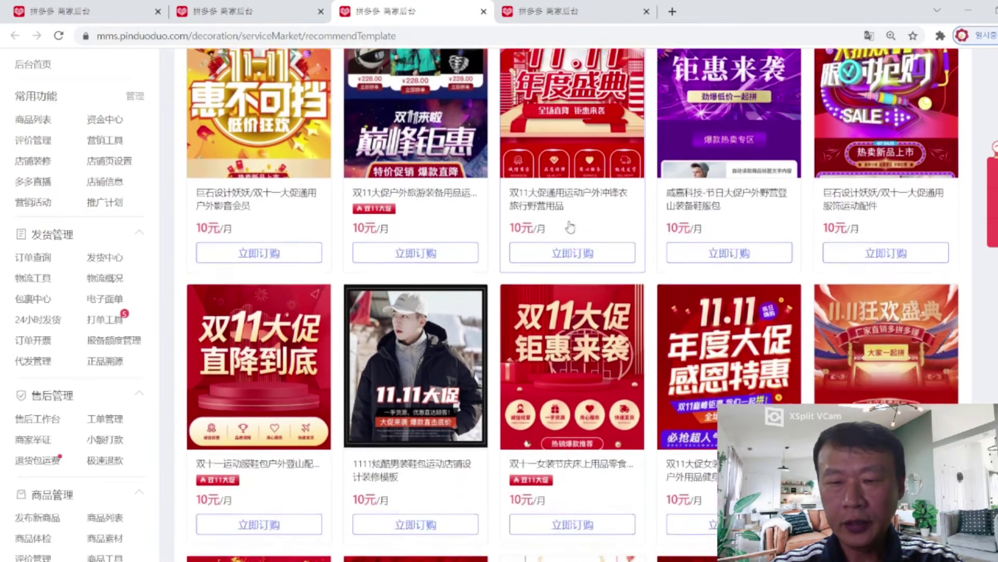
{"action": "scroll", "coordinate": [570, 226], "scroll_direction": "down", "scroll_amount": 4}
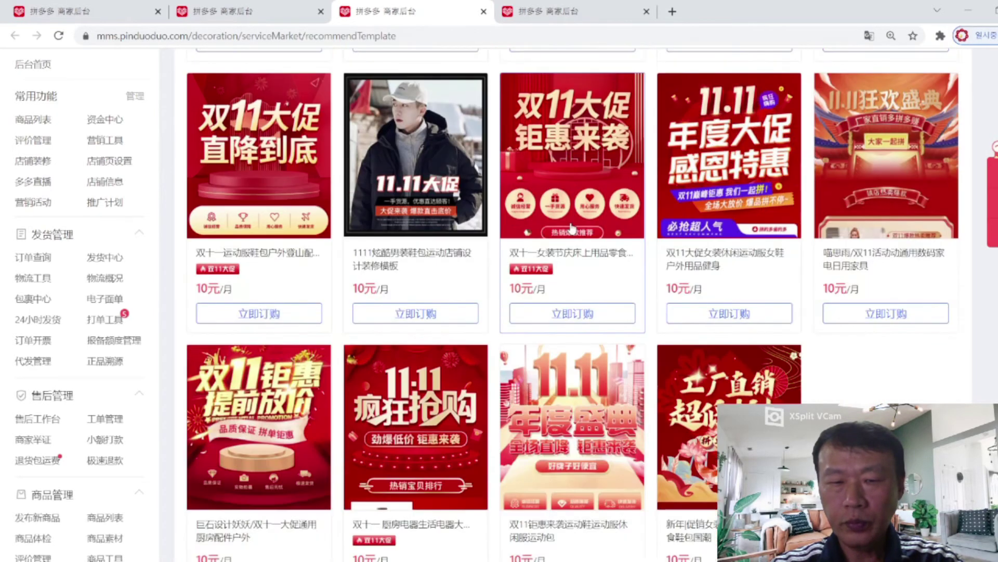
{"action": "scroll", "coordinate": [570, 226], "scroll_direction": "down", "scroll_amount": 1}
{"action": "scroll", "coordinate": [572, 228], "scroll_direction": "up", "scroll_amount": 2}
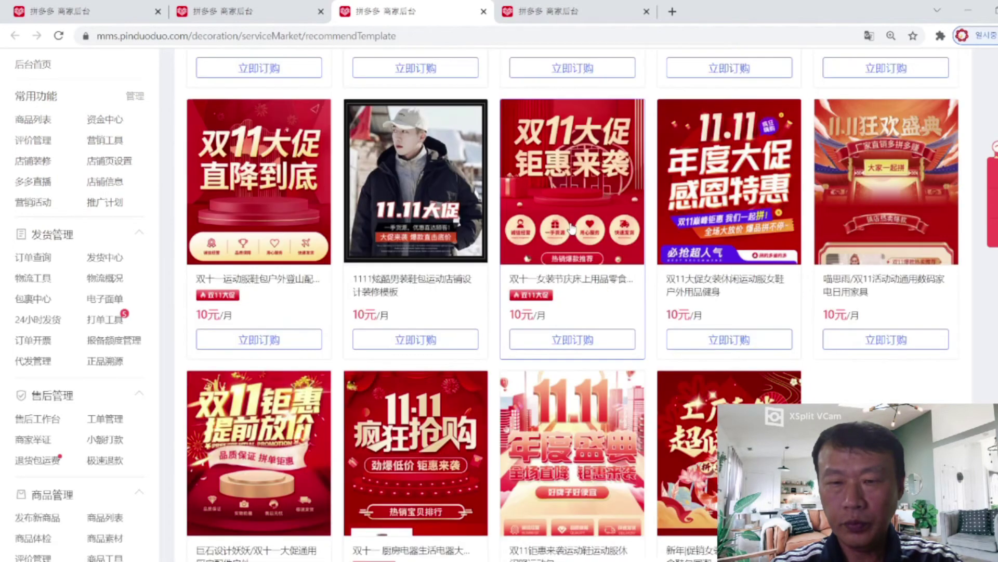
{"action": "scroll", "coordinate": [572, 229], "scroll_direction": "up", "scroll_amount": 2}
{"action": "scroll", "coordinate": [571, 228], "scroll_direction": "up", "scroll_amount": 2}
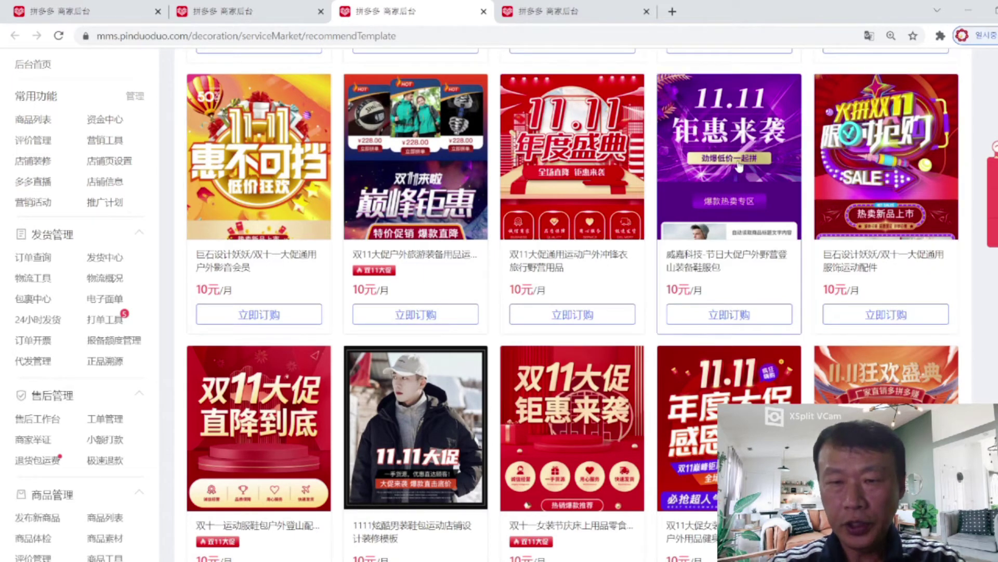
Open the order page of the purple 威嘉科技-节日大促户外野营登山装备鞋服包 template and choose the 1个月 decoration period
{"action": "left_click", "coordinate": [730, 316]}
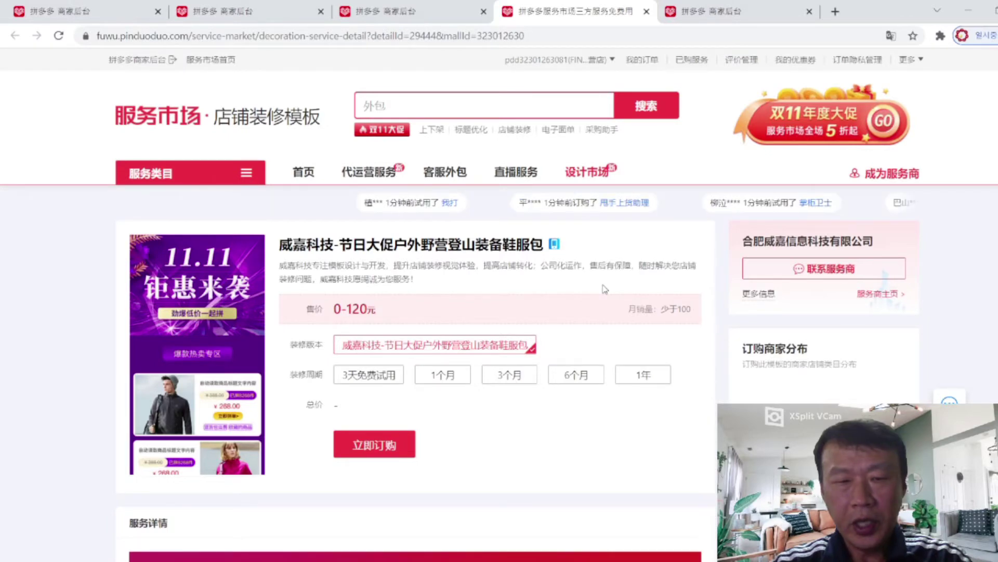
{"action": "scroll", "coordinate": [544, 377], "scroll_direction": "down", "scroll_amount": 2}
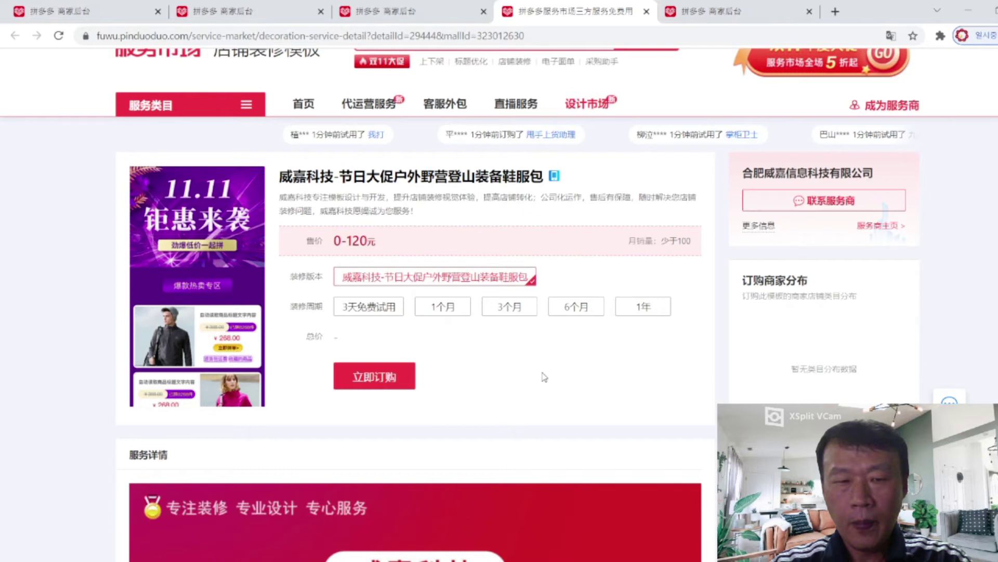
{"action": "left_click", "coordinate": [442, 306]}
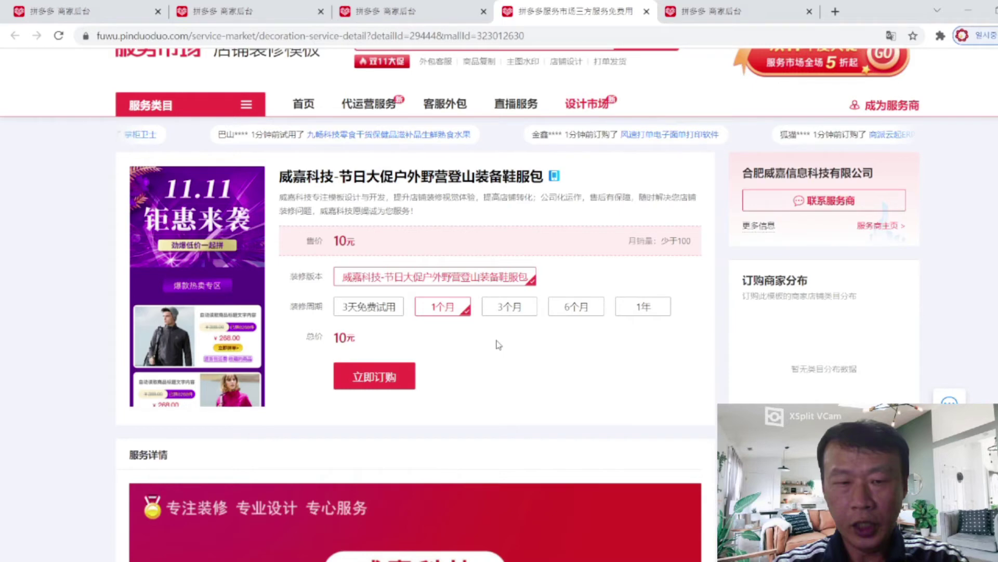
Examine the template's service details, including the usage instructions, the 11.11 banner preview and the layout of its product sections
{"action": "scroll", "coordinate": [498, 344], "scroll_direction": "down", "scroll_amount": 10}
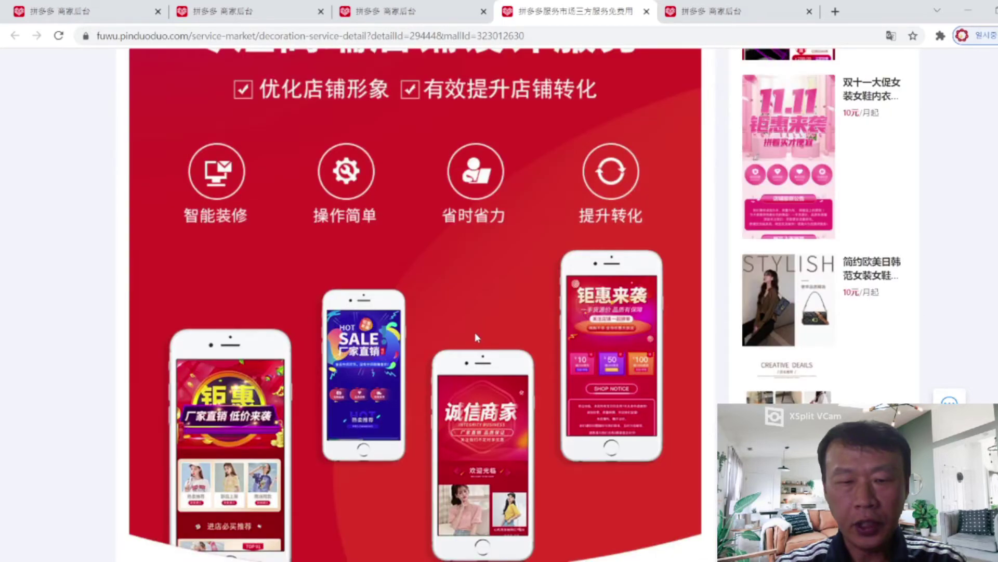
{"action": "scroll", "coordinate": [477, 337], "scroll_direction": "down", "scroll_amount": 4}
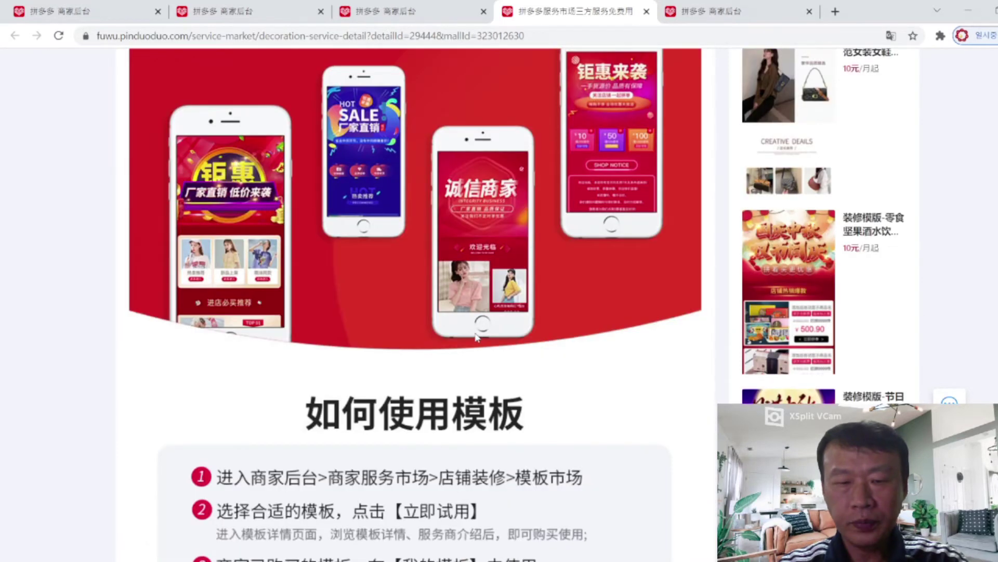
{"action": "scroll", "coordinate": [476, 337], "scroll_direction": "down", "scroll_amount": 3}
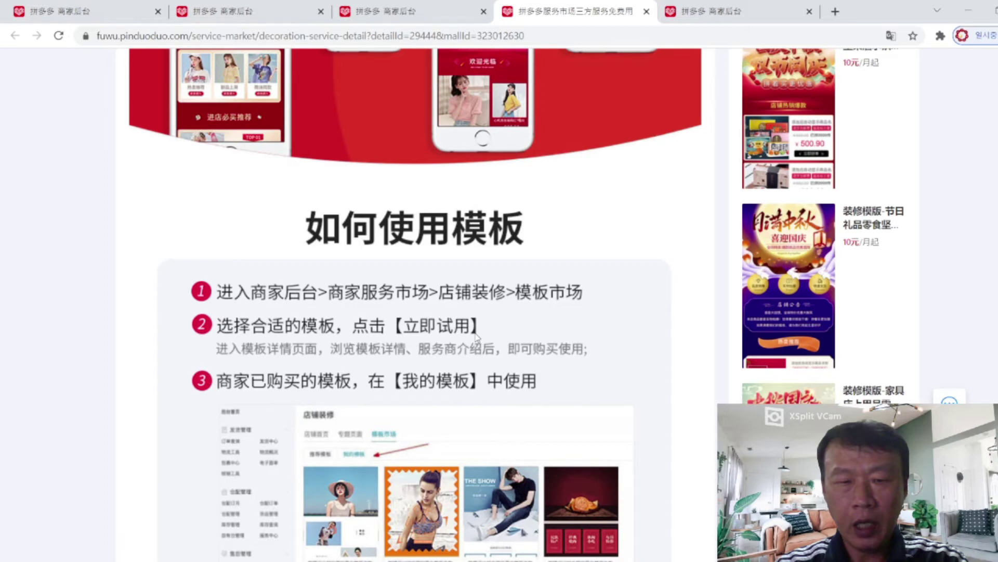
{"action": "scroll", "coordinate": [476, 337], "scroll_direction": "down", "scroll_amount": 10}
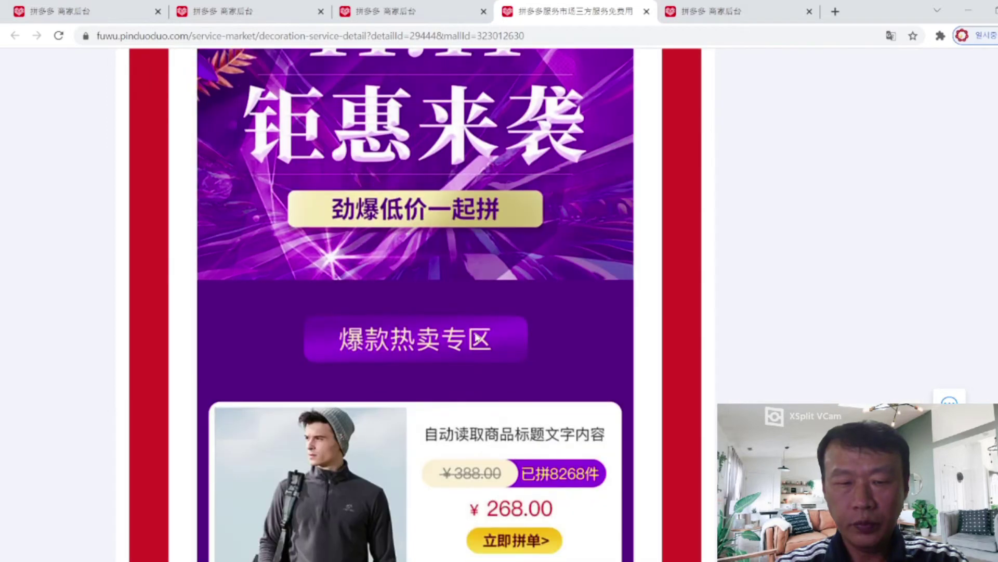
{"action": "scroll", "coordinate": [478, 338], "scroll_direction": "up", "scroll_amount": 3}
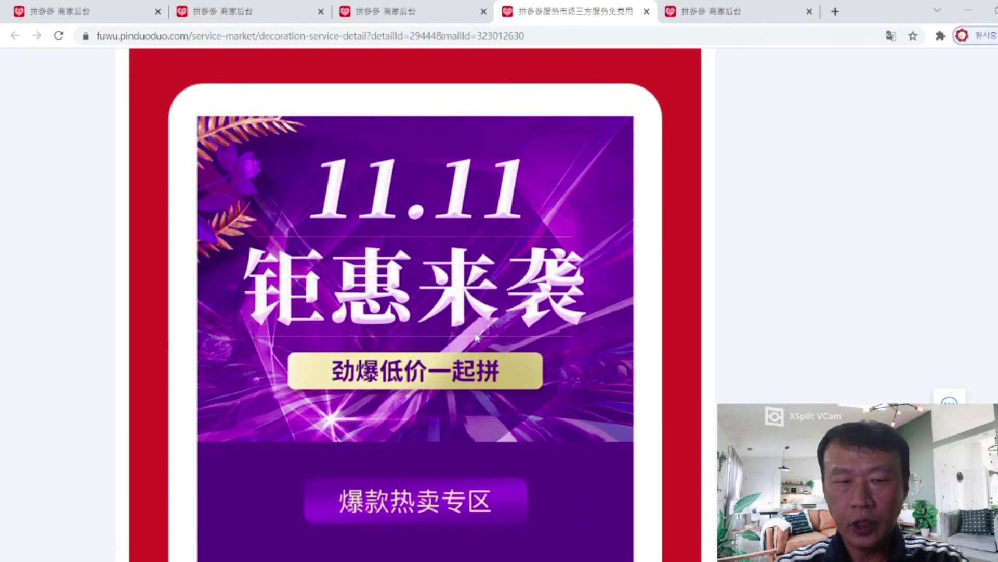
{"action": "scroll", "coordinate": [476, 337], "scroll_direction": "down", "scroll_amount": 3}
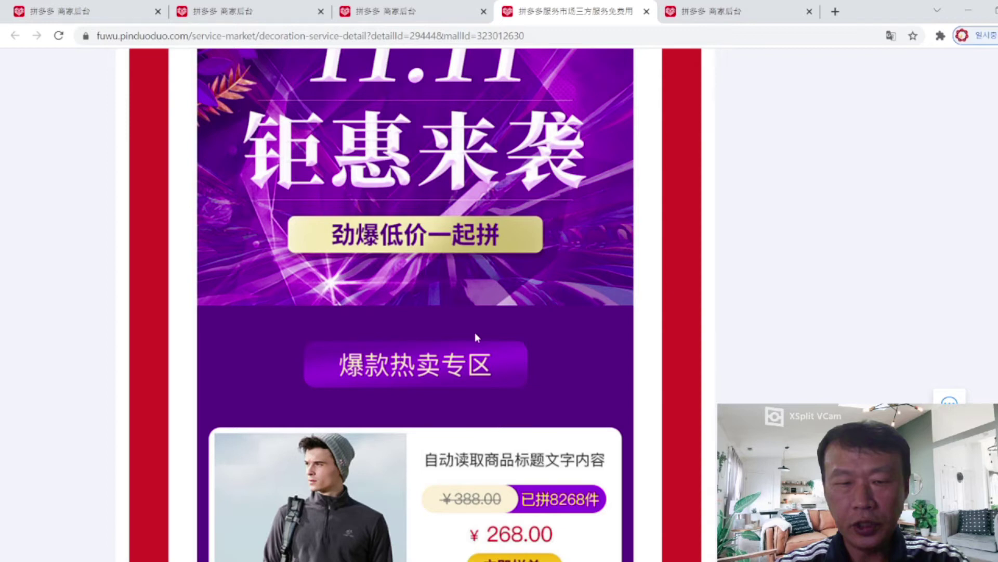
{"action": "scroll", "coordinate": [476, 337], "scroll_direction": "down", "scroll_amount": 8}
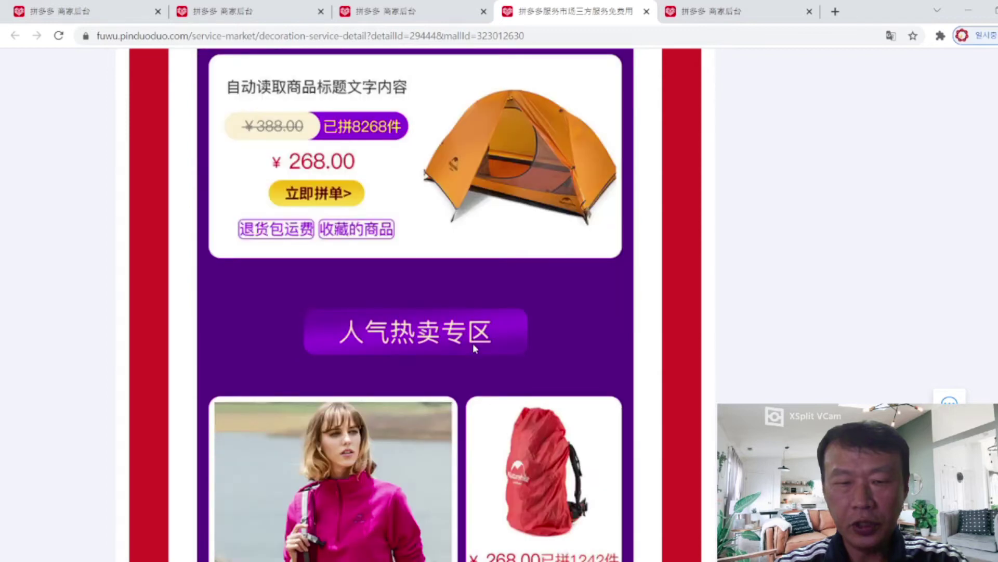
{"action": "scroll", "coordinate": [473, 345], "scroll_direction": "down", "scroll_amount": 6}
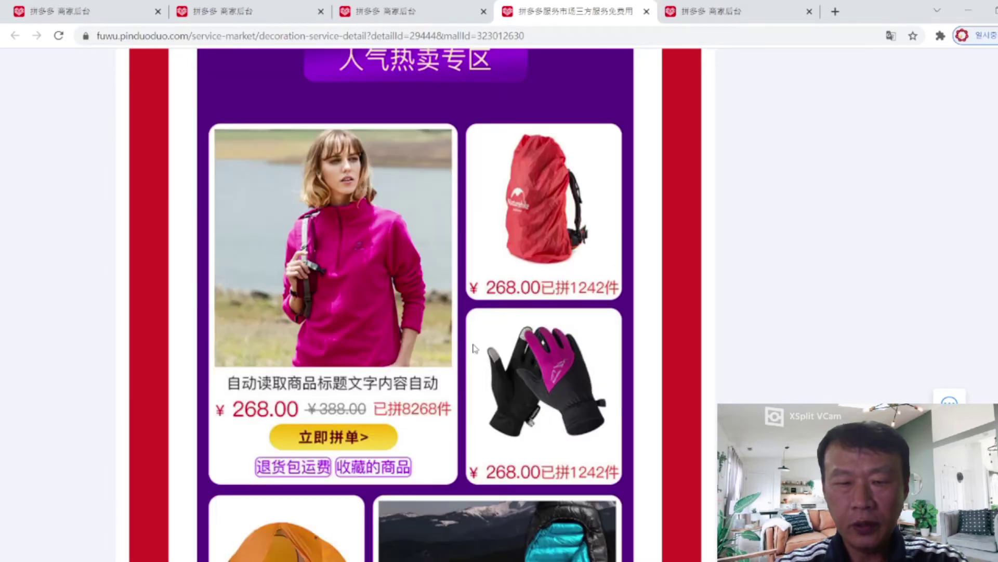
{"action": "scroll", "coordinate": [476, 348], "scroll_direction": "down", "scroll_amount": 7}
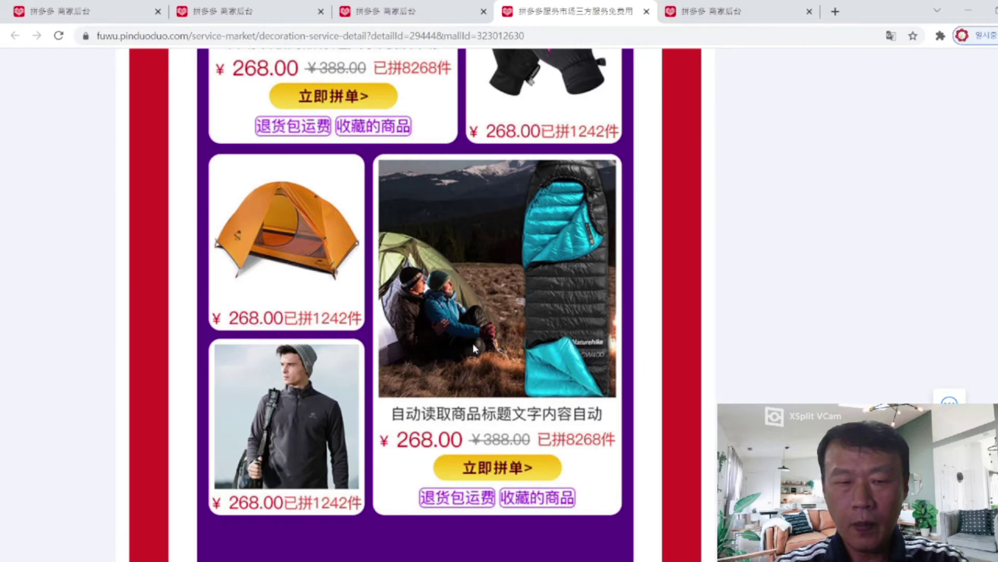
{"action": "scroll", "coordinate": [473, 347], "scroll_direction": "down", "scroll_amount": 7}
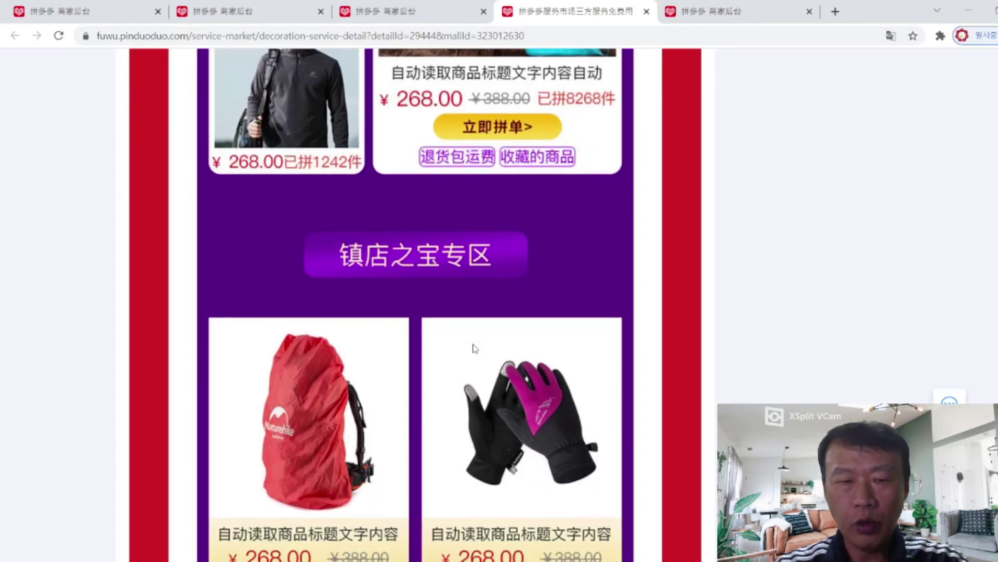
Examine the 镇店之宝专区 section of the template preview, including its two-column product rows
{"action": "scroll", "coordinate": [474, 348], "scroll_direction": "down", "scroll_amount": 1}
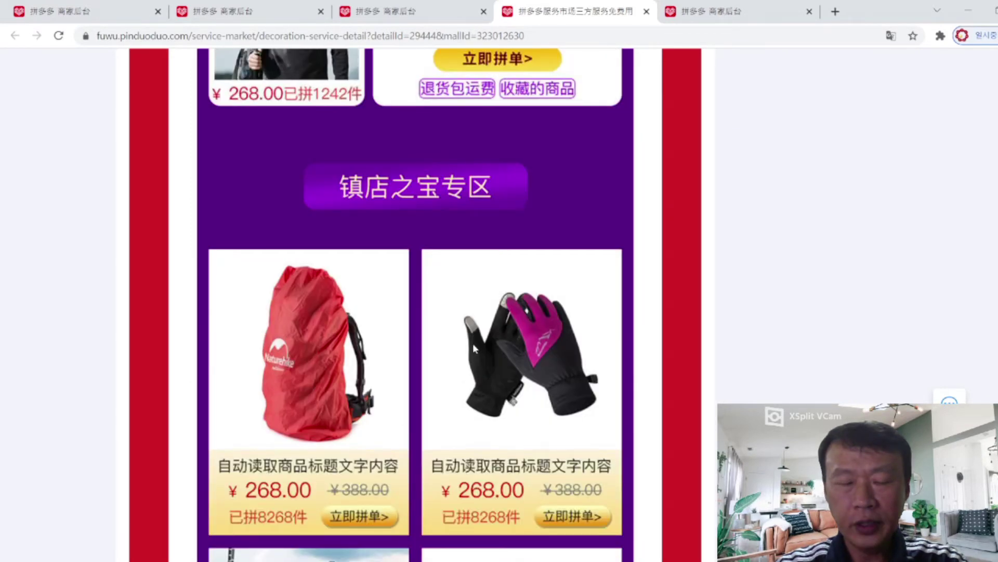
{"action": "scroll", "coordinate": [474, 346], "scroll_direction": "down", "scroll_amount": 1}
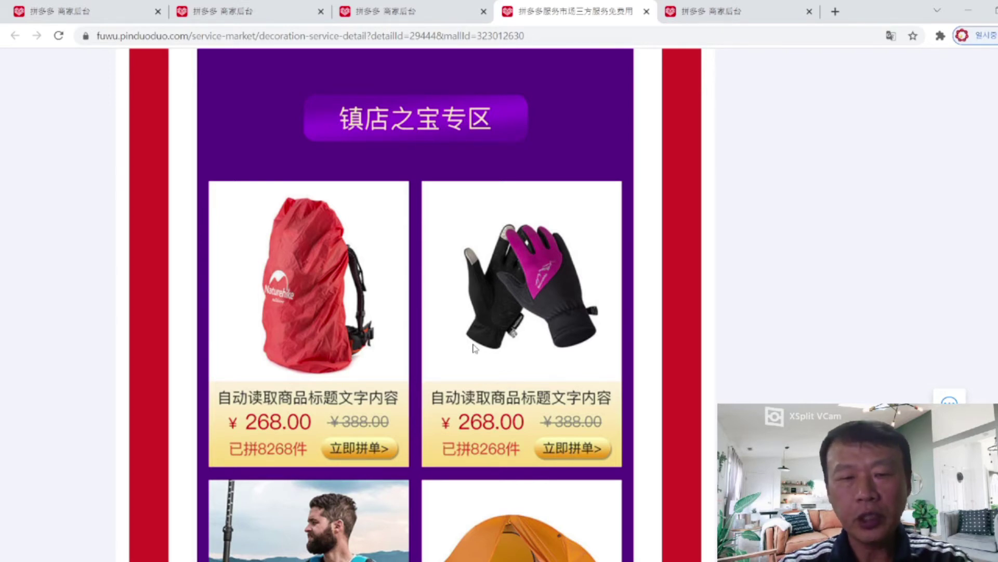
{"action": "scroll", "coordinate": [475, 349], "scroll_direction": "down", "scroll_amount": 3}
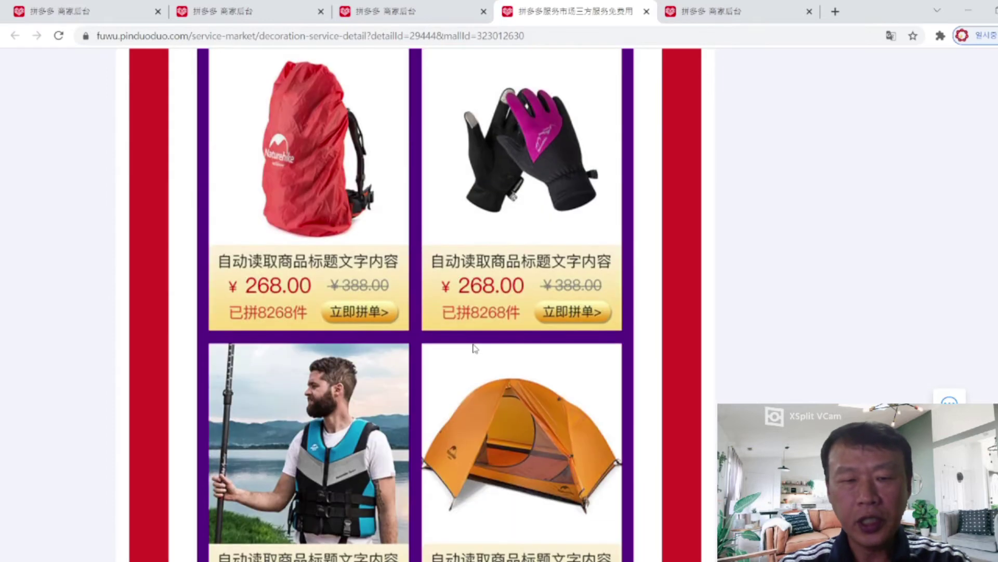
{"action": "scroll", "coordinate": [474, 348], "scroll_direction": "down", "scroll_amount": 1}
{"action": "scroll", "coordinate": [474, 347], "scroll_direction": "down", "scroll_amount": 3}
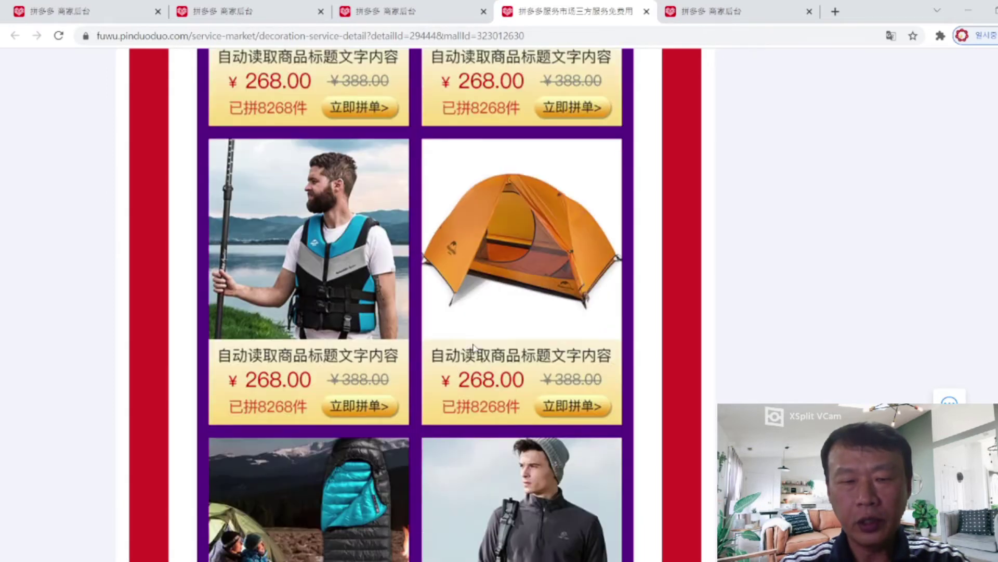
{"action": "scroll", "coordinate": [474, 347], "scroll_direction": "down", "scroll_amount": 3}
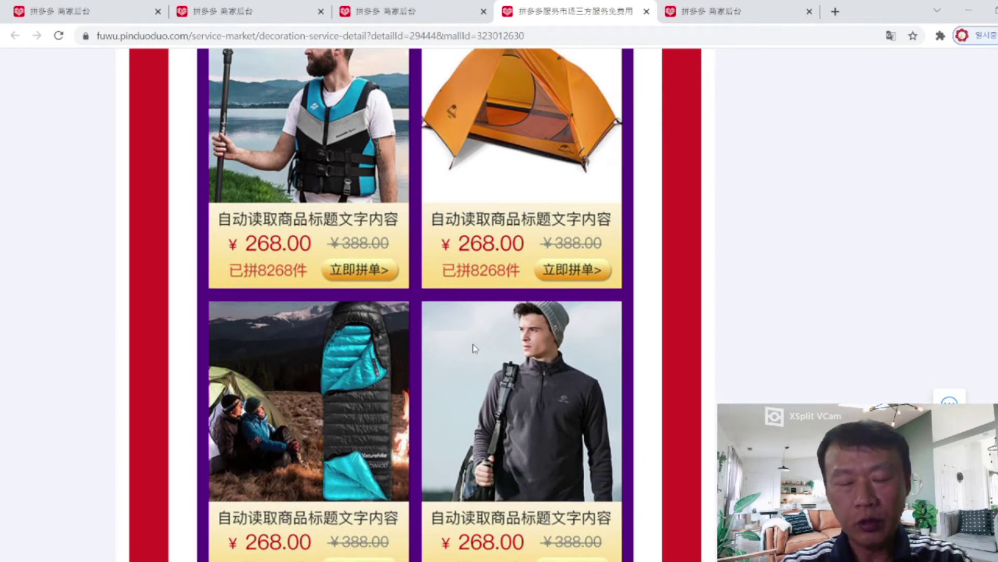
{"action": "scroll", "coordinate": [475, 348], "scroll_direction": "down", "scroll_amount": 3}
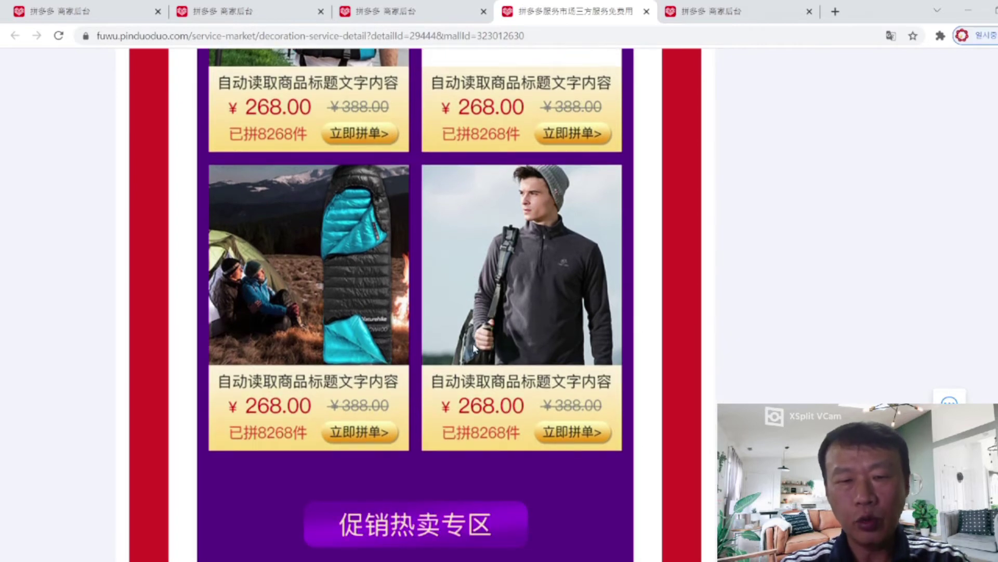
{"action": "scroll", "coordinate": [473, 343], "scroll_direction": "down", "scroll_amount": 2}
{"action": "scroll", "coordinate": [475, 347], "scroll_direction": "down", "scroll_amount": 1}
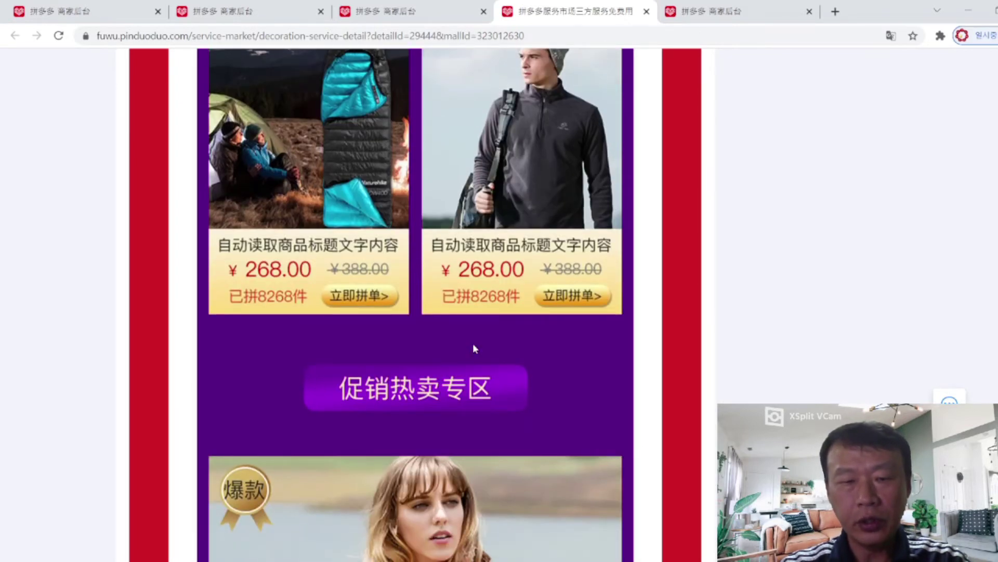
Examine the template's 促销热卖专区 section with its large single-product cards, then the badges and developer credit at the end of the preview
{"action": "scroll", "coordinate": [474, 347], "scroll_direction": "down", "scroll_amount": 1}
{"action": "scroll", "coordinate": [473, 345], "scroll_direction": "down", "scroll_amount": 5}
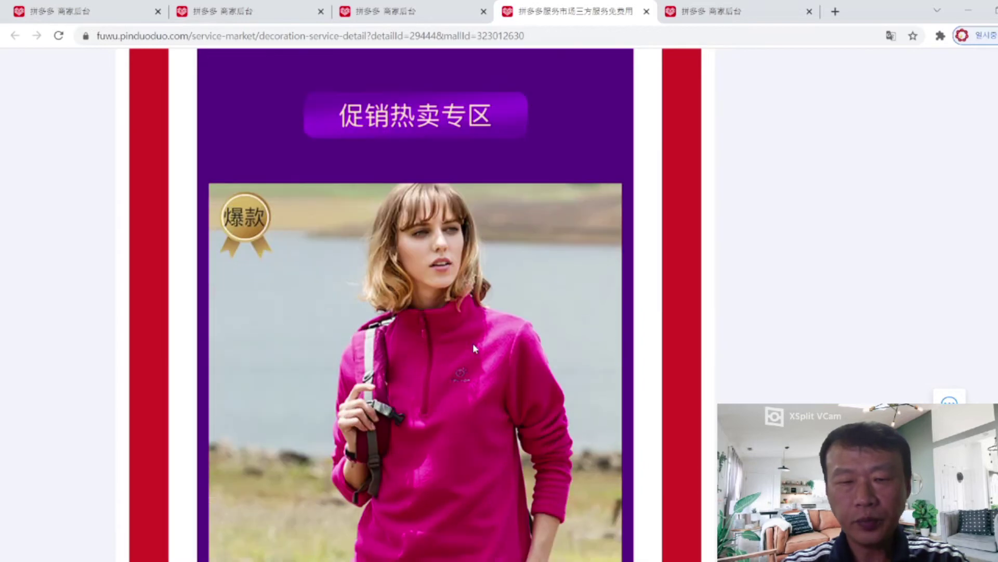
{"action": "scroll", "coordinate": [473, 347], "scroll_direction": "down", "scroll_amount": 1}
{"action": "scroll", "coordinate": [473, 348], "scroll_direction": "down", "scroll_amount": 3}
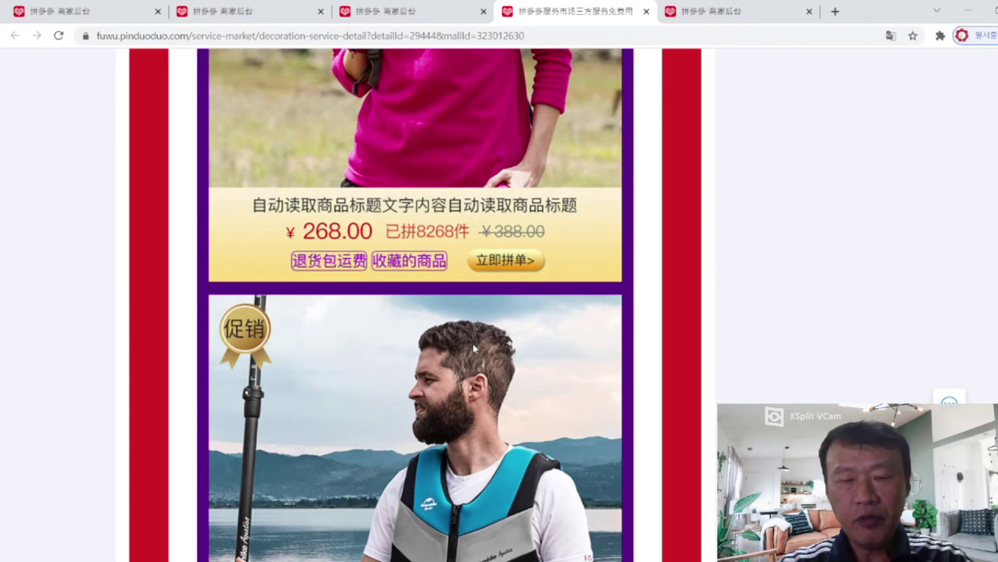
{"action": "scroll", "coordinate": [473, 343], "scroll_direction": "down", "scroll_amount": 5}
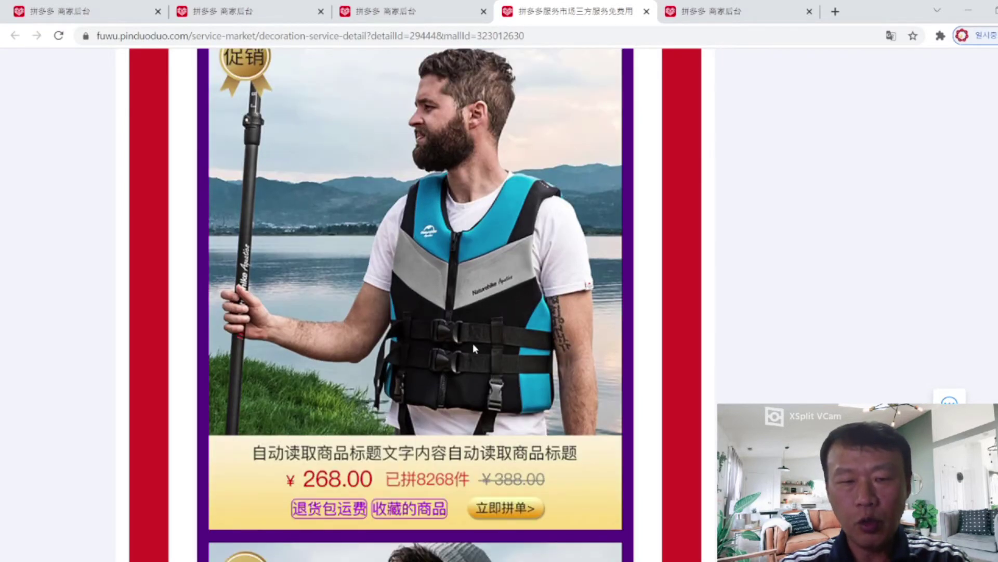
{"action": "scroll", "coordinate": [474, 346], "scroll_direction": "down", "scroll_amount": 6}
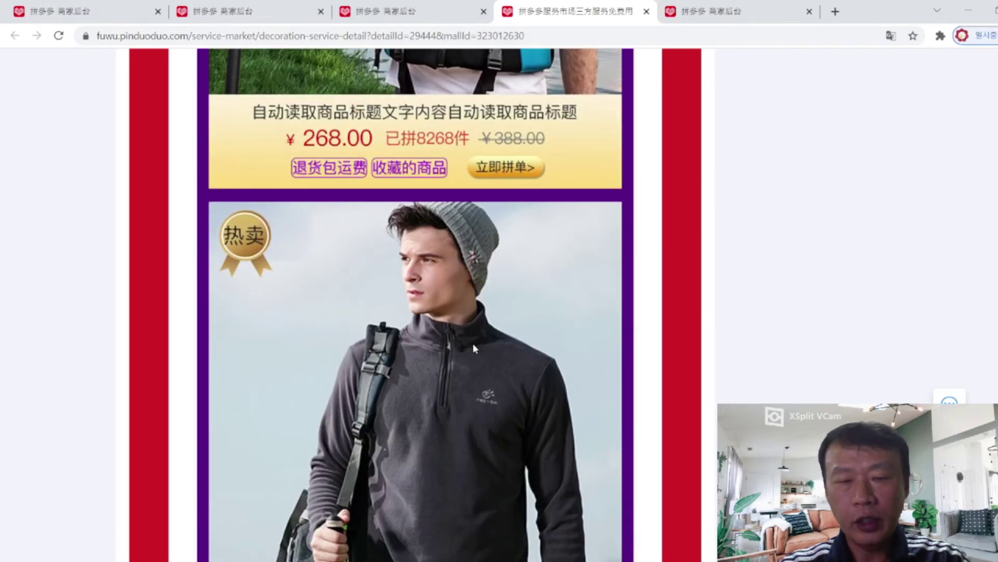
{"action": "scroll", "coordinate": [472, 343], "scroll_direction": "down", "scroll_amount": 5}
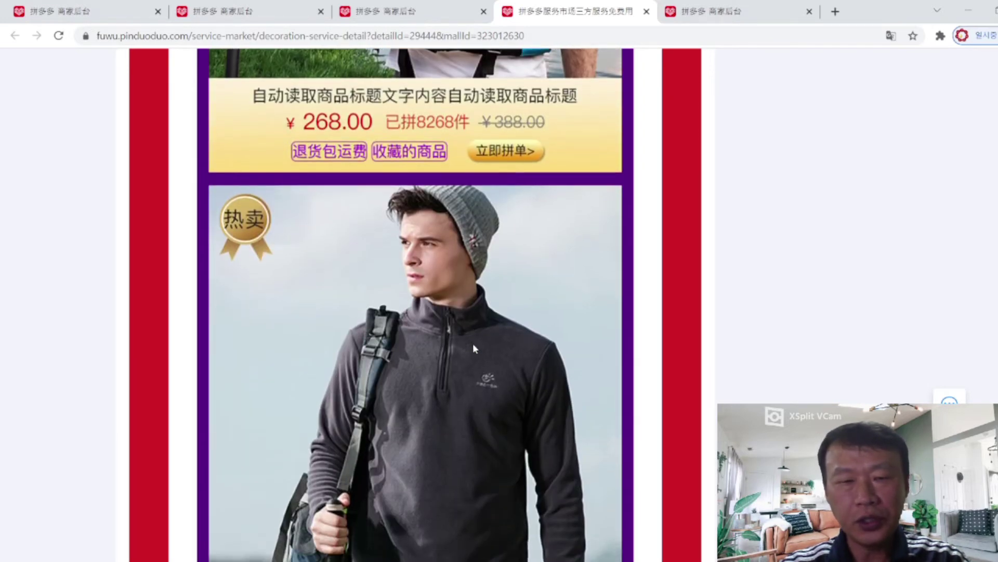
{"action": "scroll", "coordinate": [474, 347], "scroll_direction": "down", "scroll_amount": 6}
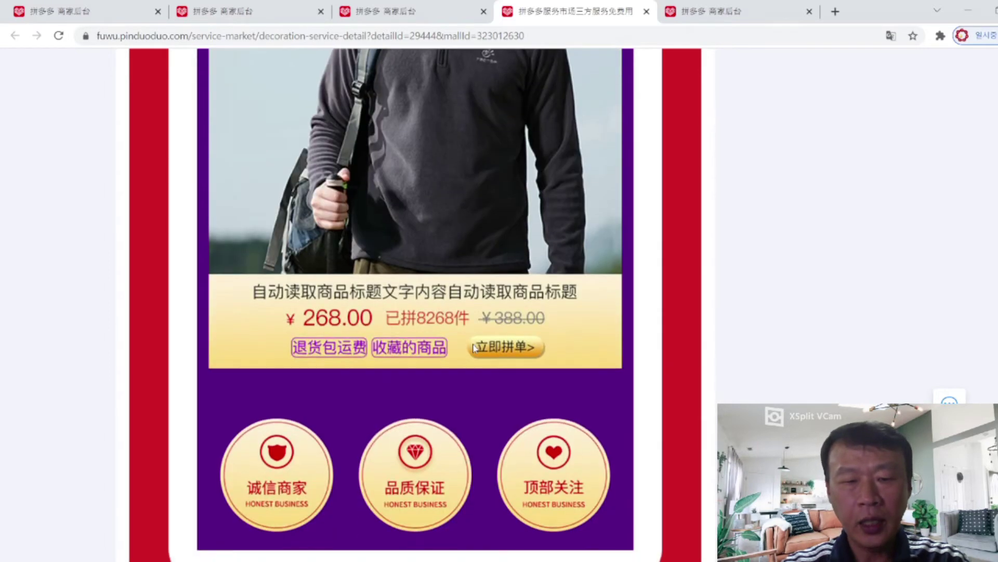
{"action": "scroll", "coordinate": [474, 347], "scroll_direction": "down", "scroll_amount": 2}
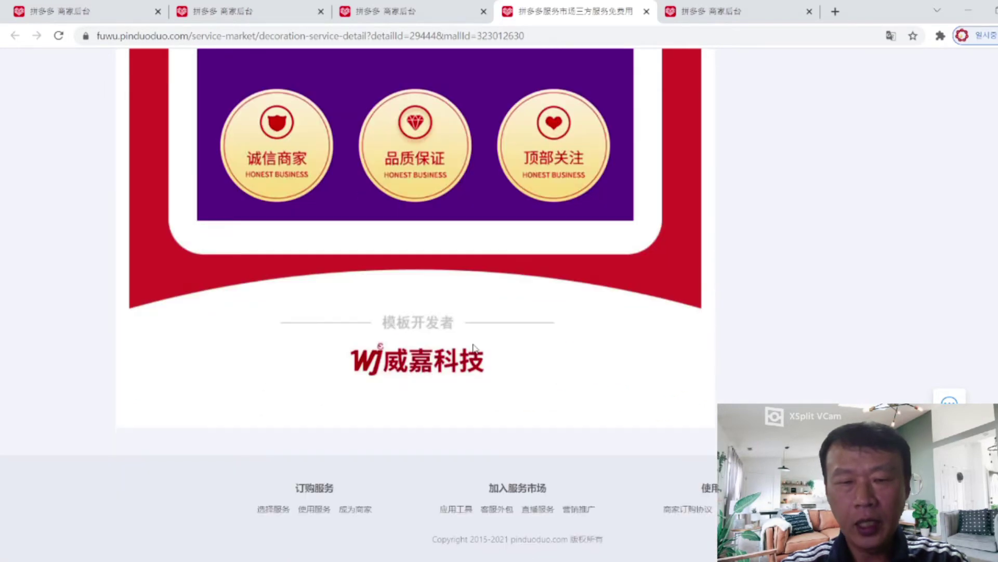
Review the template's product sections in reverse order, from the end of the preview back to its price and decoration period options
{"action": "scroll", "coordinate": [474, 348], "scroll_direction": "up", "scroll_amount": 12}
{"action": "scroll", "coordinate": [474, 348], "scroll_direction": "up", "scroll_amount": 7}
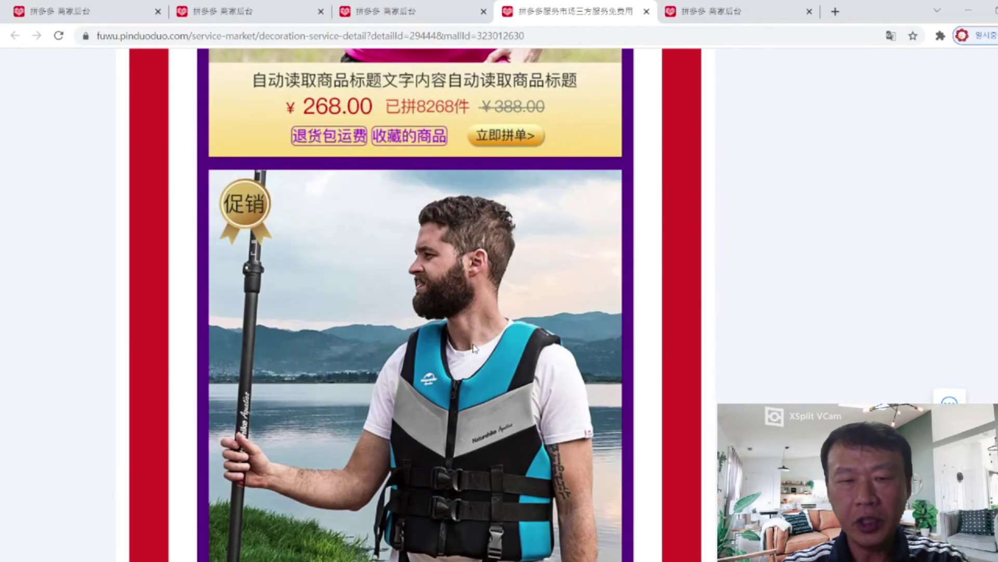
{"action": "scroll", "coordinate": [473, 347], "scroll_direction": "up", "scroll_amount": 12}
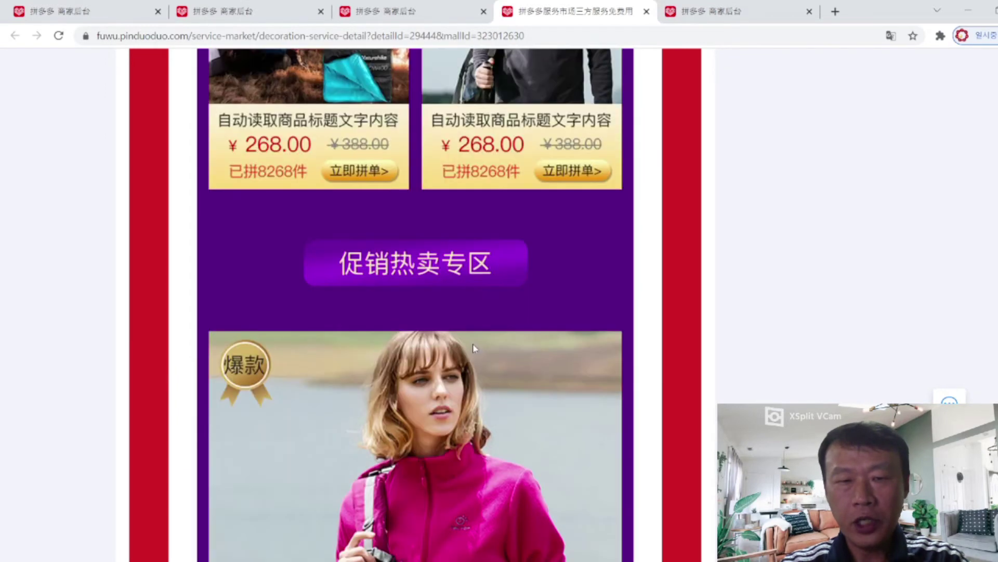
{"action": "scroll", "coordinate": [472, 348], "scroll_direction": "up", "scroll_amount": 1}
{"action": "scroll", "coordinate": [474, 348], "scroll_direction": "up", "scroll_amount": 3}
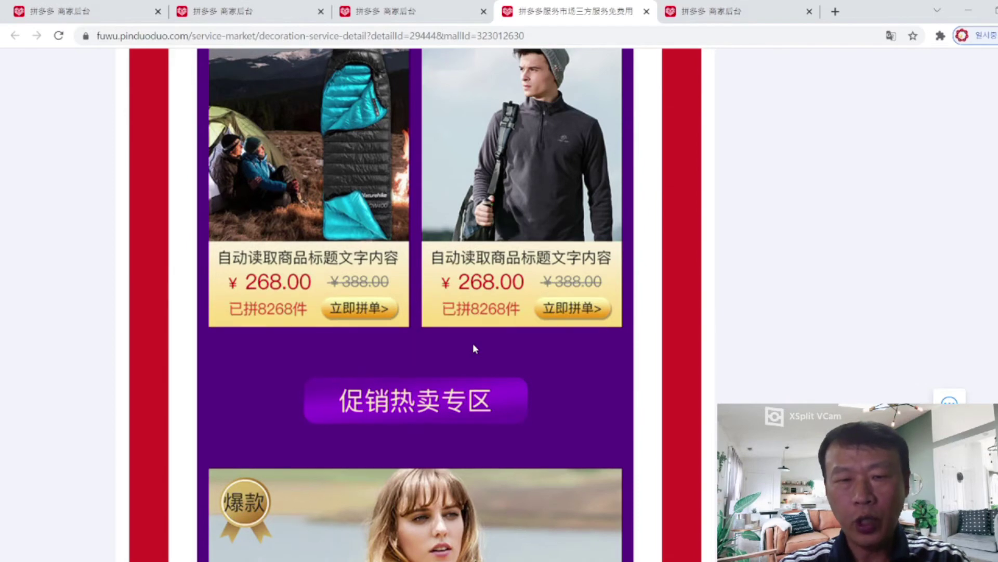
{"action": "scroll", "coordinate": [473, 347], "scroll_direction": "up", "scroll_amount": 8}
{"action": "scroll", "coordinate": [473, 347], "scroll_direction": "up", "scroll_amount": 15}
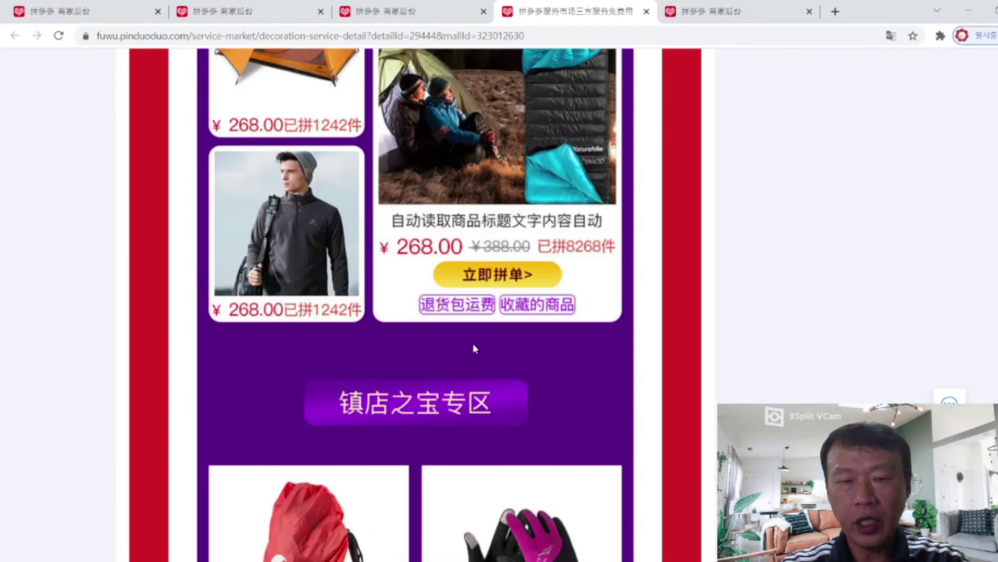
{"action": "scroll", "coordinate": [472, 343], "scroll_direction": "up", "scroll_amount": 8}
{"action": "scroll", "coordinate": [473, 347], "scroll_direction": "up", "scroll_amount": 6}
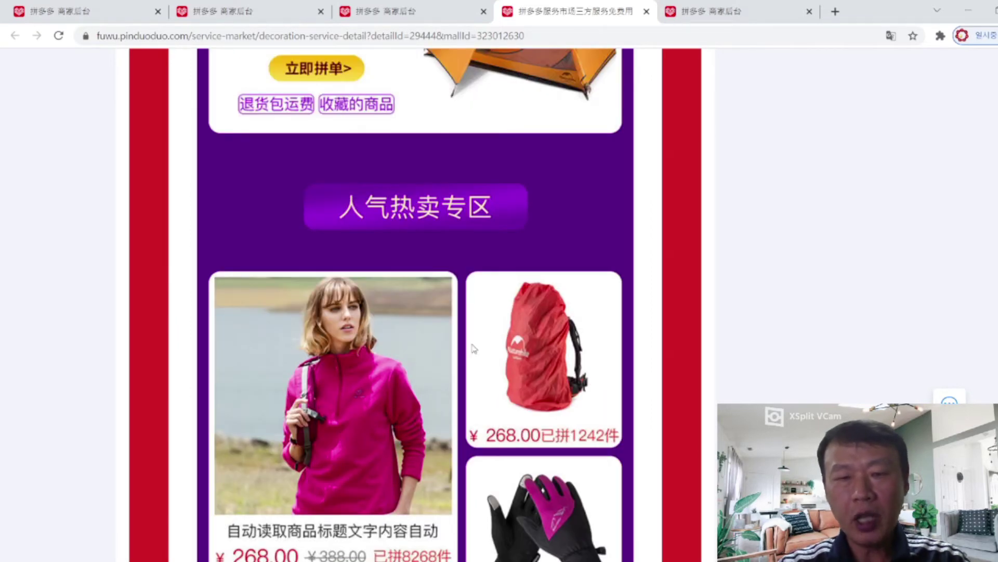
{"action": "scroll", "coordinate": [474, 347], "scroll_direction": "up", "scroll_amount": 5}
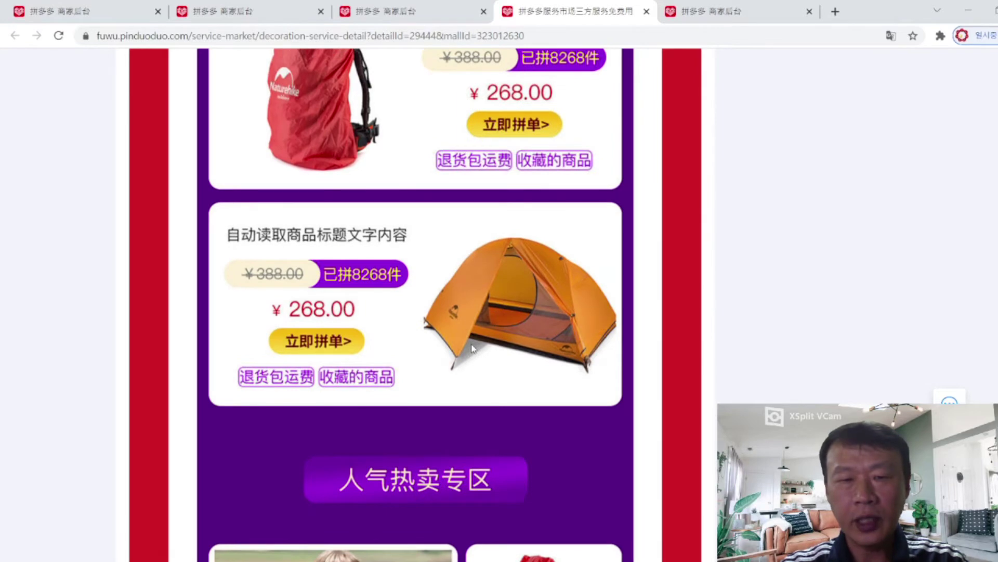
{"action": "scroll", "coordinate": [472, 347], "scroll_direction": "up", "scroll_amount": 9}
{"action": "scroll", "coordinate": [473, 347], "scroll_direction": "up", "scroll_amount": 20}
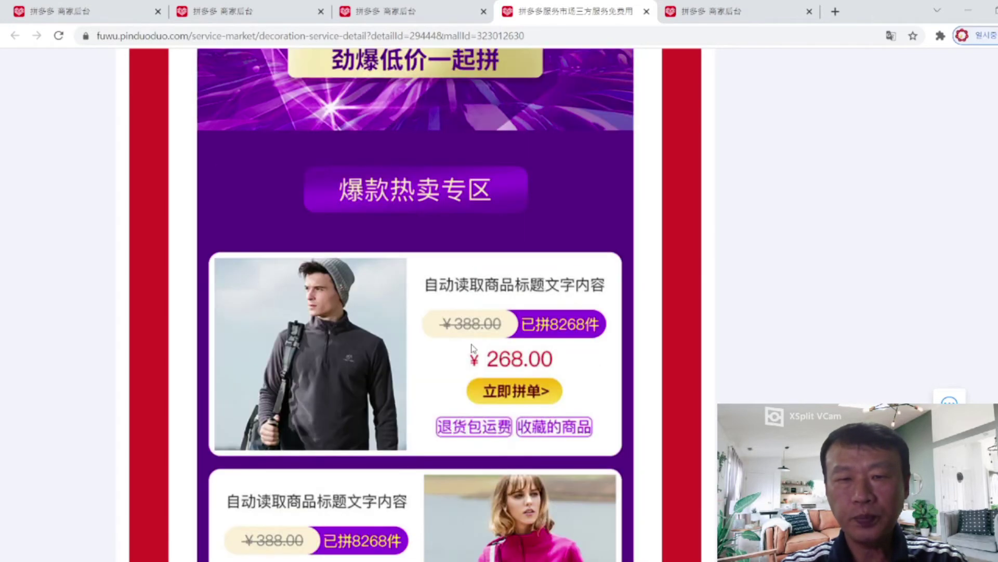
{"action": "scroll", "coordinate": [474, 348], "scroll_direction": "up", "scroll_amount": 18}
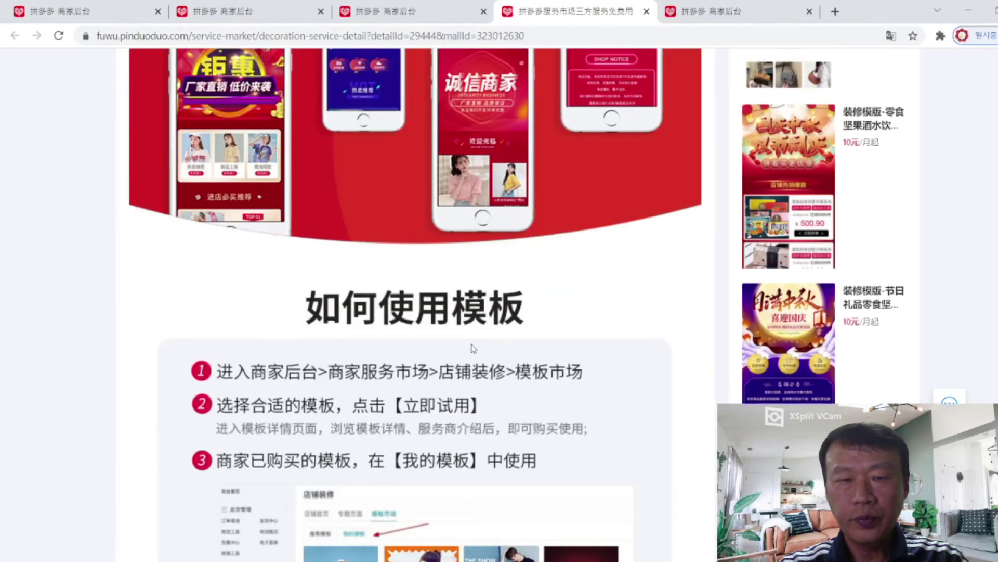
{"action": "scroll", "coordinate": [473, 348], "scroll_direction": "up", "scroll_amount": 16}
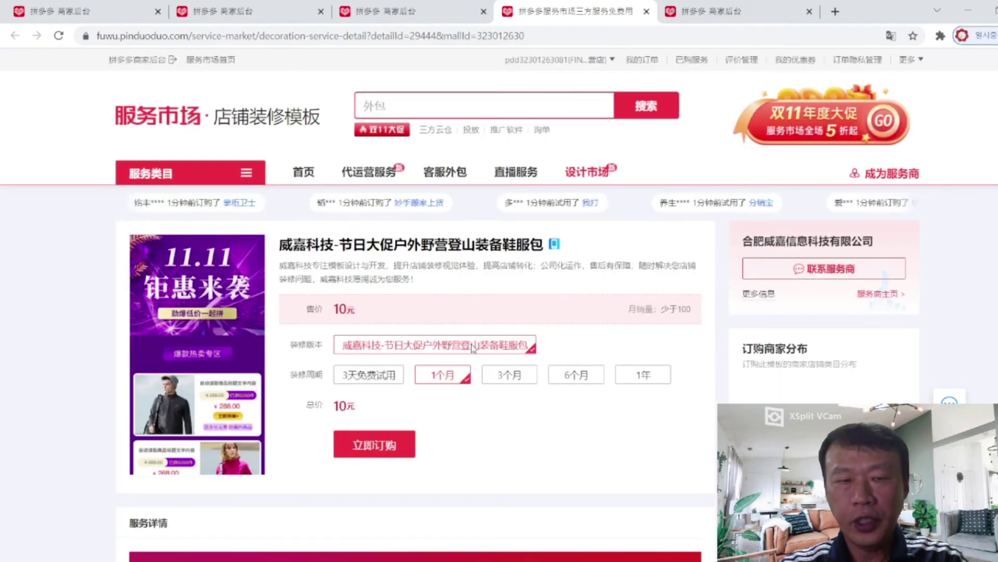
{"action": "scroll", "coordinate": [472, 347], "scroll_direction": "down", "scroll_amount": 1}
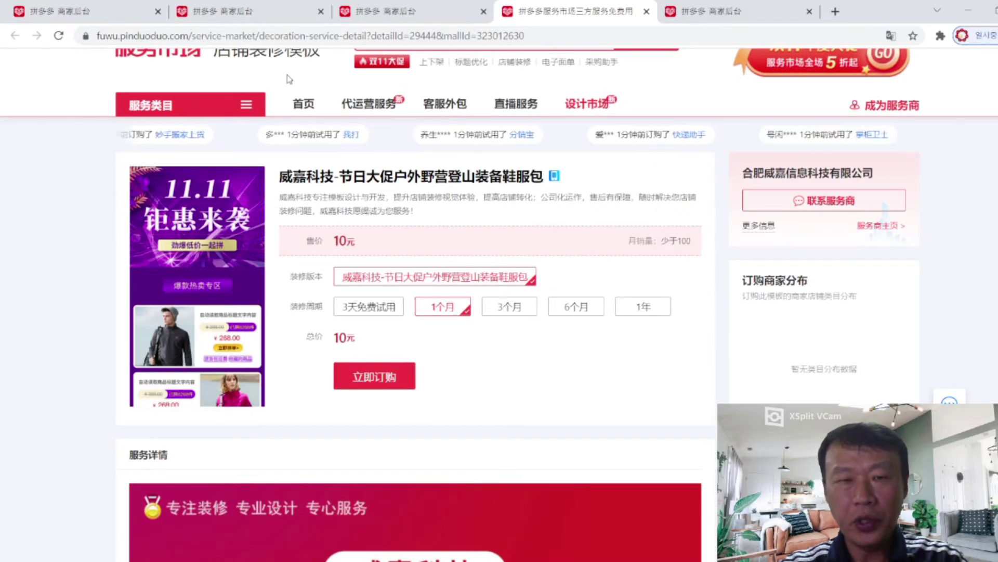
Return to the 店铺装修 page, close the template chooser, create a new blank homepage (新建空白页面) and dismiss the background image tip
{"action": "left_click", "coordinate": [270, 13]}
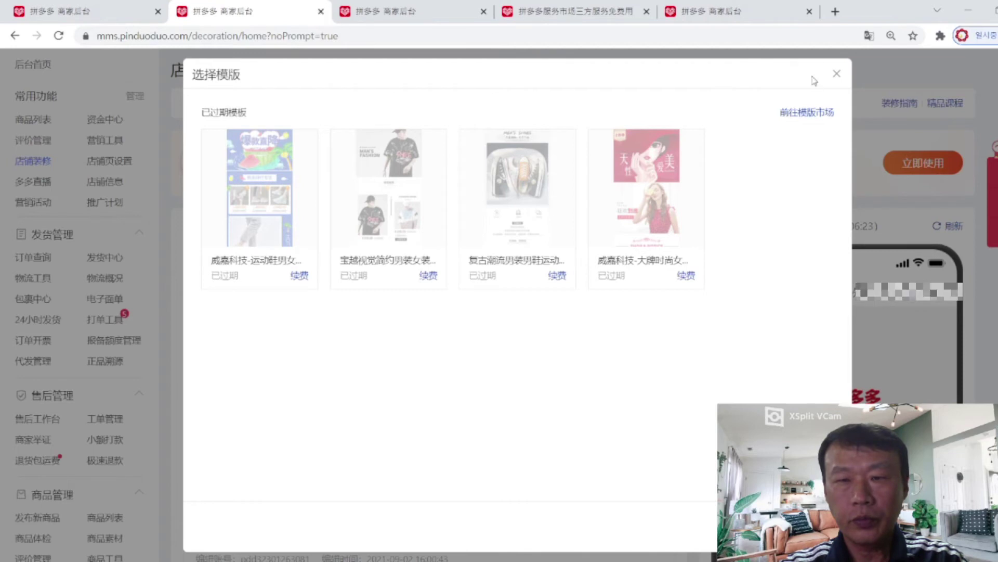
{"action": "left_click", "coordinate": [837, 74]}
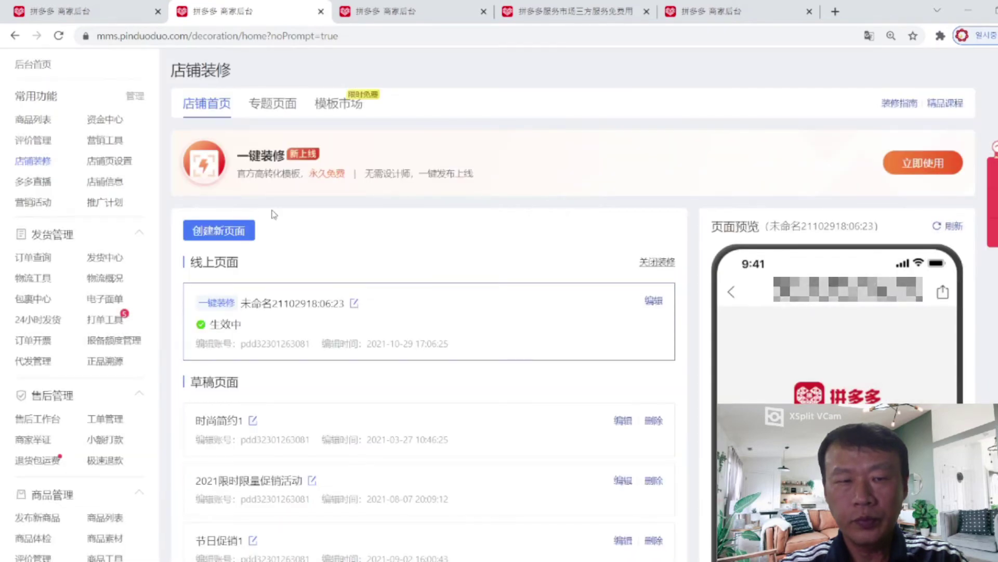
{"action": "left_click", "coordinate": [239, 237]}
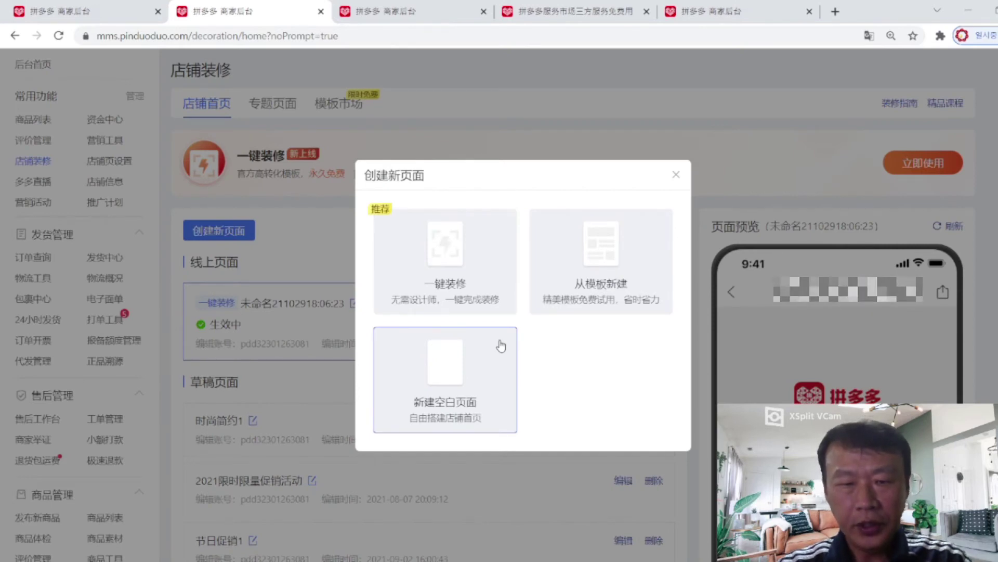
{"action": "left_click", "coordinate": [452, 370]}
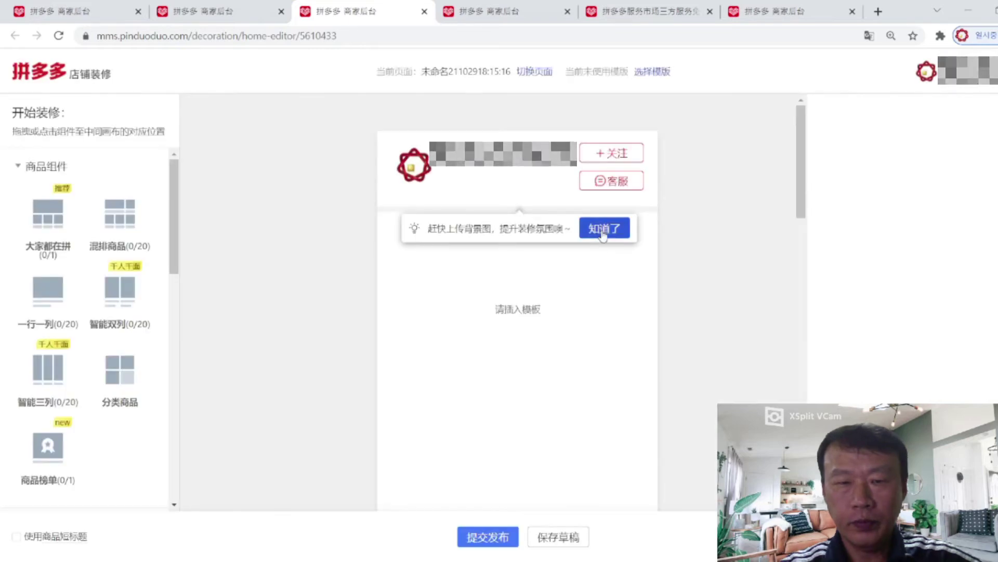
{"action": "left_click", "coordinate": [603, 231]}
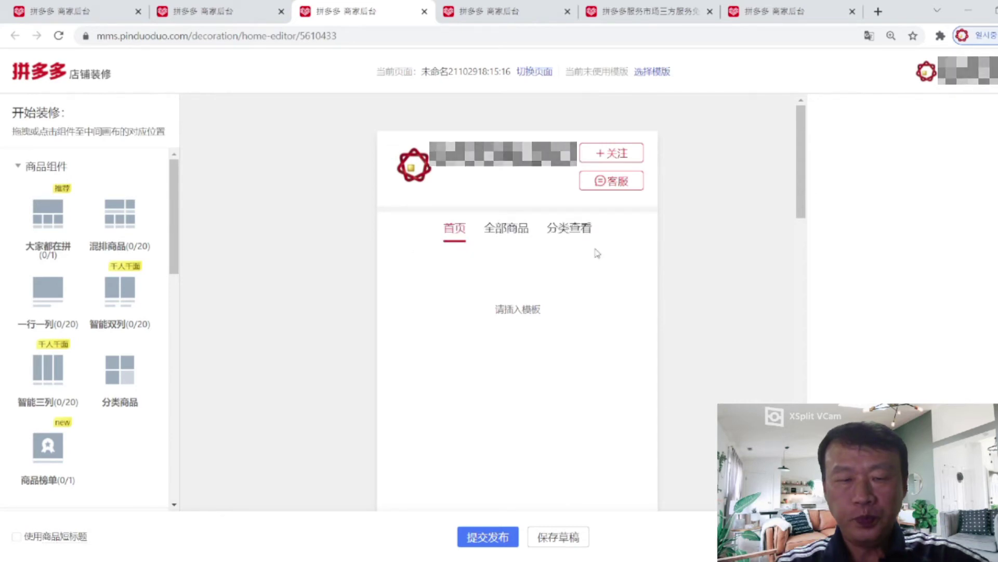
Add the 大家都在拼 product component to the blank page and place a 混排商品 component directly below it
{"action": "scroll", "coordinate": [597, 254], "scroll_direction": "down", "scroll_amount": 1}
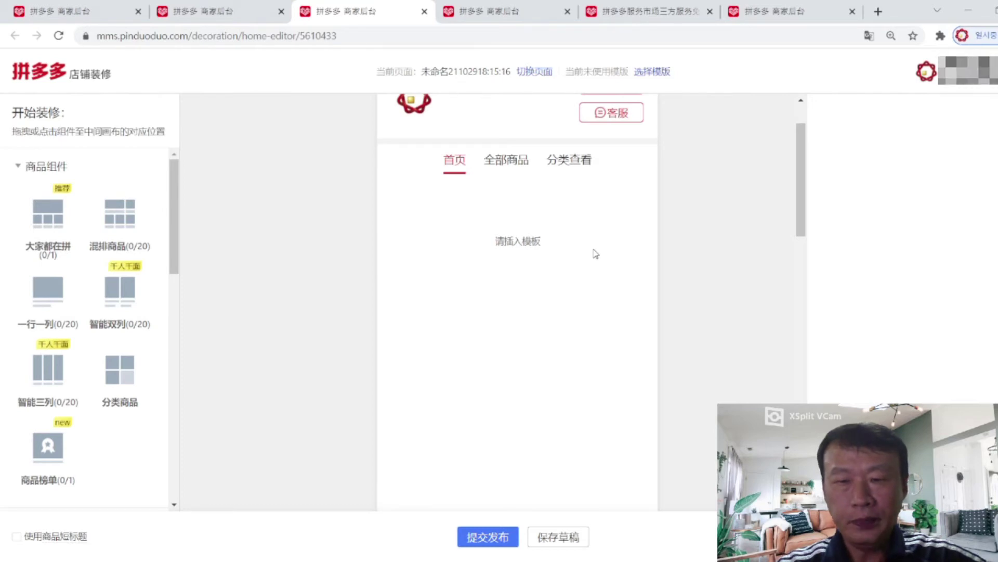
{"action": "scroll", "coordinate": [596, 254], "scroll_direction": "up", "scroll_amount": 1}
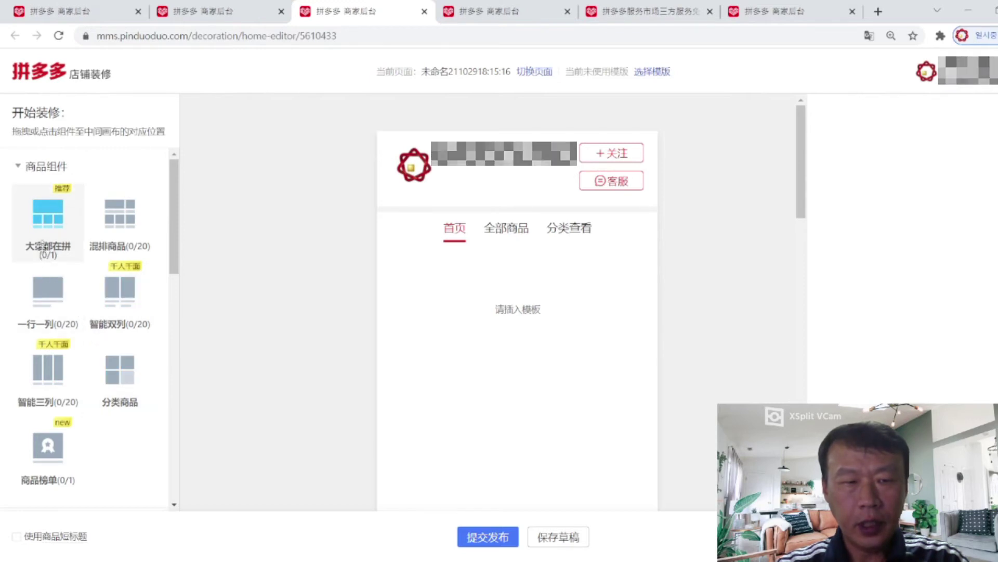
{"action": "left_click_drag", "start_coordinate": [48, 218], "coordinate": [489, 298]}
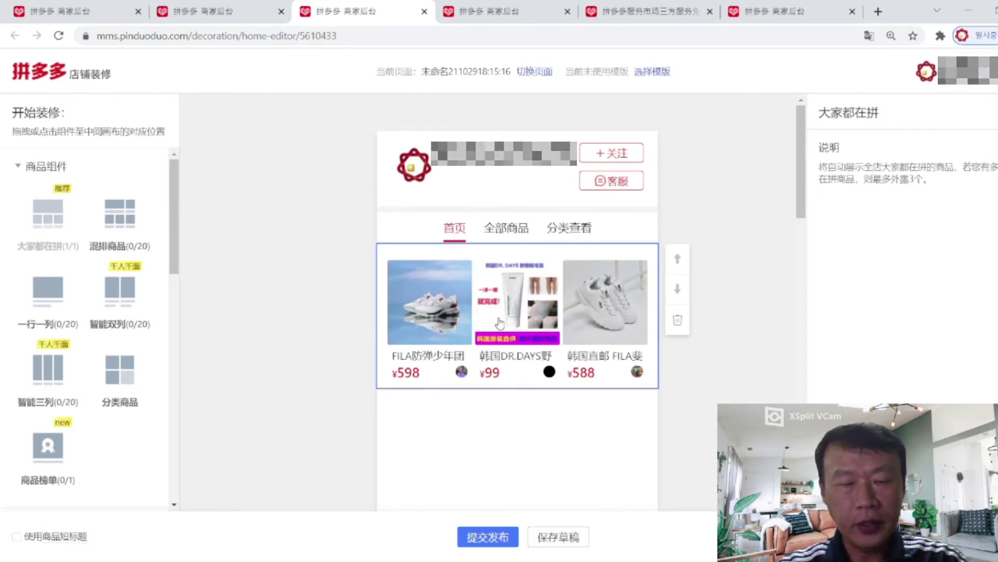
{"action": "scroll", "coordinate": [499, 322], "scroll_direction": "down", "scroll_amount": 1}
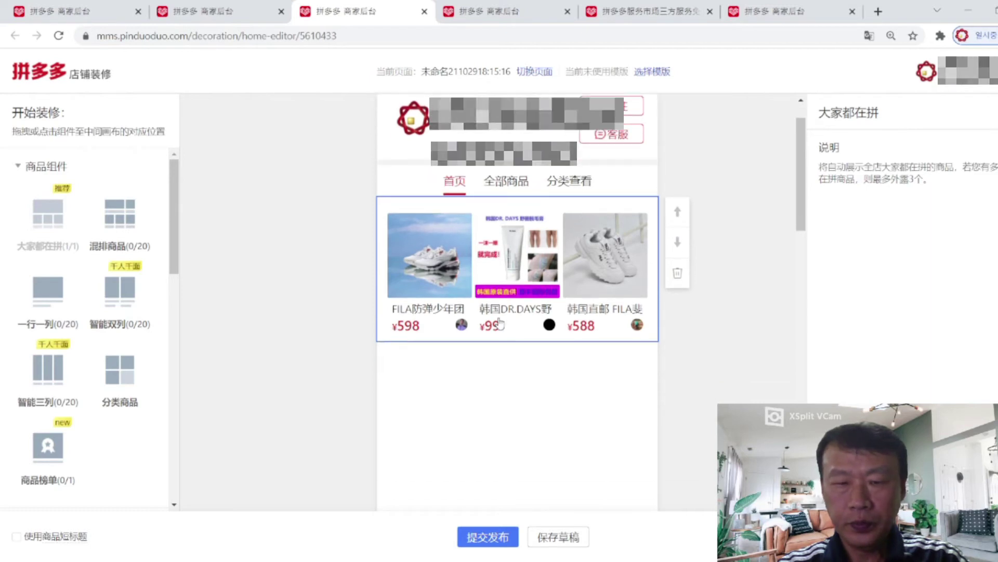
{"action": "scroll", "coordinate": [499, 323], "scroll_direction": "down", "scroll_amount": 1}
{"action": "scroll", "coordinate": [499, 322], "scroll_direction": "up", "scroll_amount": 1}
{"action": "left_click_drag", "start_coordinate": [119, 213], "coordinate": [531, 372]}
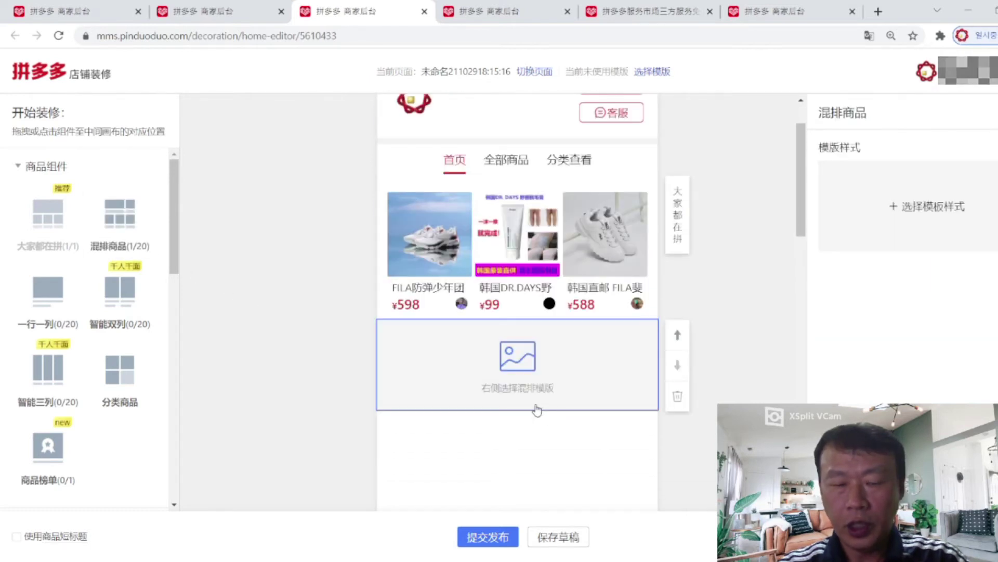
{"action": "scroll", "coordinate": [532, 416], "scroll_direction": "down", "scroll_amount": 1}
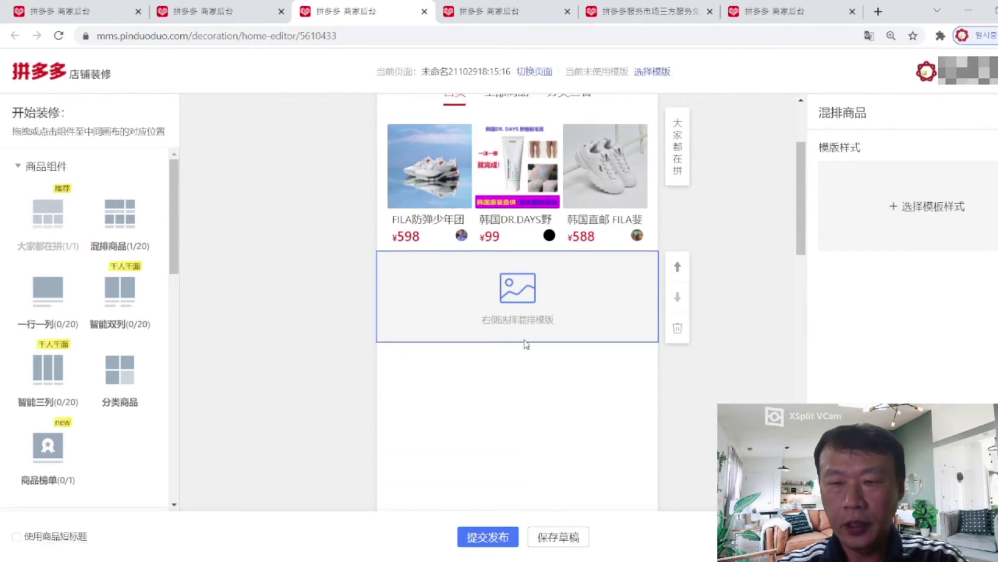
Apply the 明星产品 template style with four clothing products to the empty 混排商品 component
{"action": "left_click", "coordinate": [541, 176]}
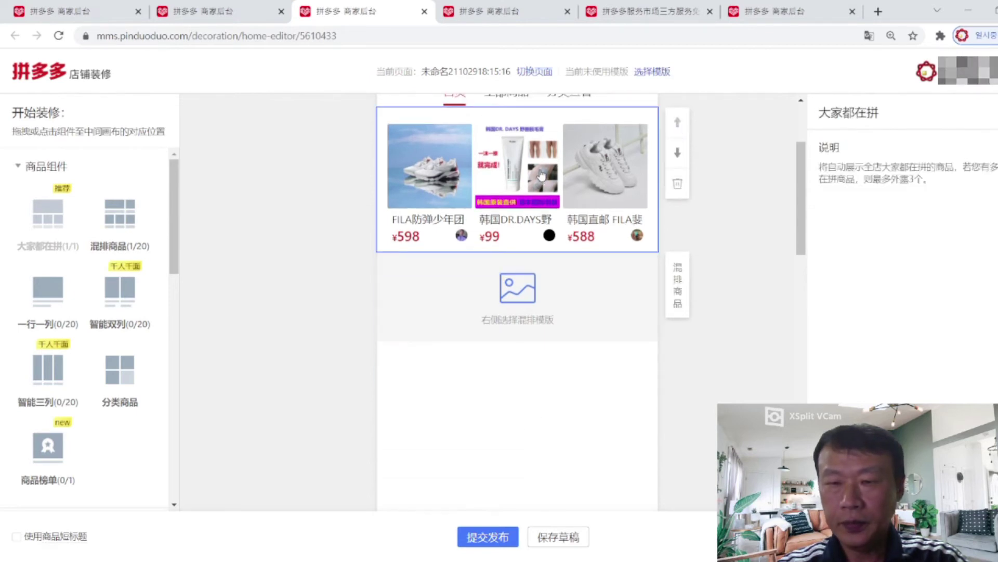
{"action": "left_click", "coordinate": [526, 296]}
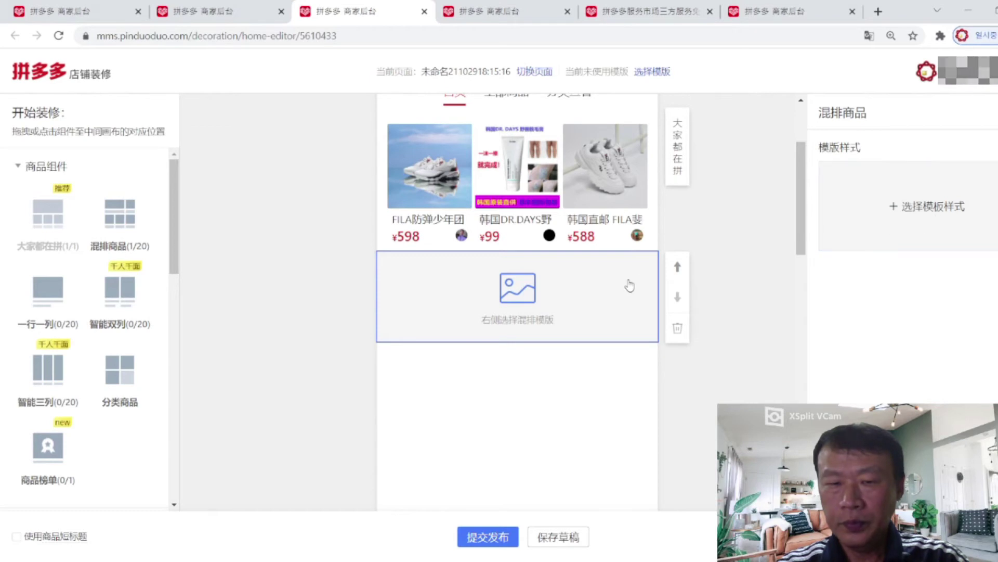
{"action": "left_click", "coordinate": [923, 211]}
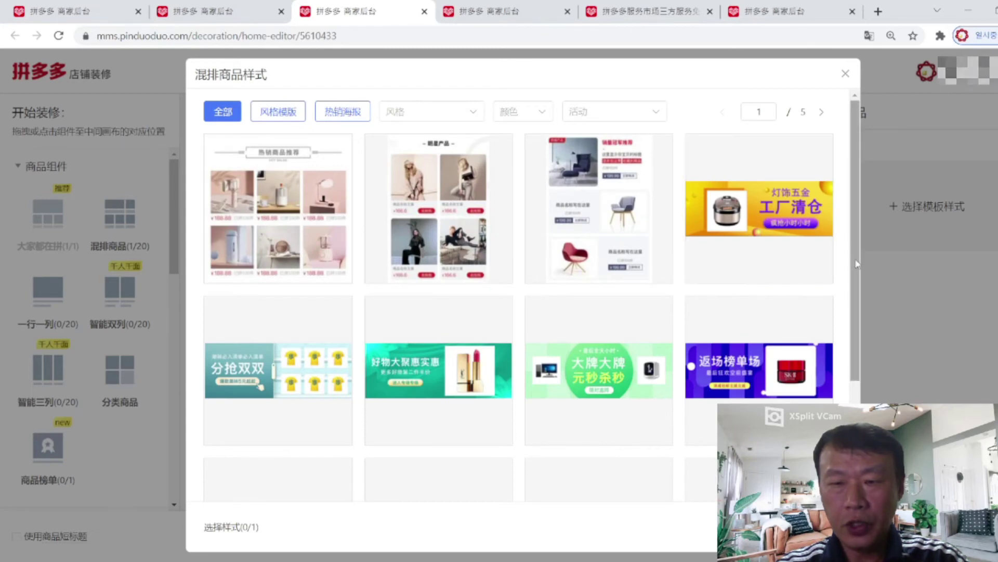
{"action": "mouse_move", "coordinate": [857, 265]}
{"action": "left_mouse_down"}
{"action": "mouse_move", "coordinate": [857, 354]}
{"action": "mouse_move", "coordinate": [858, 272]}
{"action": "left_mouse_up"}
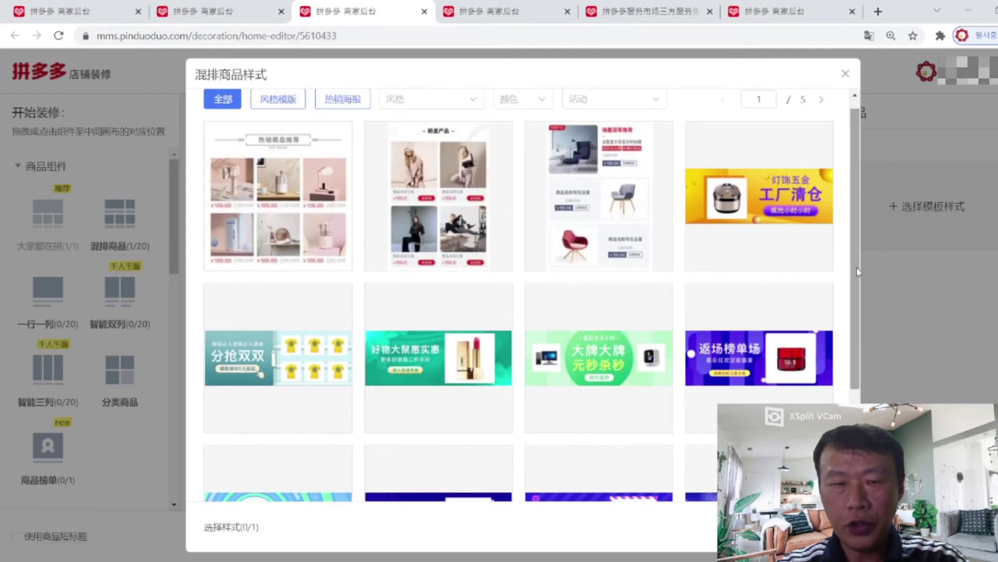
{"action": "left_click", "coordinate": [447, 223]}
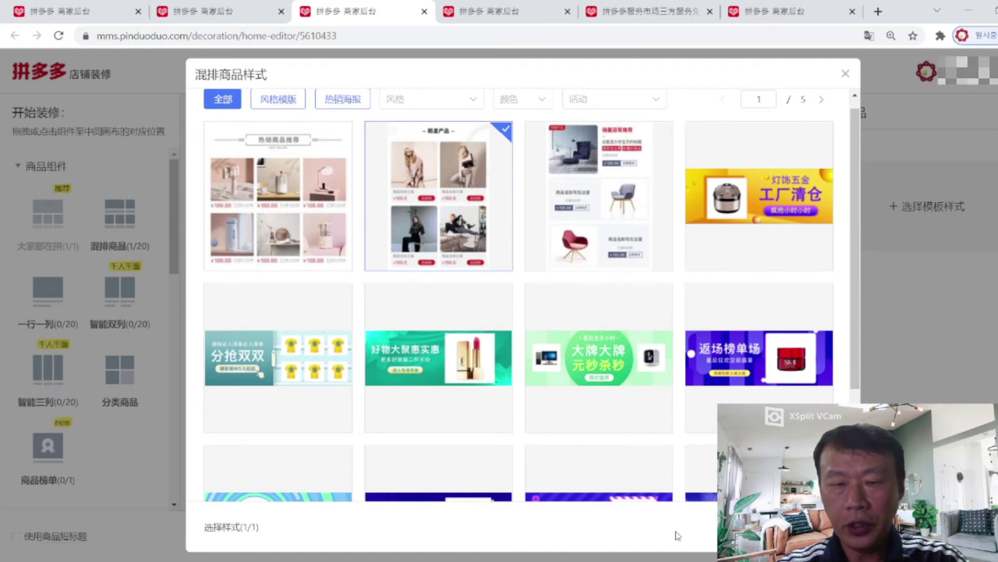
{"action": "left_click", "coordinate": [812, 527]}
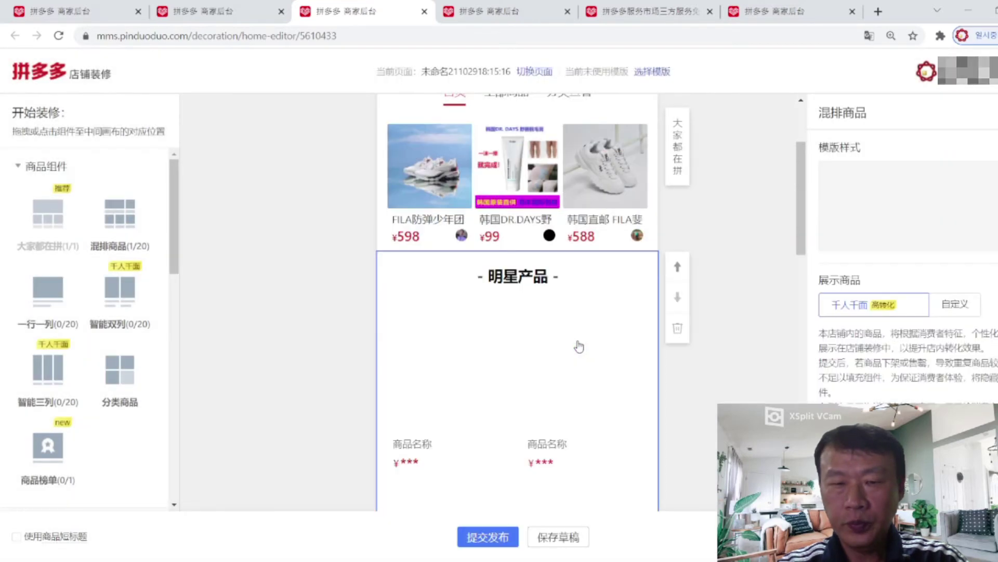
Examine the 明星产品 section's heading and four product cards down to the end of the page content
{"action": "scroll", "coordinate": [533, 360], "scroll_direction": "down", "scroll_amount": 1}
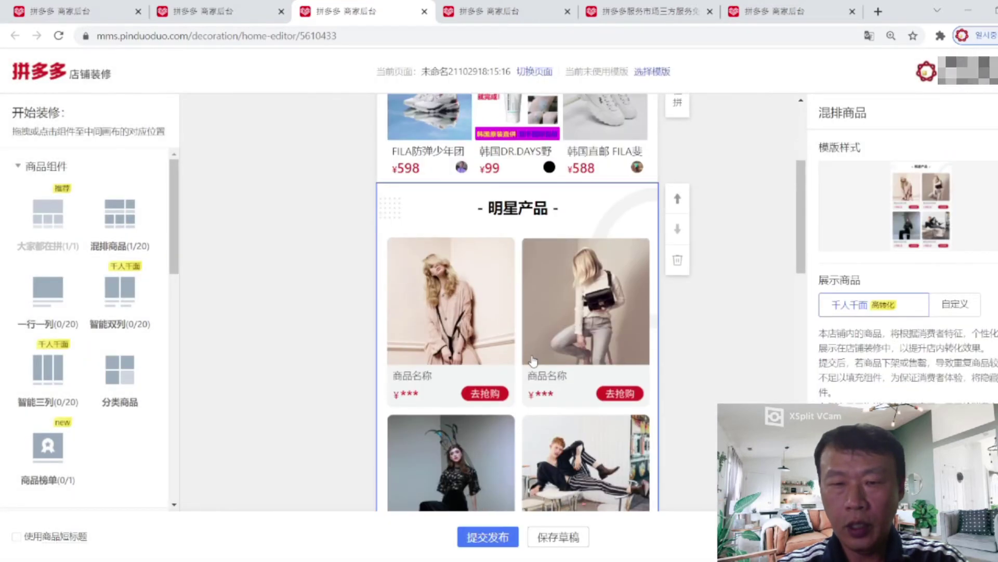
{"action": "scroll", "coordinate": [533, 360], "scroll_direction": "down", "scroll_amount": 2}
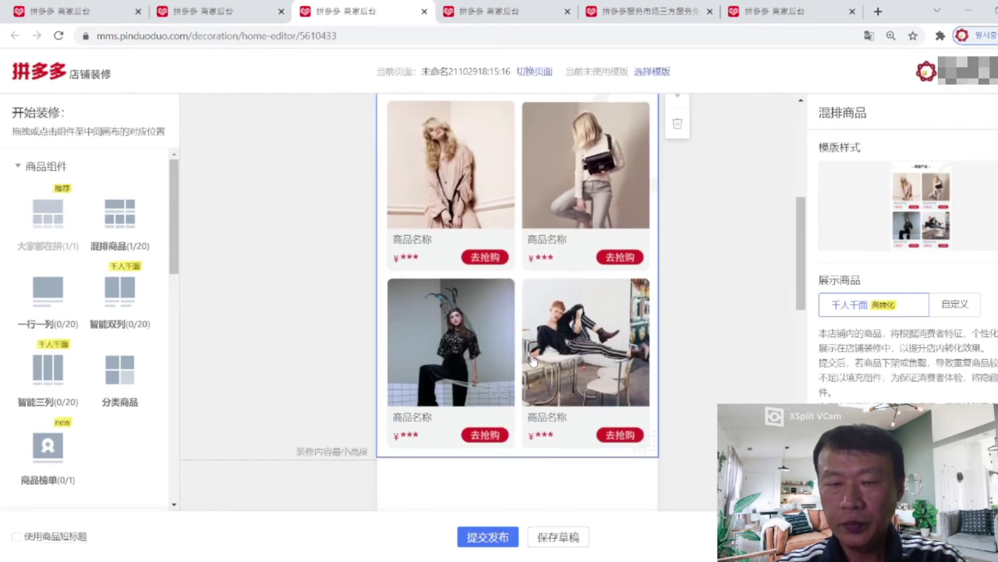
{"action": "scroll", "coordinate": [533, 358], "scroll_direction": "up", "scroll_amount": 3}
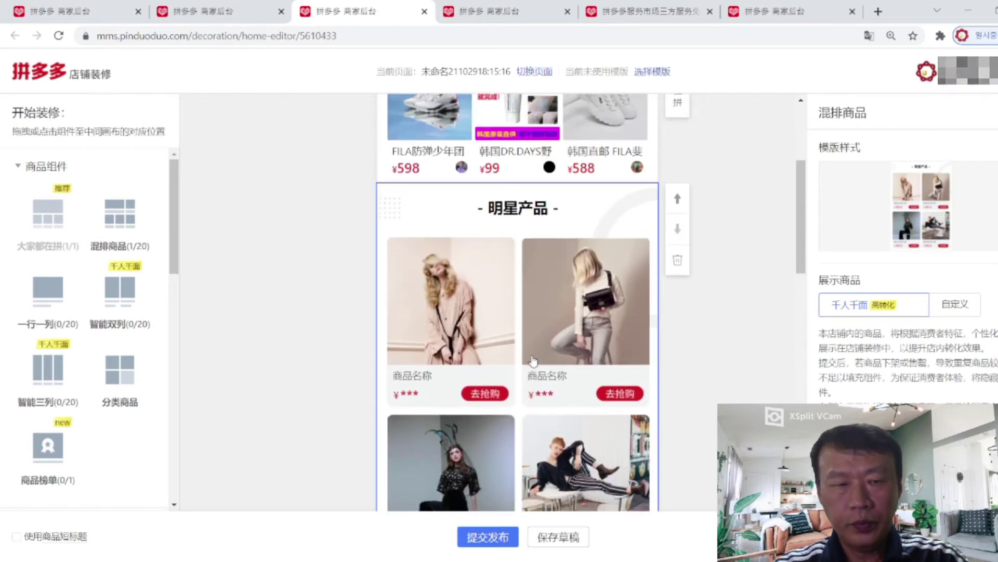
{"action": "scroll", "coordinate": [533, 359], "scroll_direction": "down", "scroll_amount": 1}
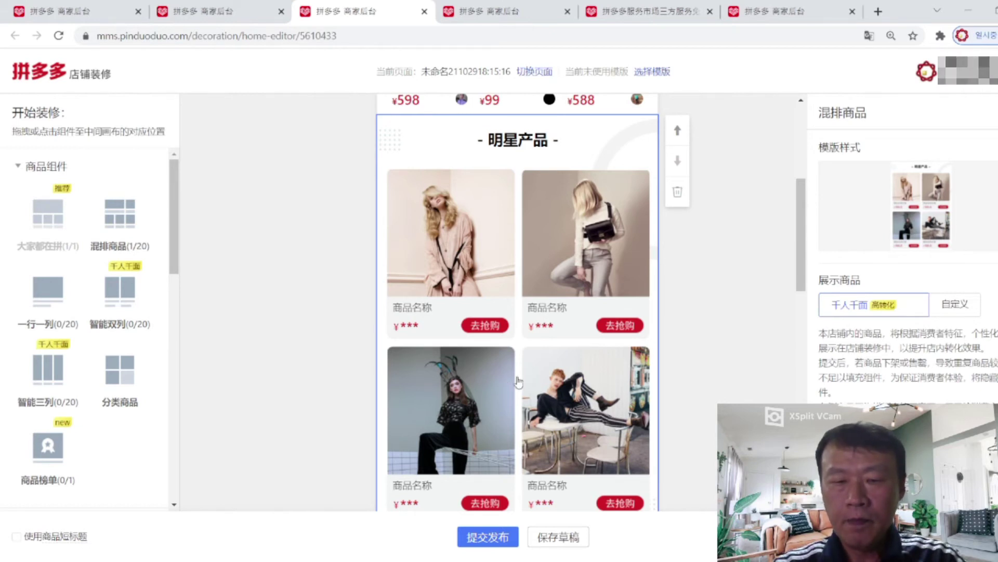
{"action": "scroll", "coordinate": [552, 375], "scroll_direction": "down", "scroll_amount": 1}
{"action": "scroll", "coordinate": [552, 376], "scroll_direction": "down", "scroll_amount": 1}
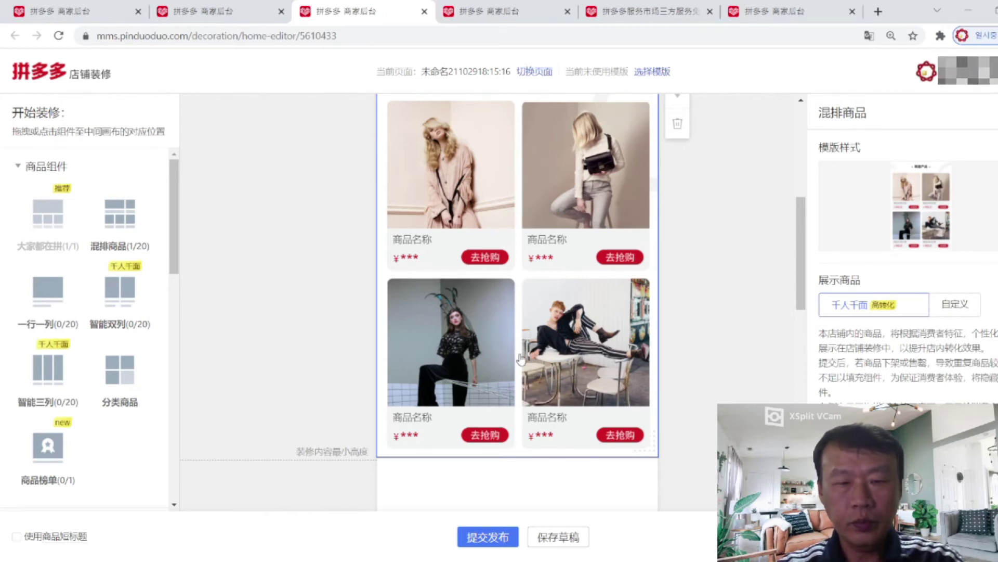
{"action": "scroll", "coordinate": [523, 359], "scroll_direction": "down", "scroll_amount": 3}
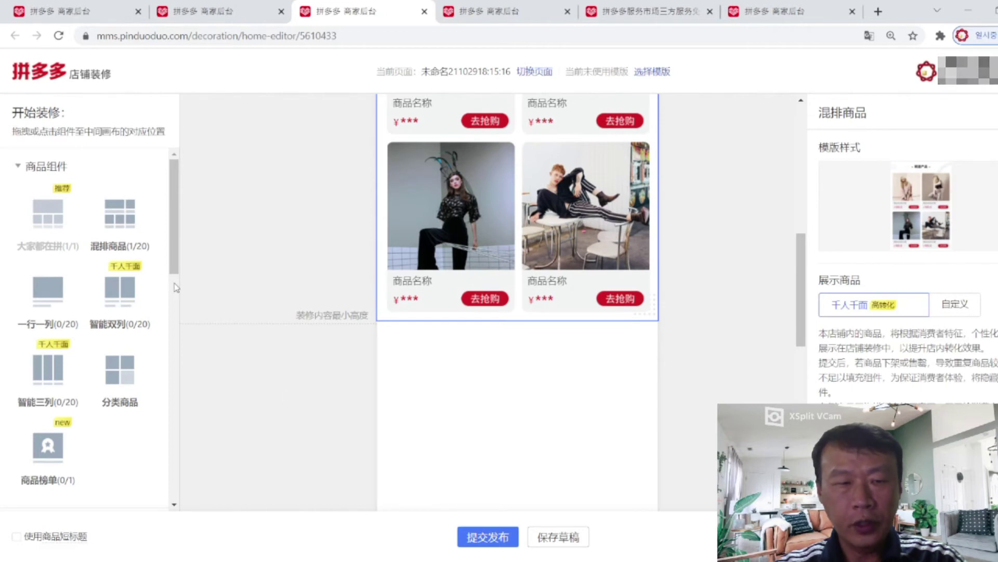
Add 一行一张 image components below the 明星产品 section and fill the upper one with pic_05-副本.jpeg from the 图片空间
{"action": "left_click_drag", "start_coordinate": [174, 268], "coordinate": [174, 374]}
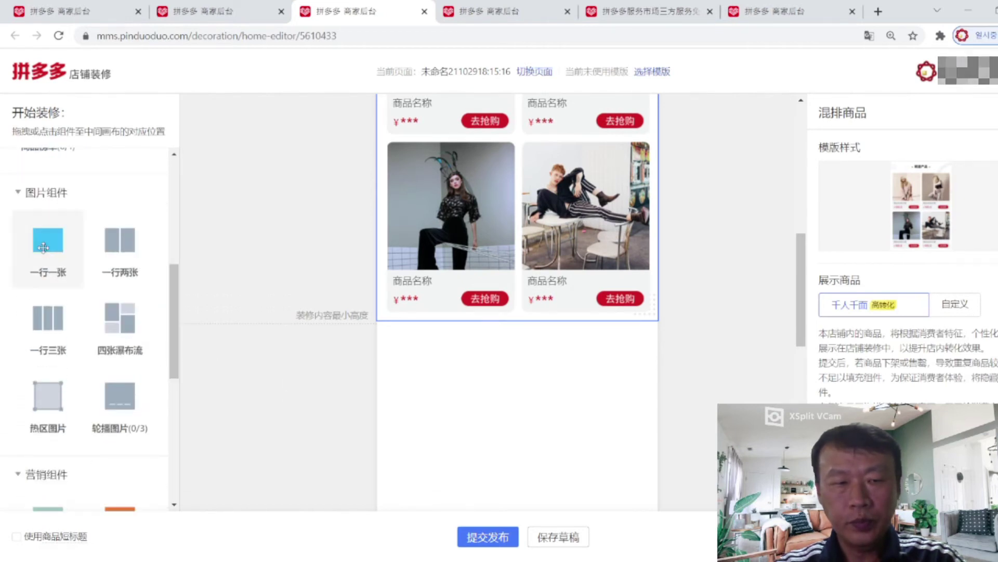
{"action": "left_click_drag", "start_coordinate": [43, 248], "coordinate": [519, 330]}
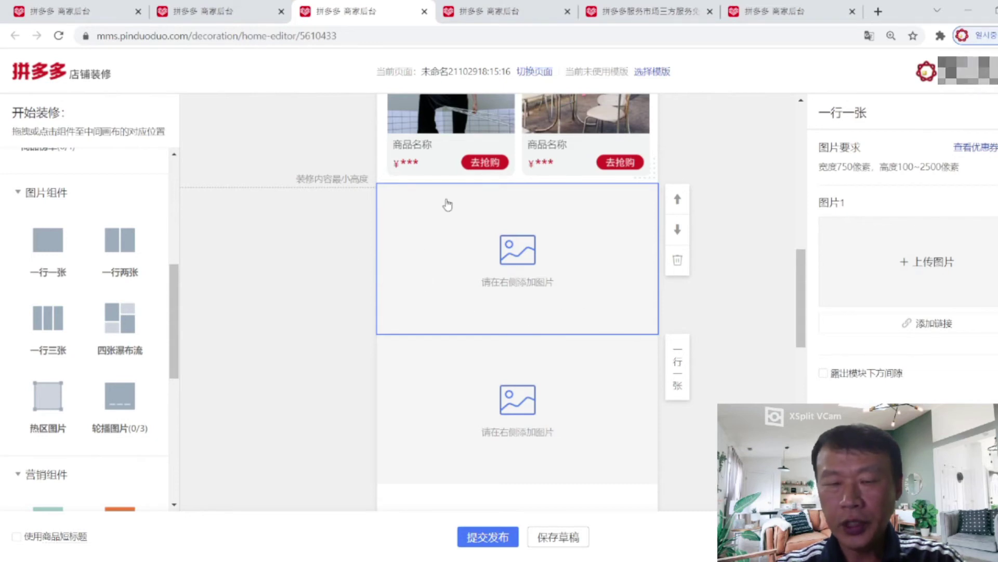
{"action": "left_click", "coordinate": [934, 265]}
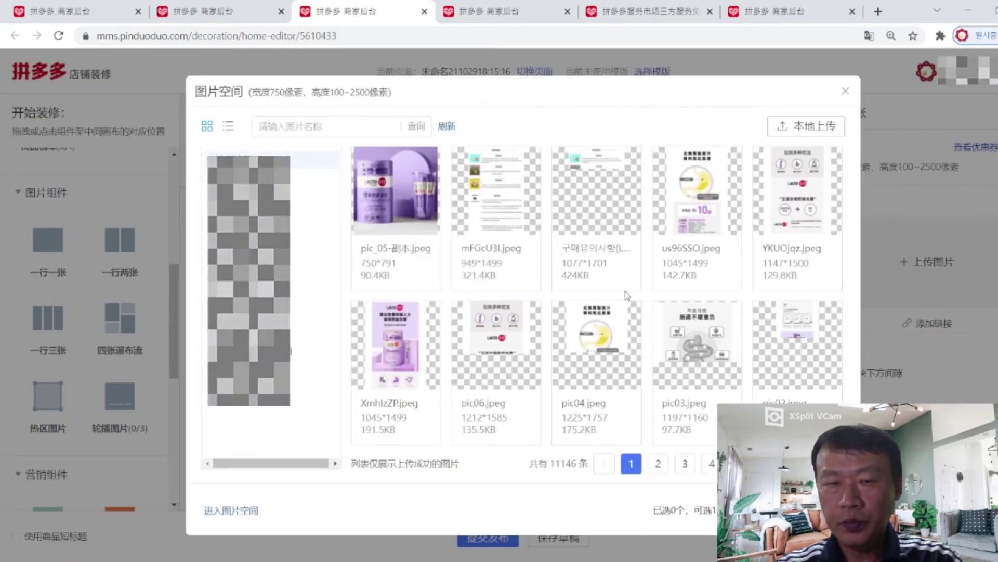
{"action": "left_click", "coordinate": [392, 206]}
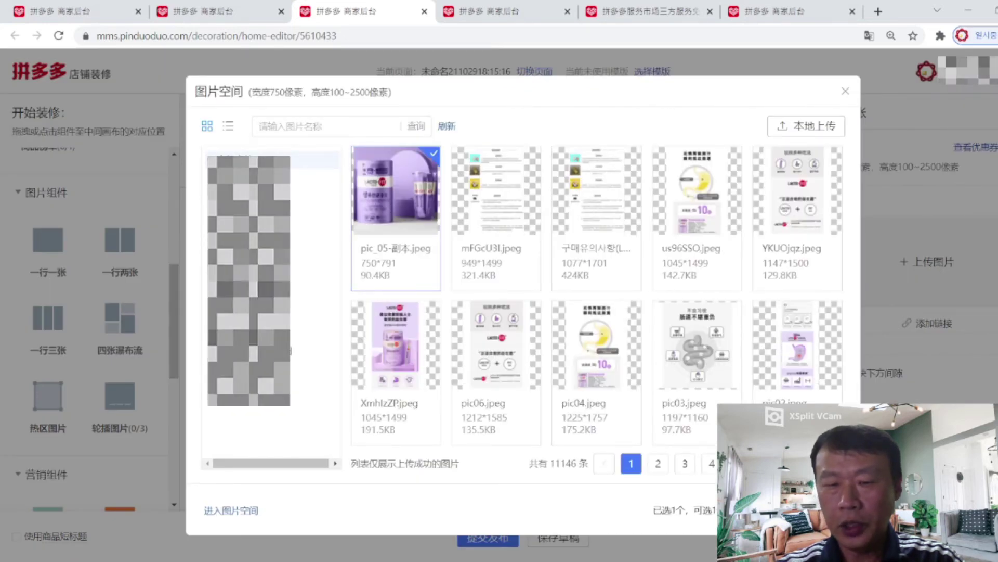
{"action": "left_click", "coordinate": [818, 510]}
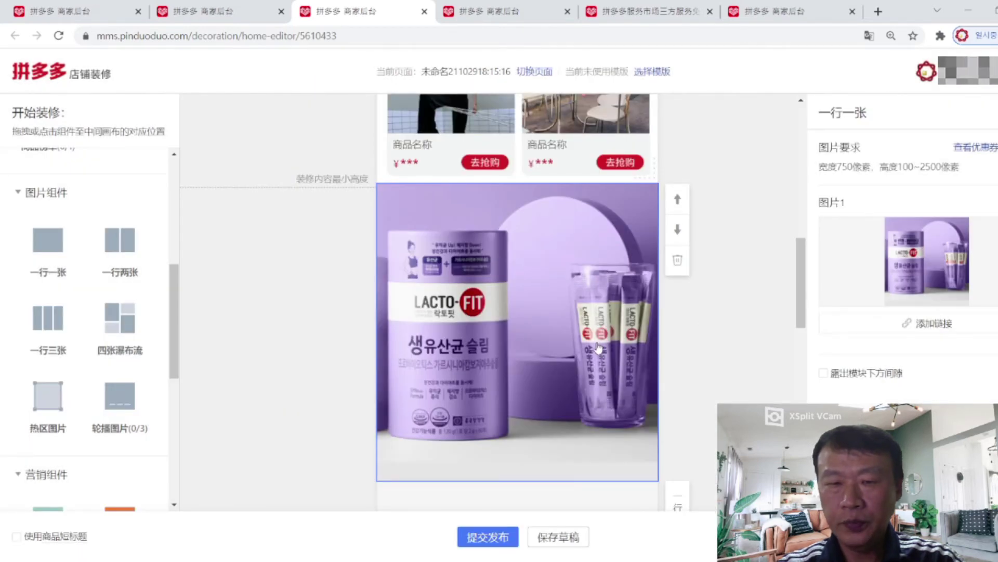
Add the 限时限量 marketing component below the LACTO-FIT image and delete it again
{"action": "scroll", "coordinate": [563, 385], "scroll_direction": "down", "scroll_amount": 3}
{"action": "scroll", "coordinate": [562, 385], "scroll_direction": "down", "scroll_amount": 2}
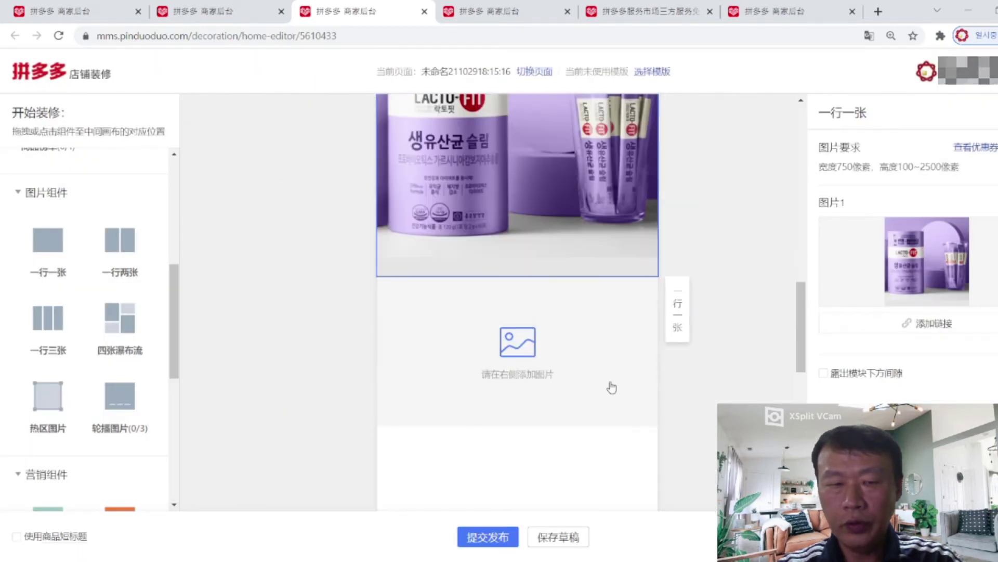
{"action": "scroll", "coordinate": [99, 338], "scroll_direction": "down", "scroll_amount": 4}
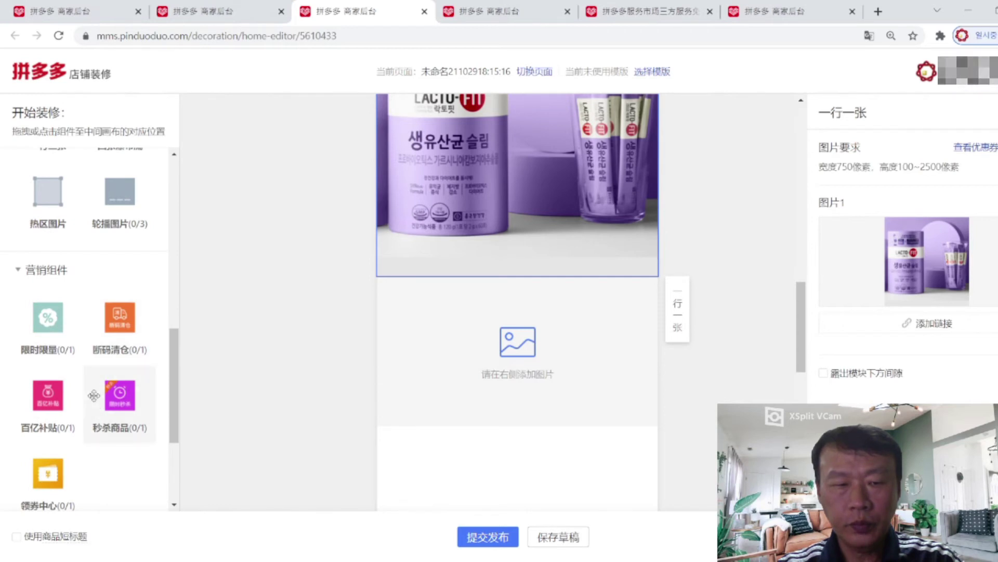
{"action": "scroll", "coordinate": [94, 395], "scroll_direction": "down", "scroll_amount": 1}
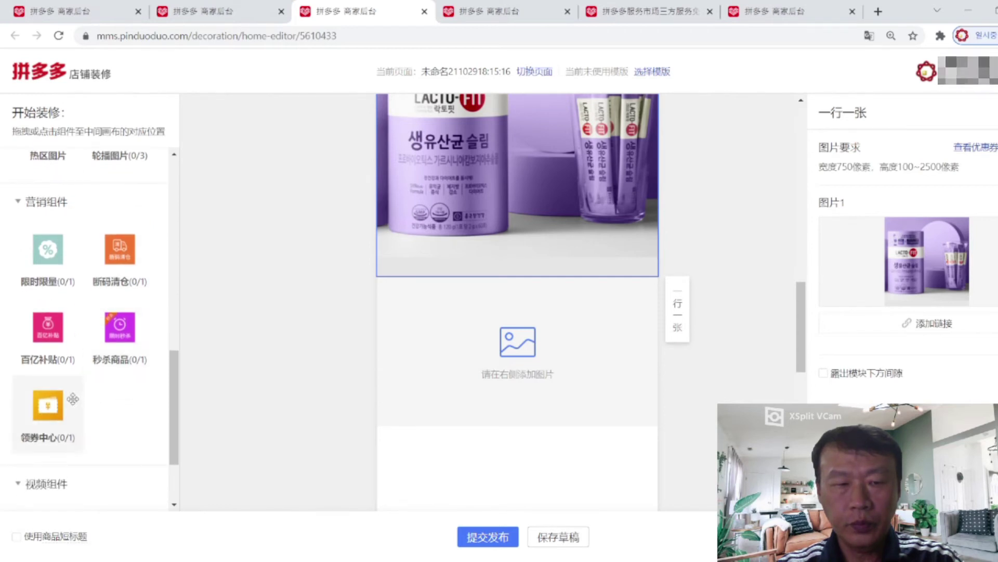
{"action": "left_click", "coordinate": [50, 252]}
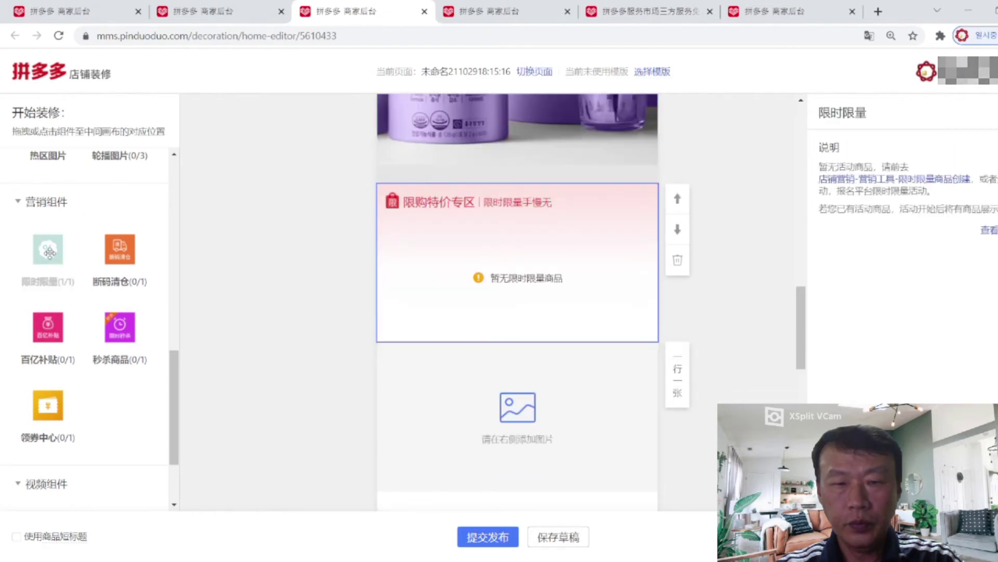
{"action": "left_click", "coordinate": [678, 260]}
{"action": "left_click", "coordinate": [845, 311]}
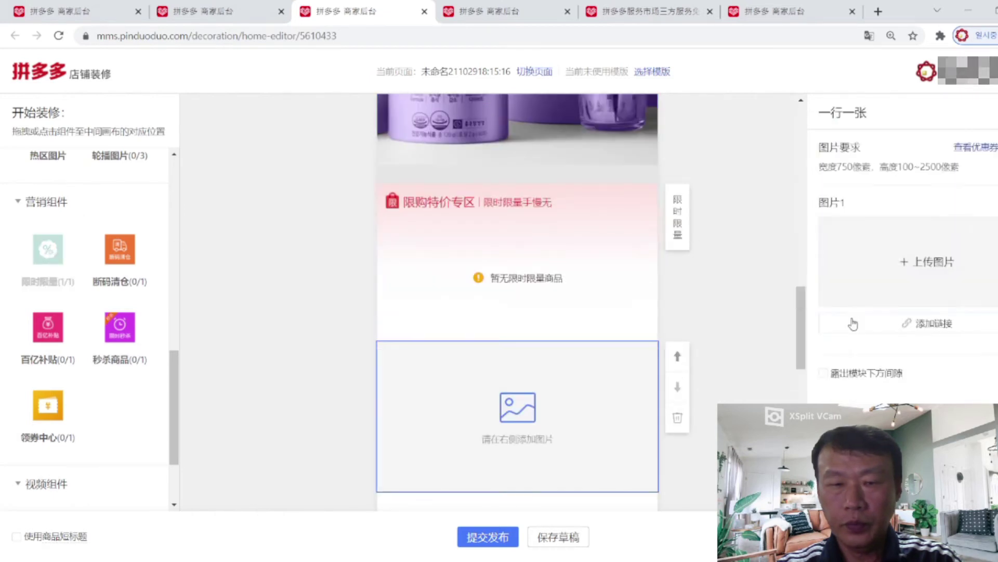
Place a 热区图片 component below the empty 一行一张 image block and return to the start of the page
{"action": "scroll", "coordinate": [109, 419], "scroll_direction": "up", "scroll_amount": 2}
{"action": "scroll", "coordinate": [107, 421], "scroll_direction": "up", "scroll_amount": 2}
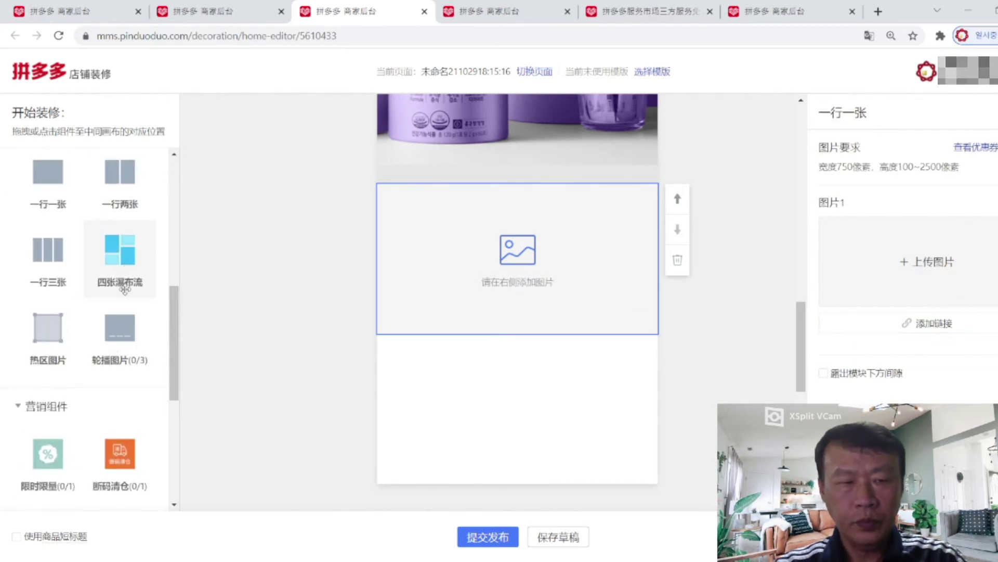
{"action": "left_click_drag", "start_coordinate": [51, 330], "coordinate": [517, 408]}
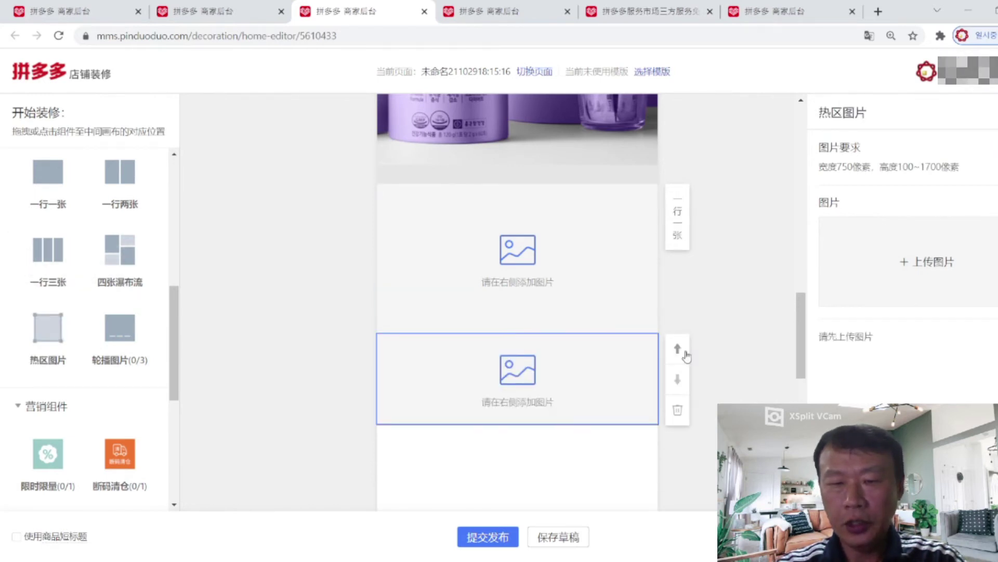
{"action": "left_click_drag", "start_coordinate": [802, 352], "coordinate": [804, 148]}
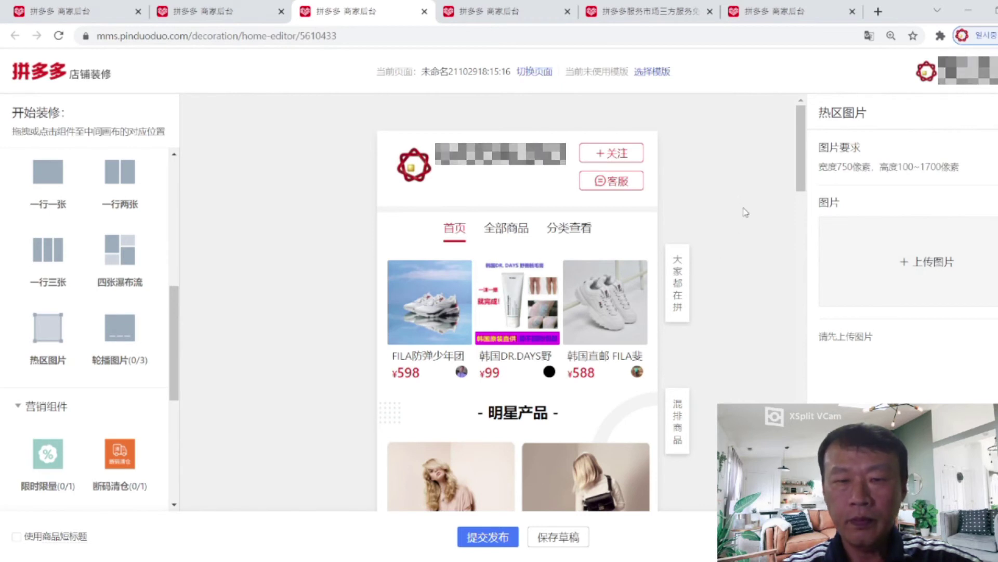
Go back through the open 店铺装修 and Double 11 template pages to the 威嘉科技-节日大促户外野营登山装备鞋服包 detail page
{"action": "left_click", "coordinate": [228, 17]}
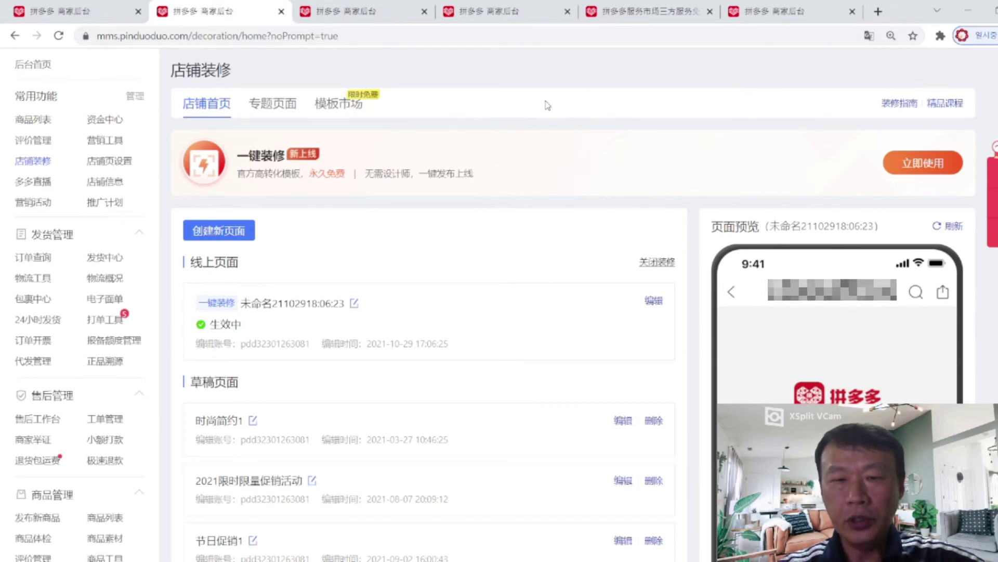
{"action": "left_click", "coordinate": [650, 16]}
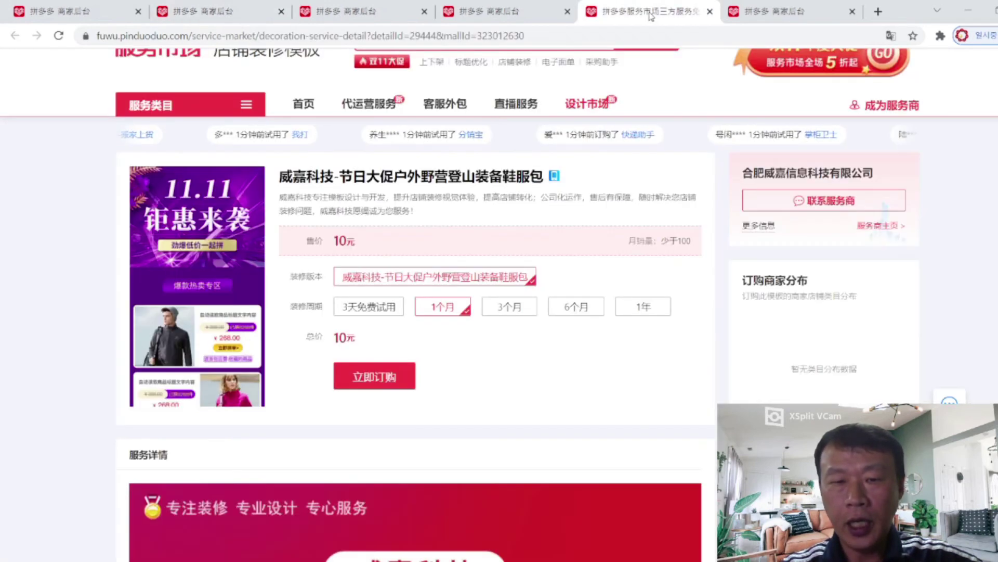
{"action": "left_click", "coordinate": [763, 19]}
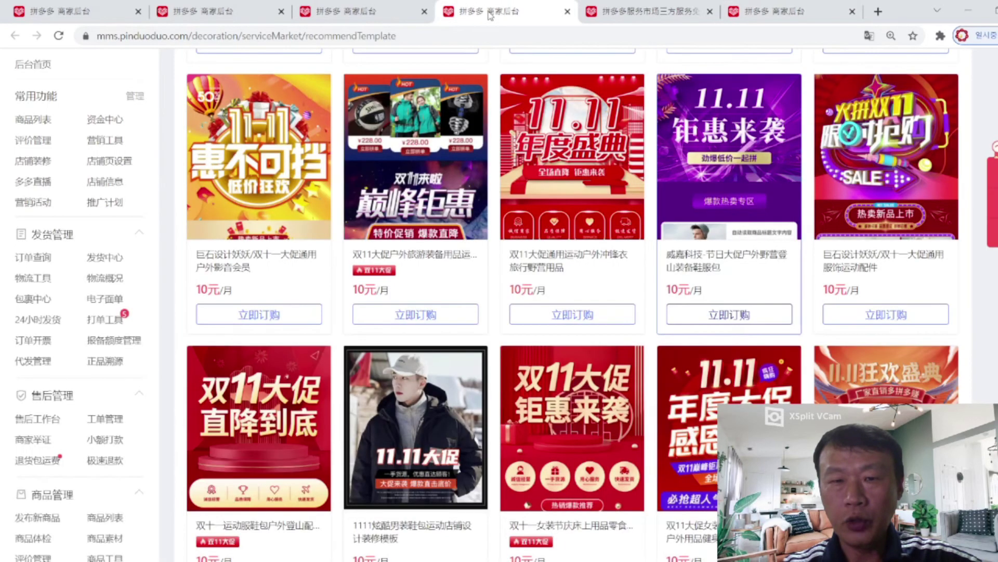
{"action": "left_click", "coordinate": [488, 16]}
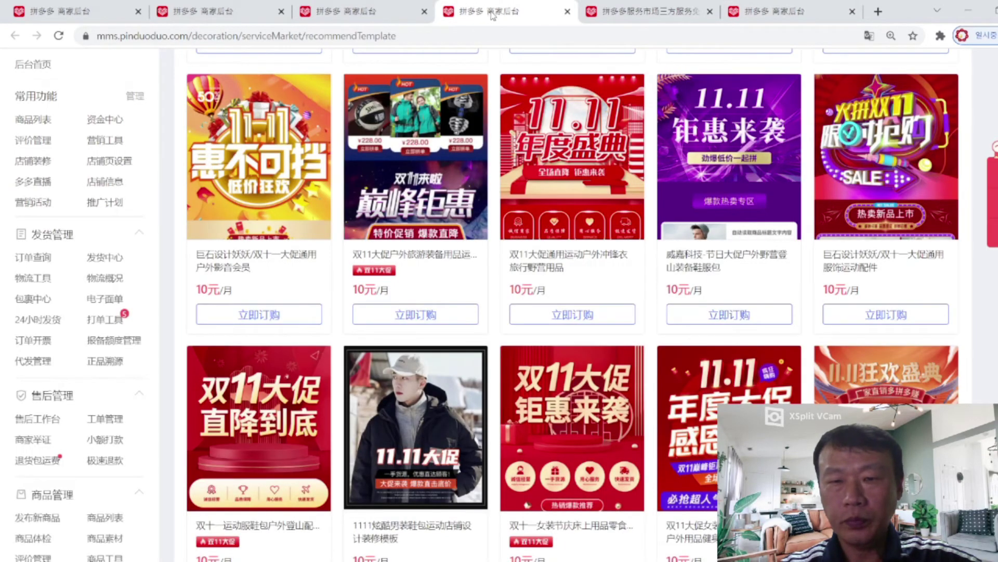
{"action": "left_click", "coordinate": [636, 12]}
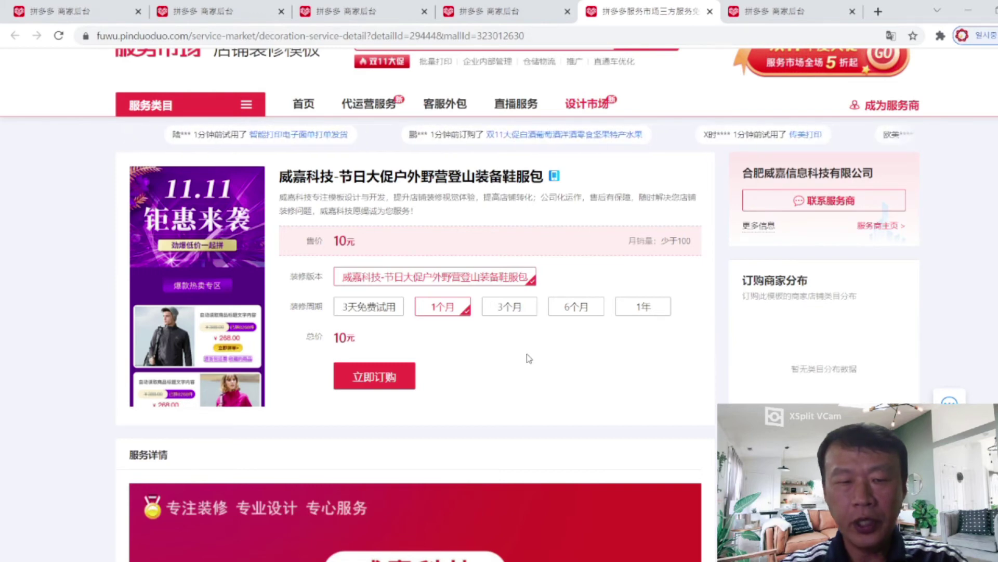
Order the 威嘉科技 template for 1个月 and submit the order with 微信支付 as the payment method
{"action": "scroll", "coordinate": [483, 234], "scroll_direction": "down", "scroll_amount": 3}
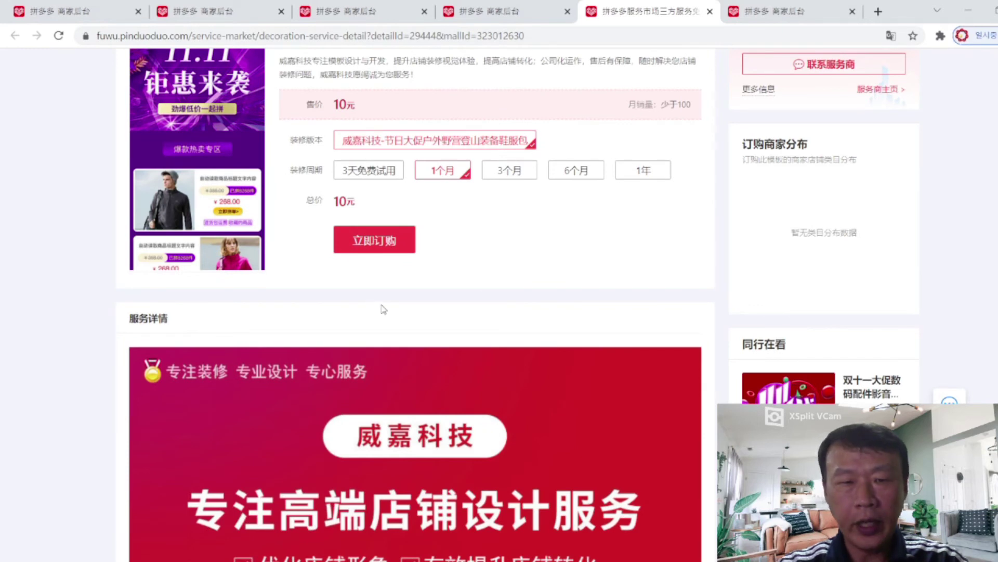
{"action": "left_click", "coordinate": [372, 240]}
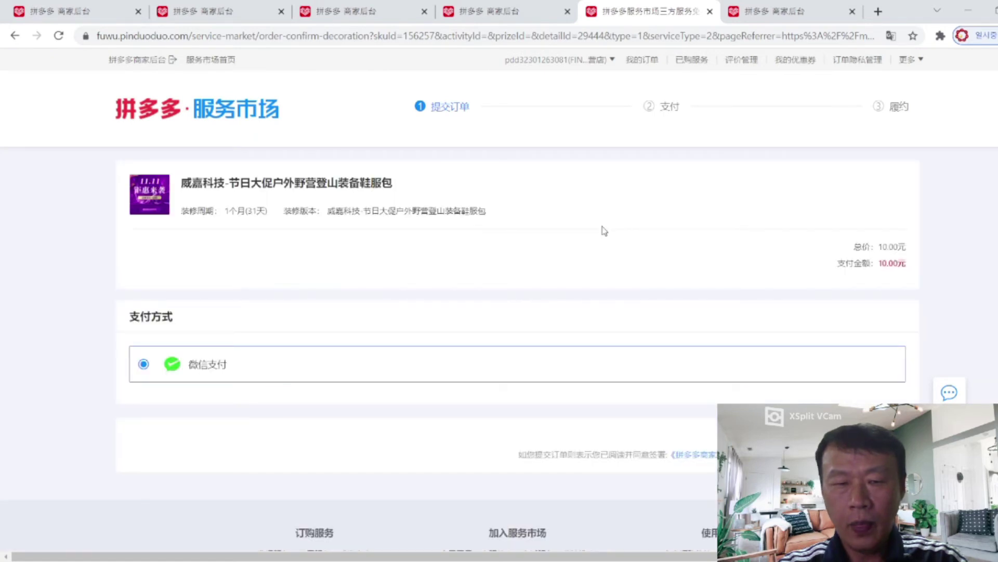
{"action": "scroll", "coordinate": [604, 231], "scroll_direction": "down", "scroll_amount": 1}
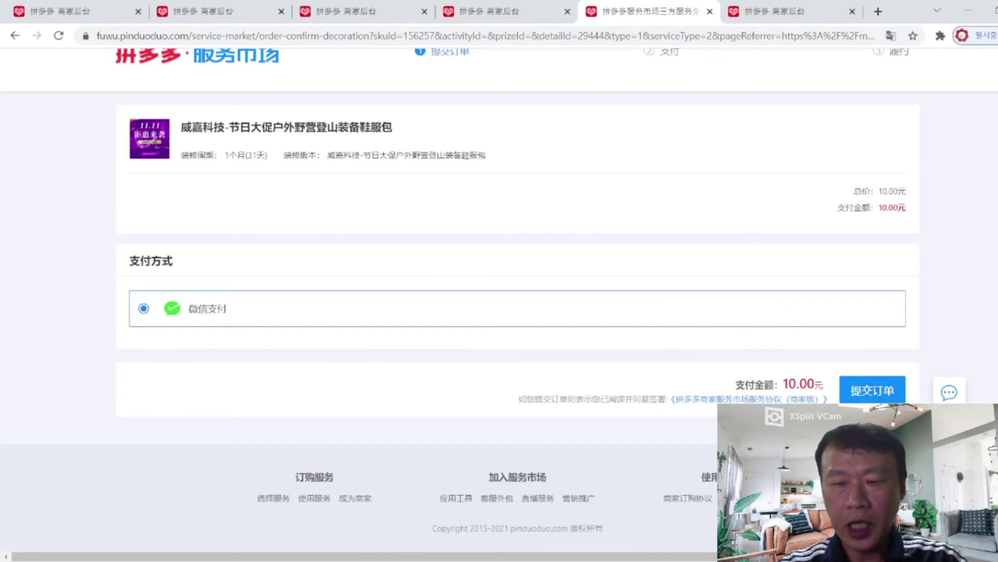
{"action": "left_click", "coordinate": [866, 397]}
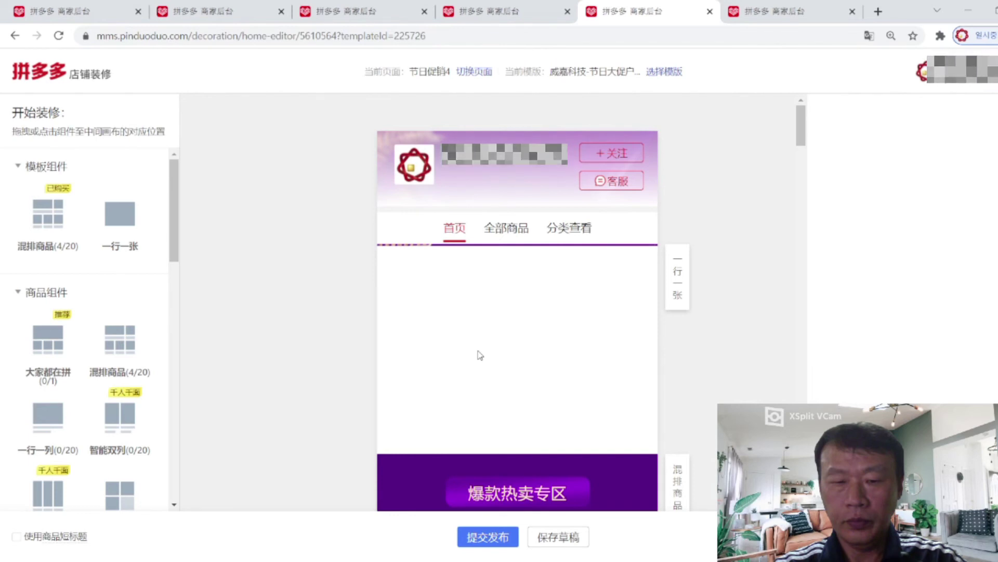
Select the 爆款热卖专区 mixed-product block below the banner and examine its product layout down to the 镇店之宝专区 section
{"action": "scroll", "coordinate": [537, 333], "scroll_direction": "down", "scroll_amount": 4}
{"action": "left_click", "coordinate": [537, 333]}
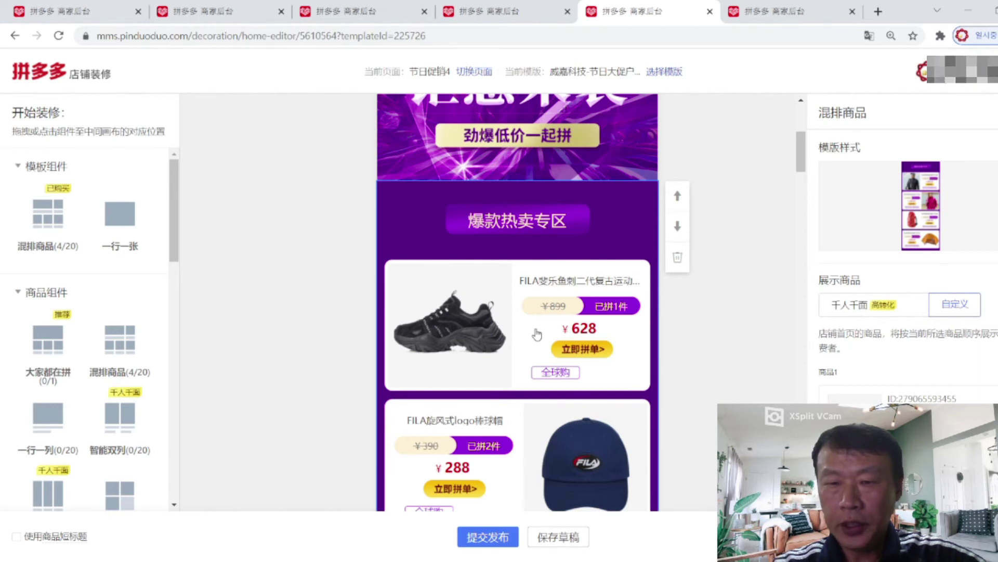
{"action": "scroll", "coordinate": [537, 334], "scroll_direction": "down", "scroll_amount": 1}
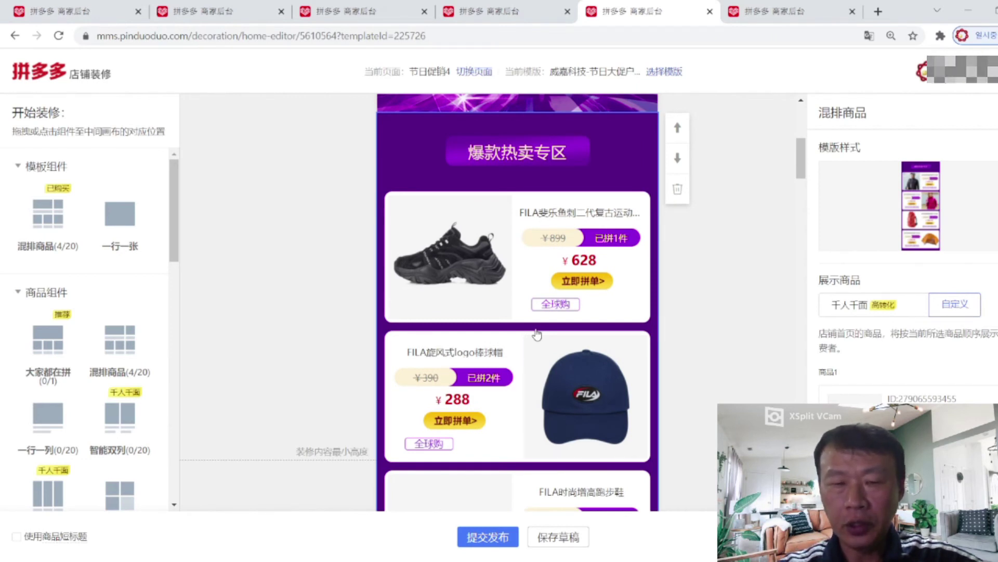
{"action": "scroll", "coordinate": [537, 334], "scroll_direction": "down", "scroll_amount": 3}
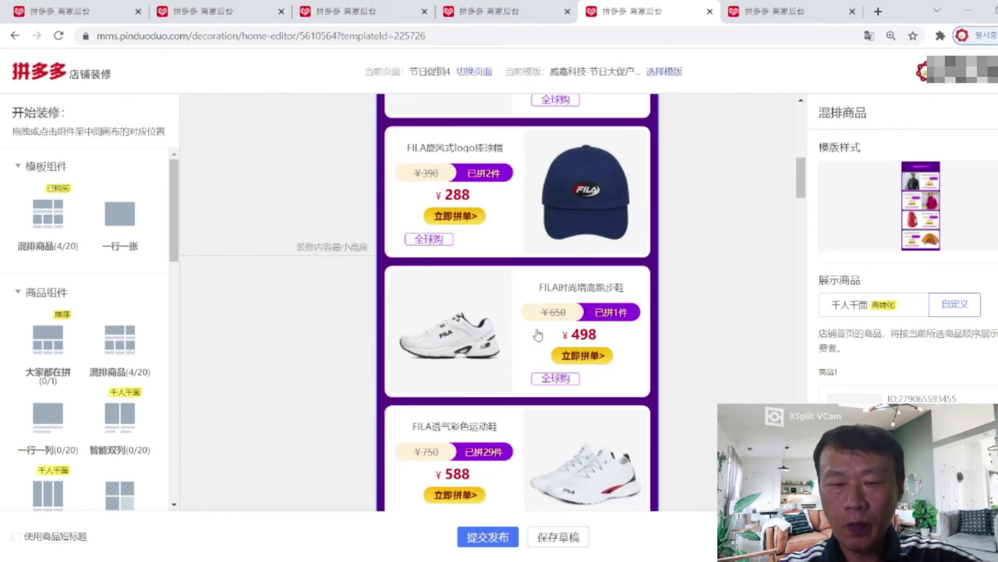
{"action": "scroll", "coordinate": [537, 335], "scroll_direction": "down", "scroll_amount": 4}
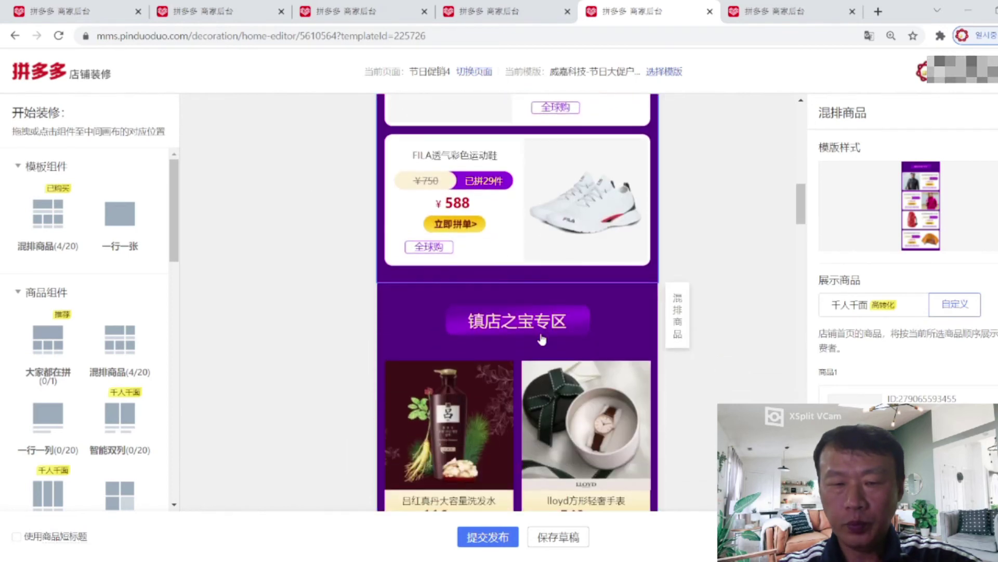
{"action": "scroll", "coordinate": [541, 339], "scroll_direction": "down", "scroll_amount": 2}
{"action": "scroll", "coordinate": [542, 339], "scroll_direction": "up", "scroll_amount": 1}
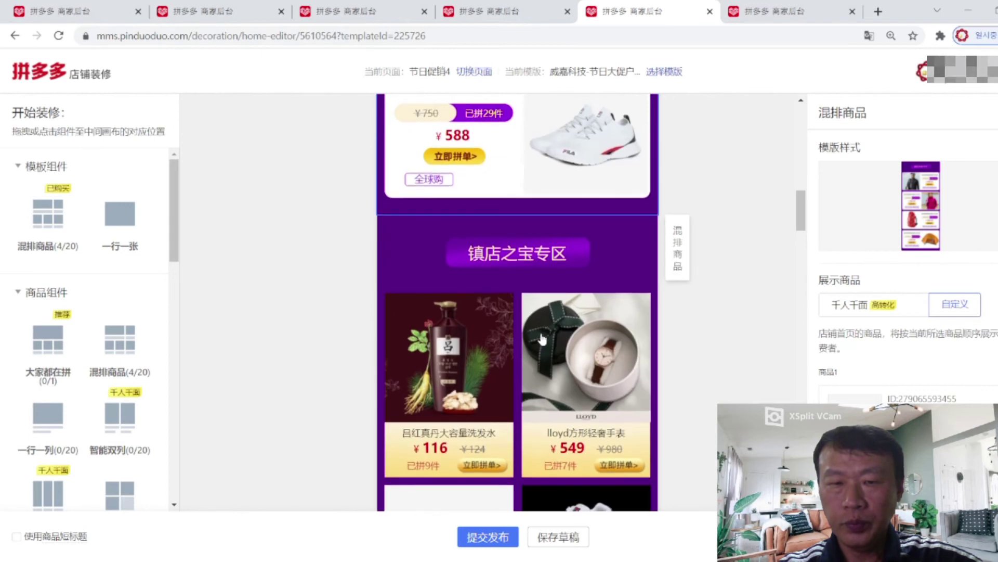
{"action": "scroll", "coordinate": [542, 339], "scroll_direction": "up", "scroll_amount": 7}
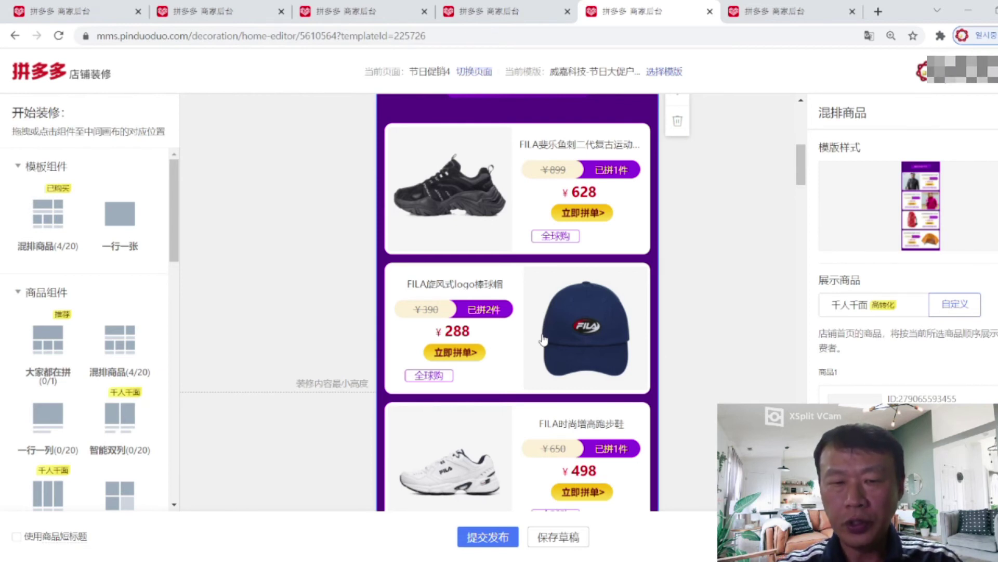
{"action": "scroll", "coordinate": [545, 324], "scroll_direction": "down", "scroll_amount": 4}
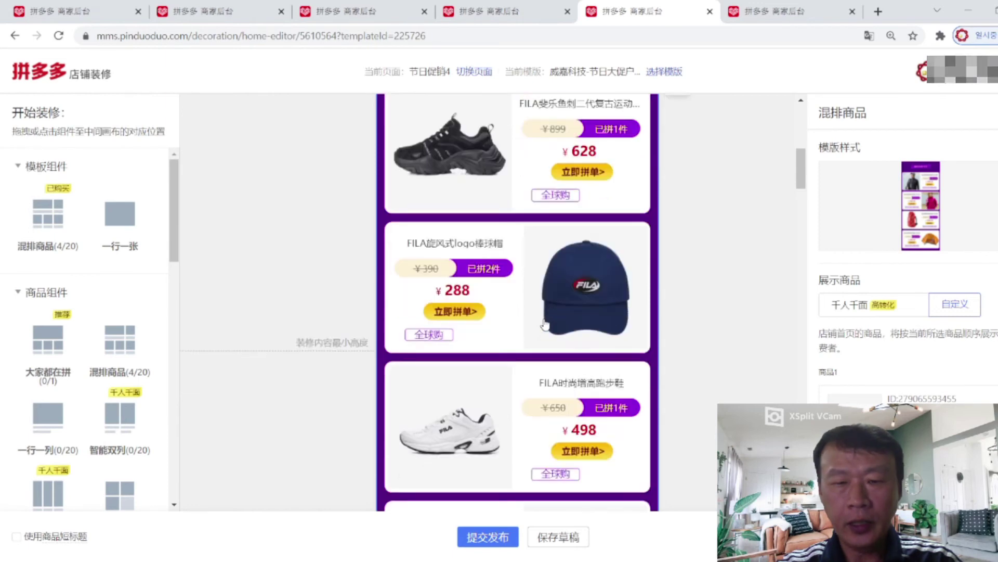
{"action": "scroll", "coordinate": [545, 324], "scroll_direction": "down", "scroll_amount": 6}
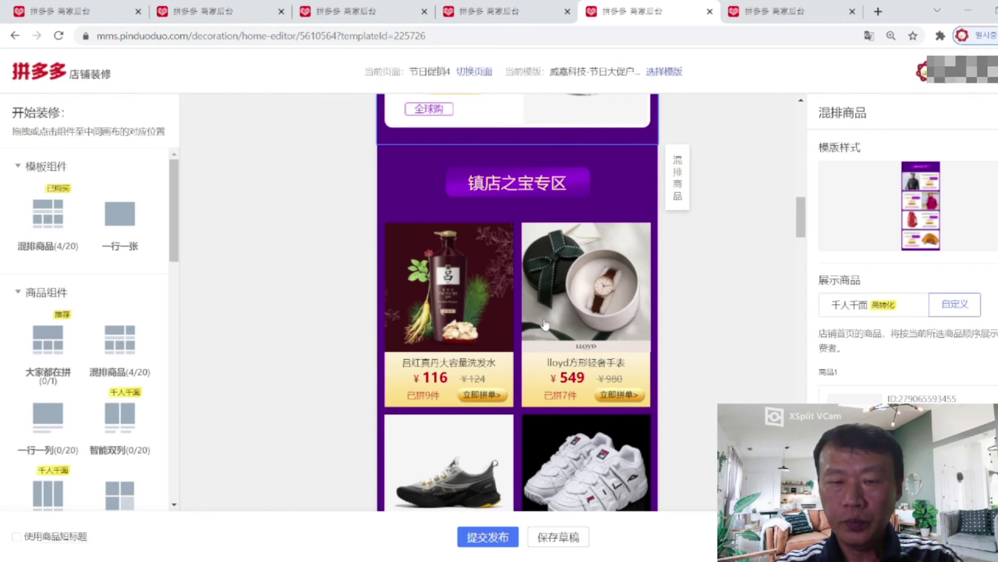
Select the 镇店之宝专区 and 人气热卖专区 blocks in turn and examine their layouts and displayed products
{"action": "left_click", "coordinate": [533, 197]}
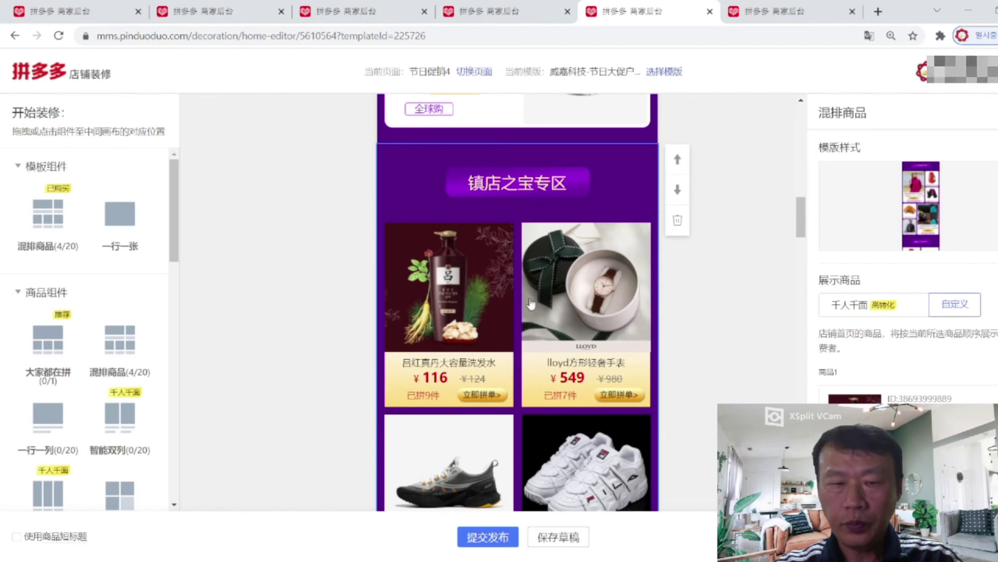
{"action": "scroll", "coordinate": [530, 308], "scroll_direction": "down", "scroll_amount": 3}
{"action": "scroll", "coordinate": [531, 309], "scroll_direction": "down", "scroll_amount": 7}
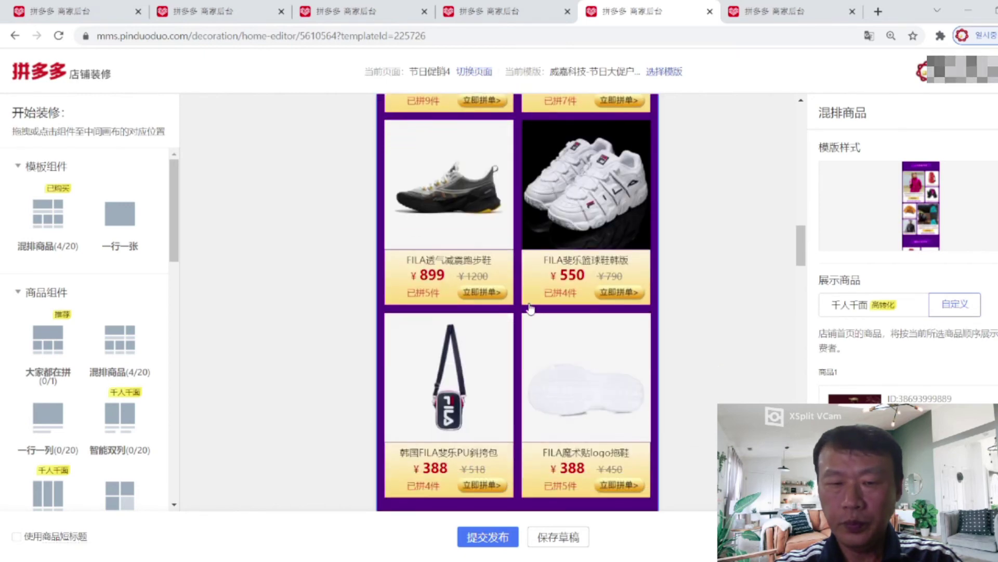
{"action": "scroll", "coordinate": [530, 308], "scroll_direction": "down", "scroll_amount": 4}
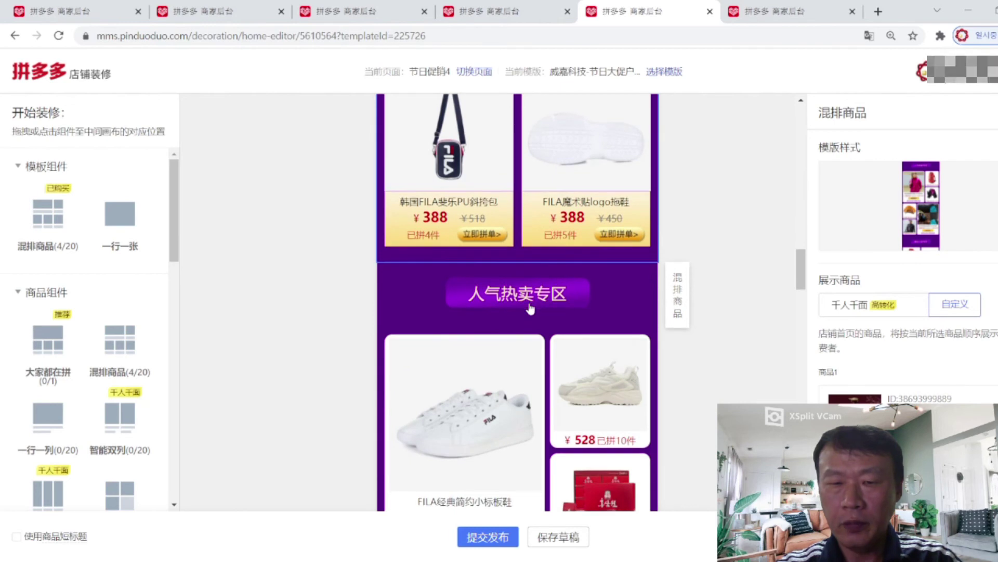
{"action": "left_click", "coordinate": [531, 309]}
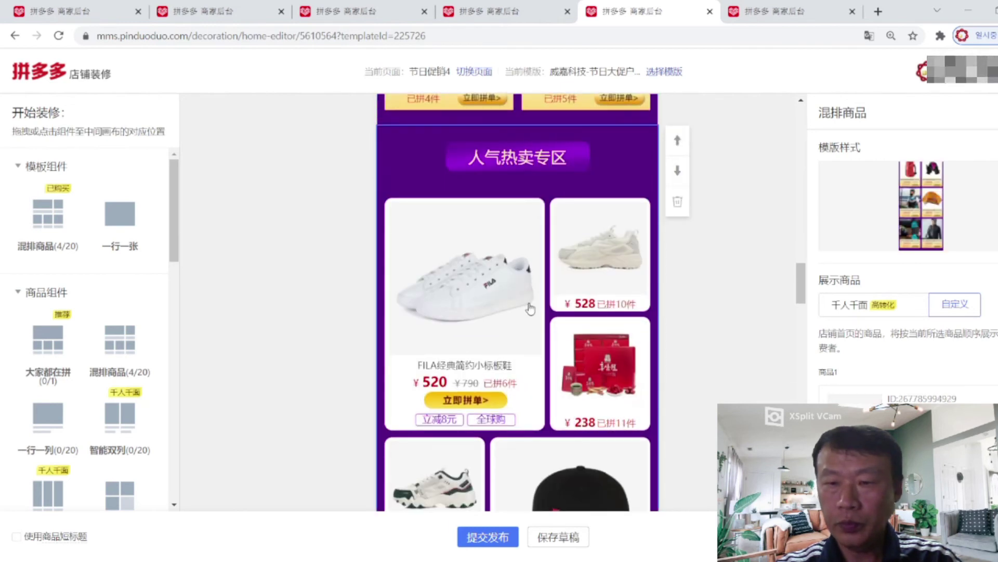
{"action": "scroll", "coordinate": [921, 377], "scroll_direction": "down", "scroll_amount": 3}
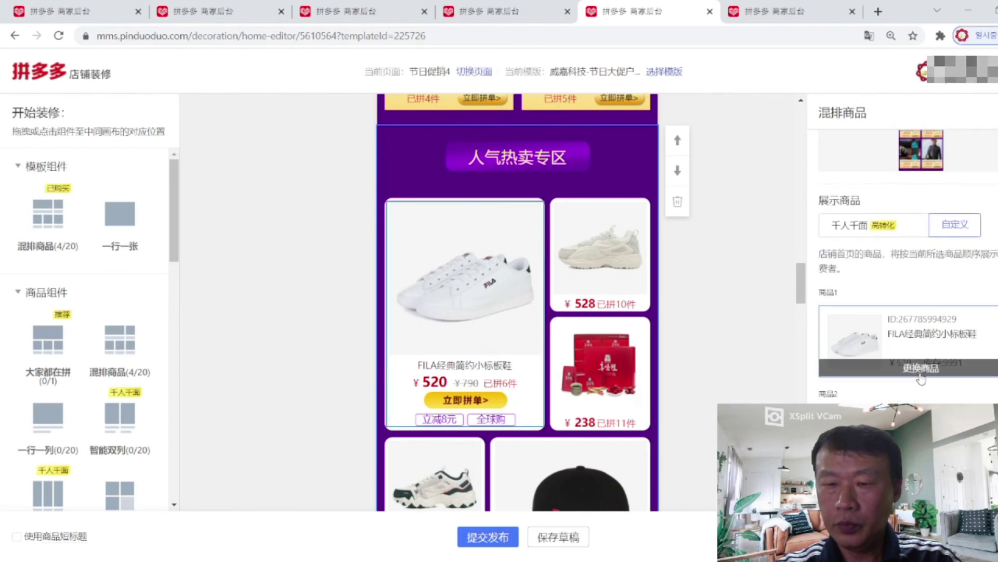
Return to the 爆款热卖专区 block, select it and review its list of displayed products
{"action": "scroll", "coordinate": [585, 344], "scroll_direction": "up", "scroll_amount": 3}
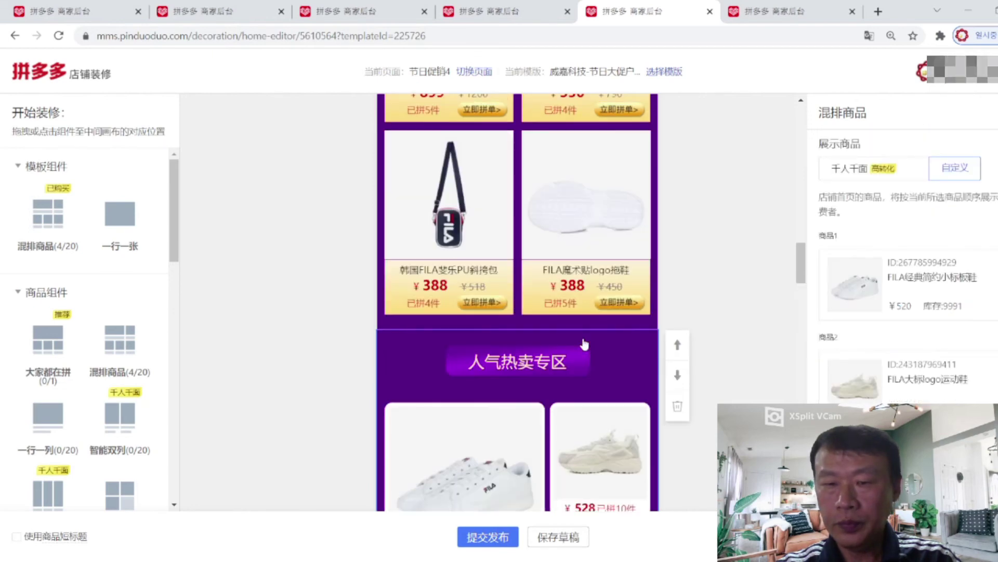
{"action": "scroll", "coordinate": [584, 344], "scroll_direction": "up", "scroll_amount": 5}
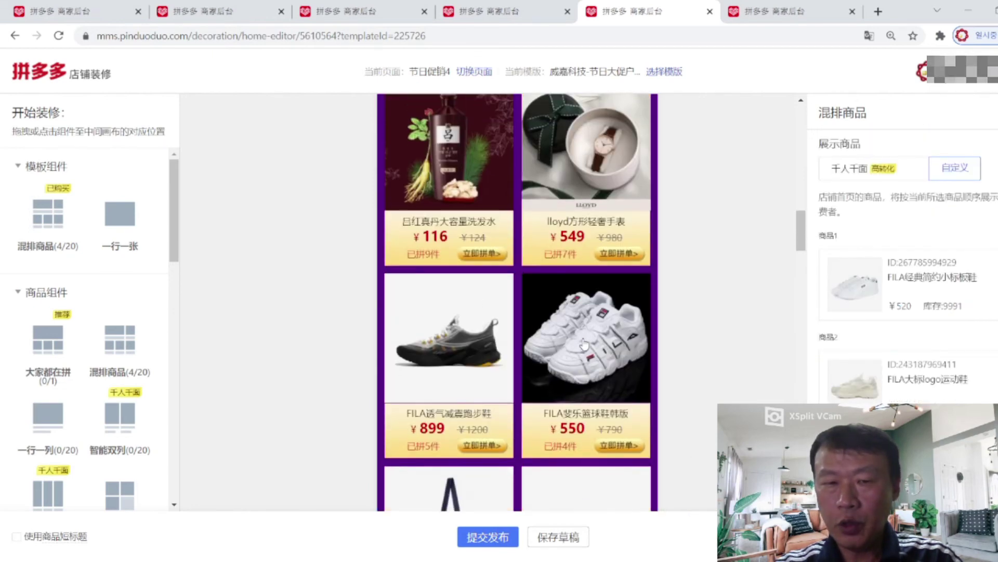
{"action": "scroll", "coordinate": [584, 344], "scroll_direction": "up", "scroll_amount": 10}
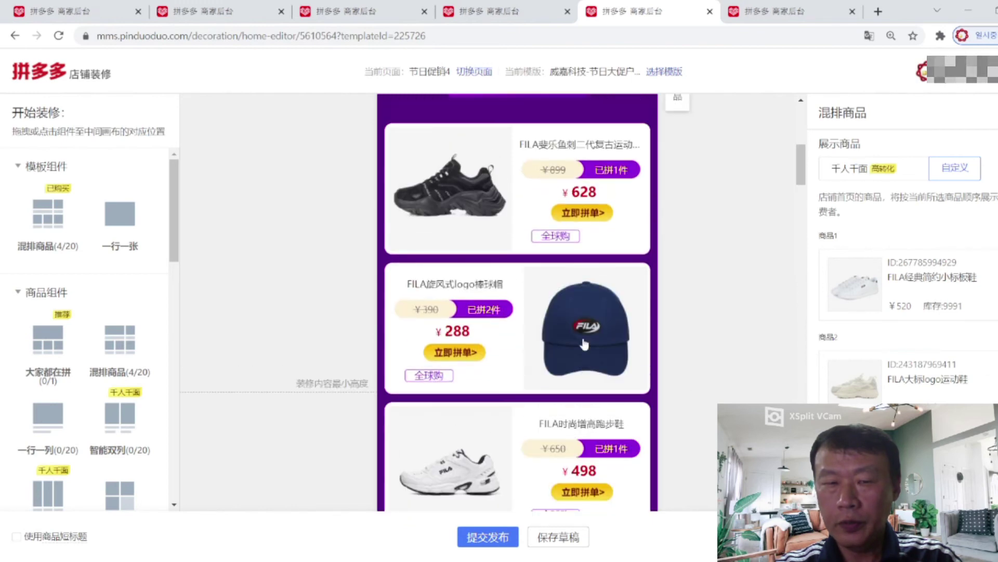
{"action": "scroll", "coordinate": [585, 344], "scroll_direction": "up", "scroll_amount": 2}
{"action": "left_click", "coordinate": [584, 344]}
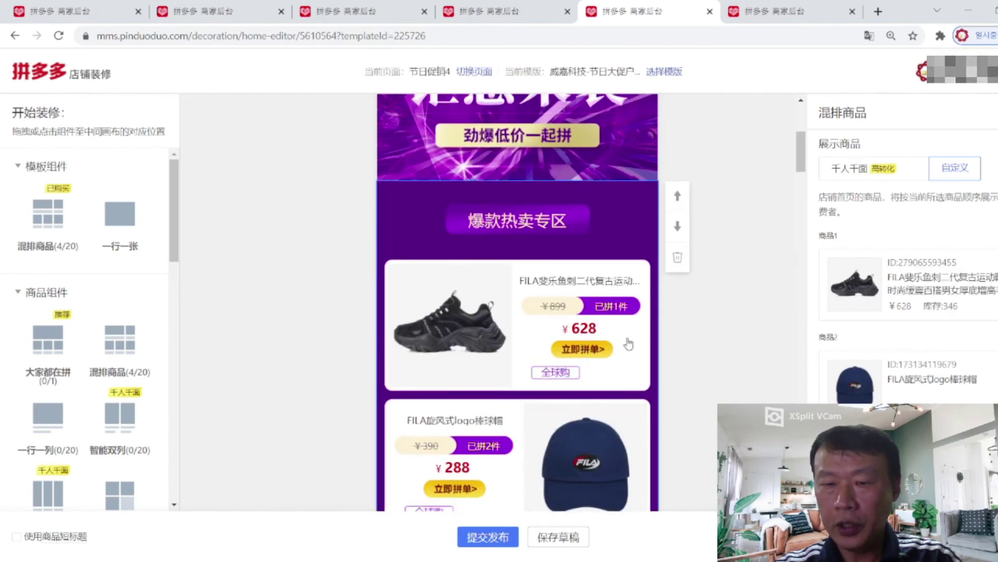
{"action": "scroll", "coordinate": [945, 345], "scroll_direction": "down", "scroll_amount": 4}
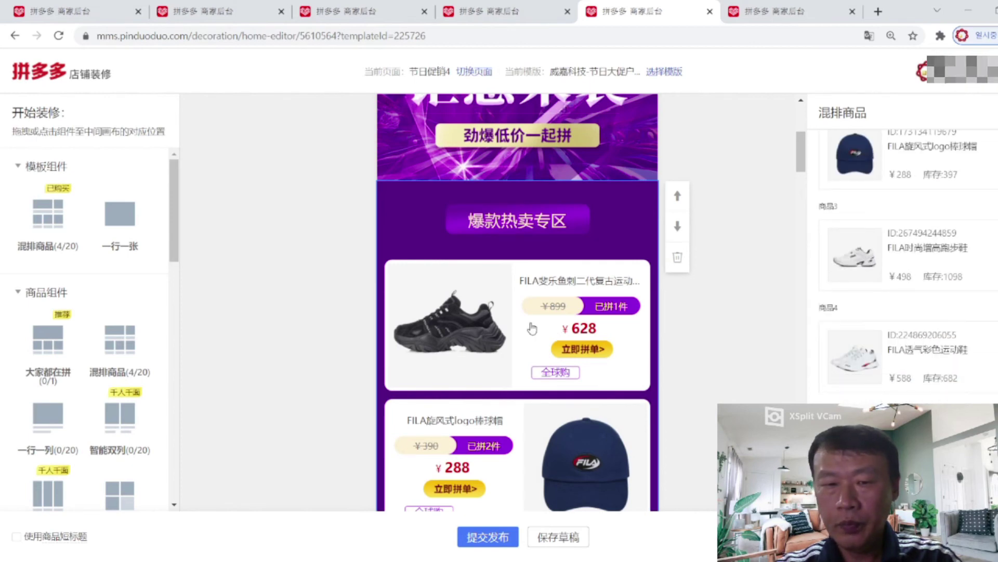
Replace 商品1 in the 镇店之宝专区 block with the ¥198 韩国钟根堂LACTO-FIT product, using its recommended image
{"action": "scroll", "coordinate": [532, 327], "scroll_direction": "down", "scroll_amount": 3}
{"action": "scroll", "coordinate": [532, 328], "scroll_direction": "down", "scroll_amount": 8}
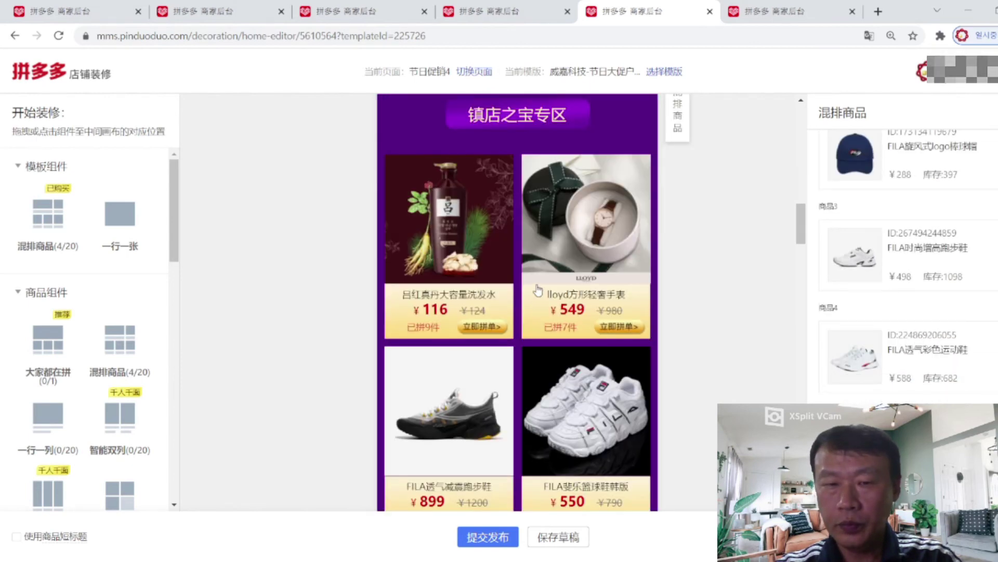
{"action": "left_click", "coordinate": [538, 289]}
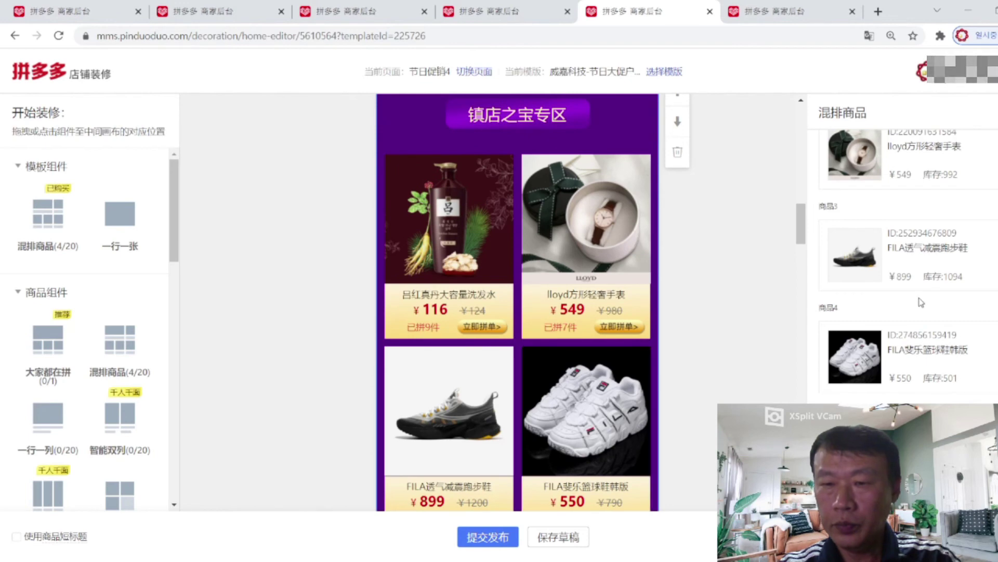
{"action": "scroll", "coordinate": [920, 301], "scroll_direction": "up", "scroll_amount": 2}
{"action": "scroll", "coordinate": [921, 302], "scroll_direction": "up", "scroll_amount": 2}
{"action": "scroll", "coordinate": [920, 301], "scroll_direction": "down", "scroll_amount": 3}
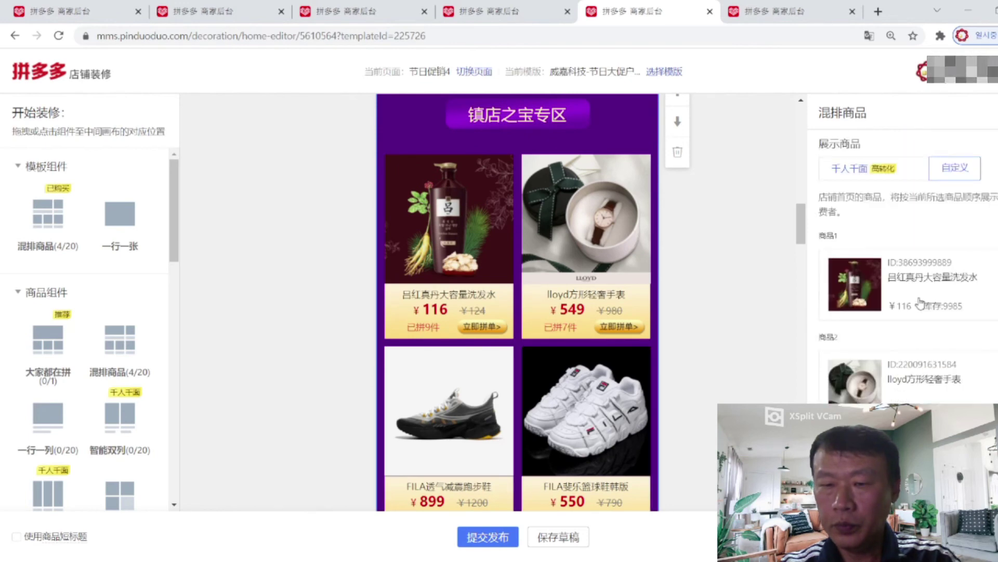
{"action": "left_click", "coordinate": [921, 309]}
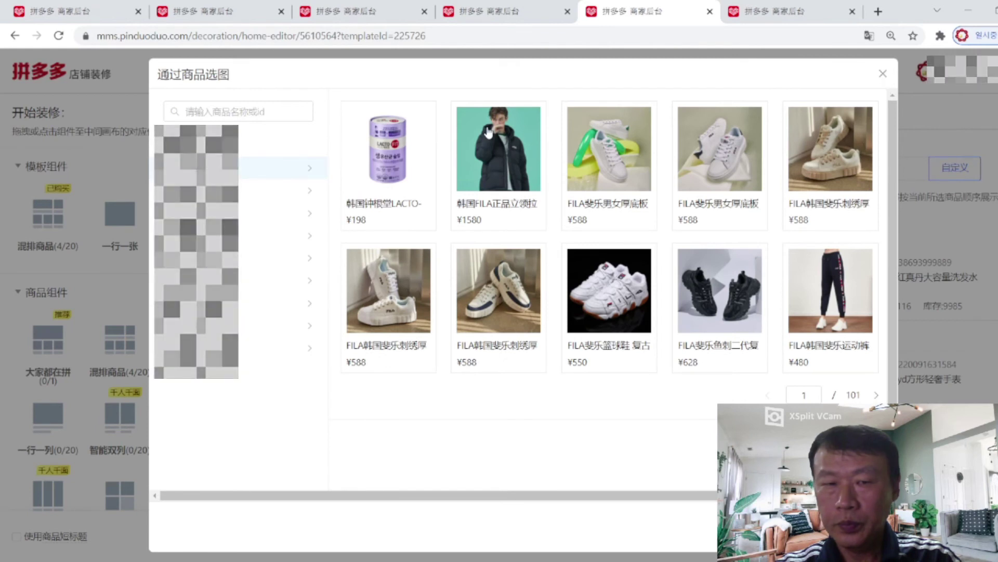
{"action": "left_click", "coordinate": [383, 160]}
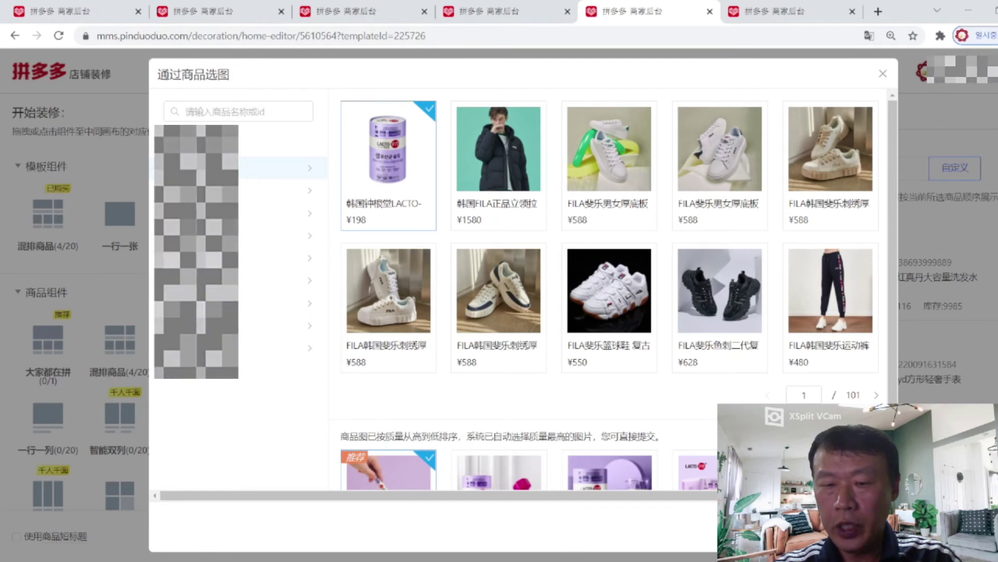
{"action": "left_click", "coordinate": [861, 527]}
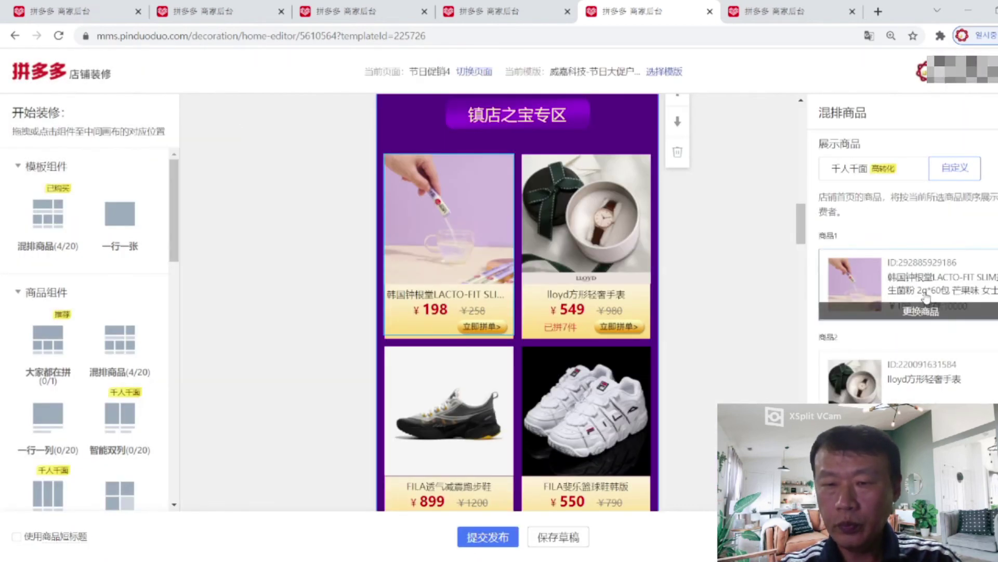
Change the LACTO-FIT product's image in 镇店之宝专区 to the white-background shot of the can with stick packs
{"action": "left_click", "coordinate": [925, 311]}
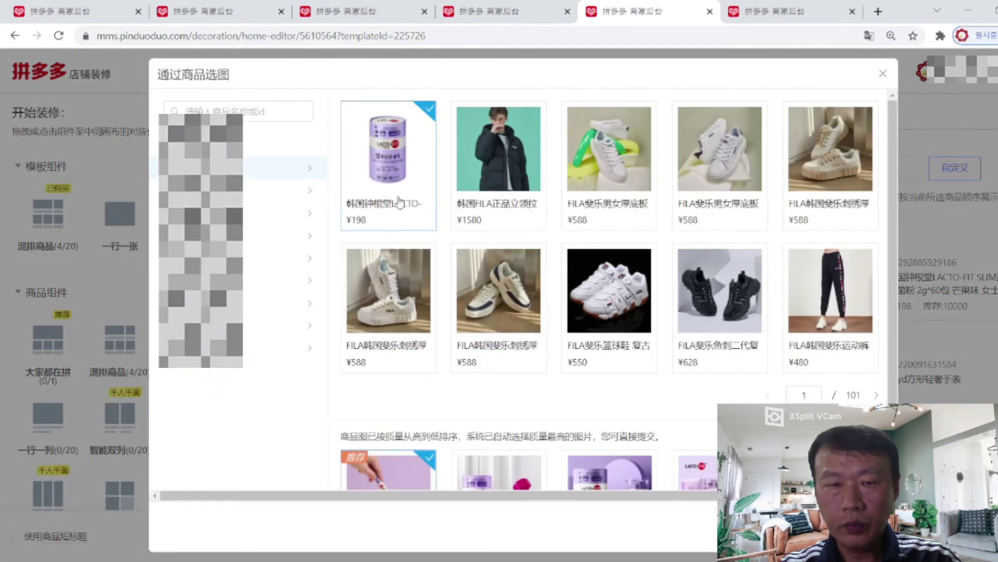
{"action": "scroll", "coordinate": [460, 327], "scroll_direction": "down", "scroll_amount": 2}
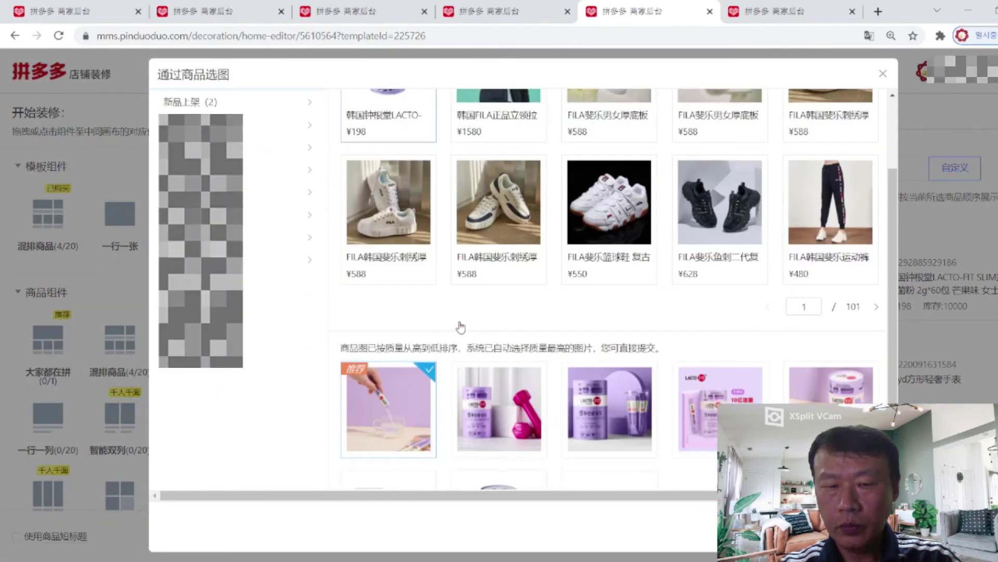
{"action": "scroll", "coordinate": [588, 342], "scroll_direction": "down", "scroll_amount": 2}
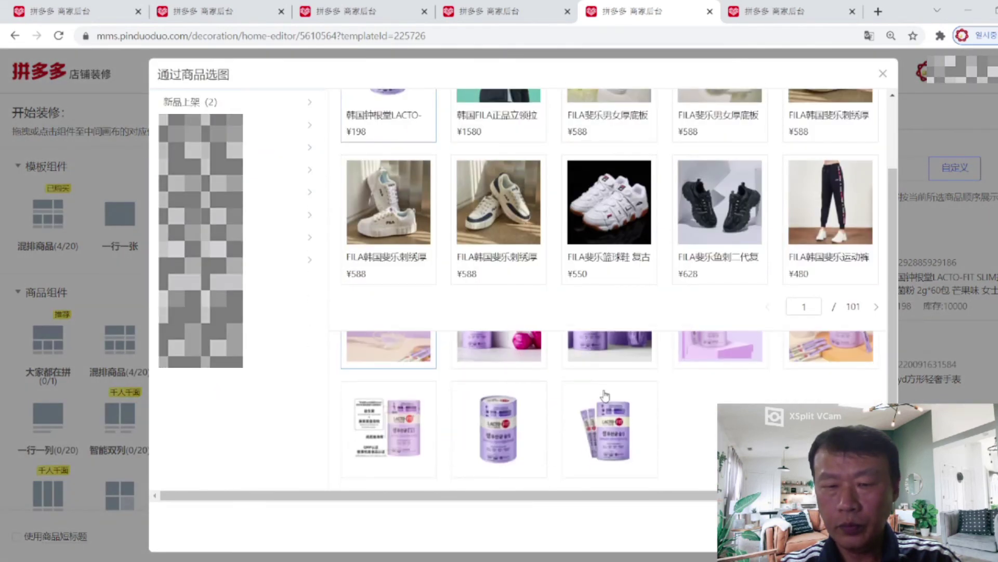
{"action": "left_click", "coordinate": [606, 439]}
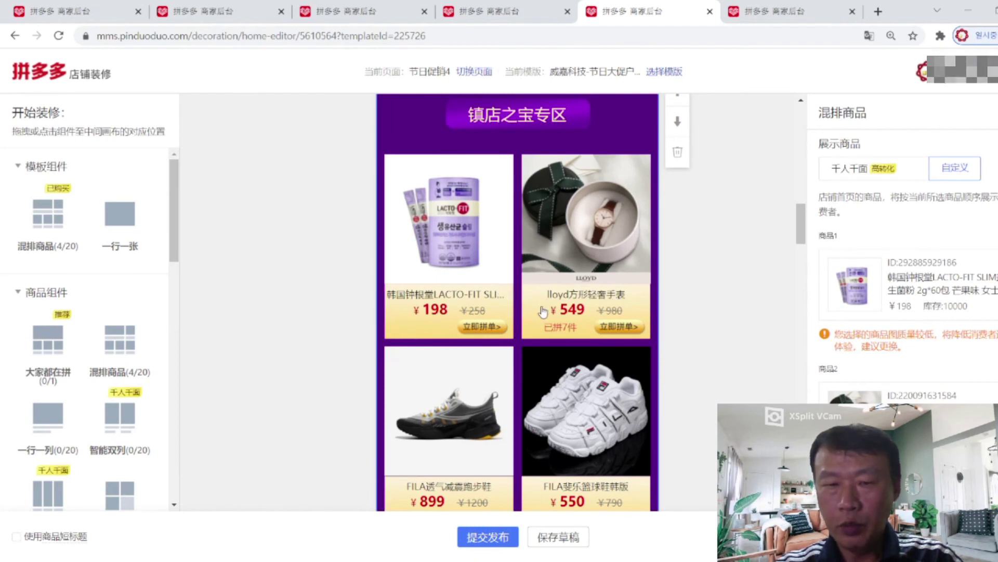
Change the LACTO-FIT product's image in the 镇店之宝专区 block to the shot of the can beside pink dumbbells
{"action": "scroll", "coordinate": [542, 311], "scroll_direction": "down", "scroll_amount": 1}
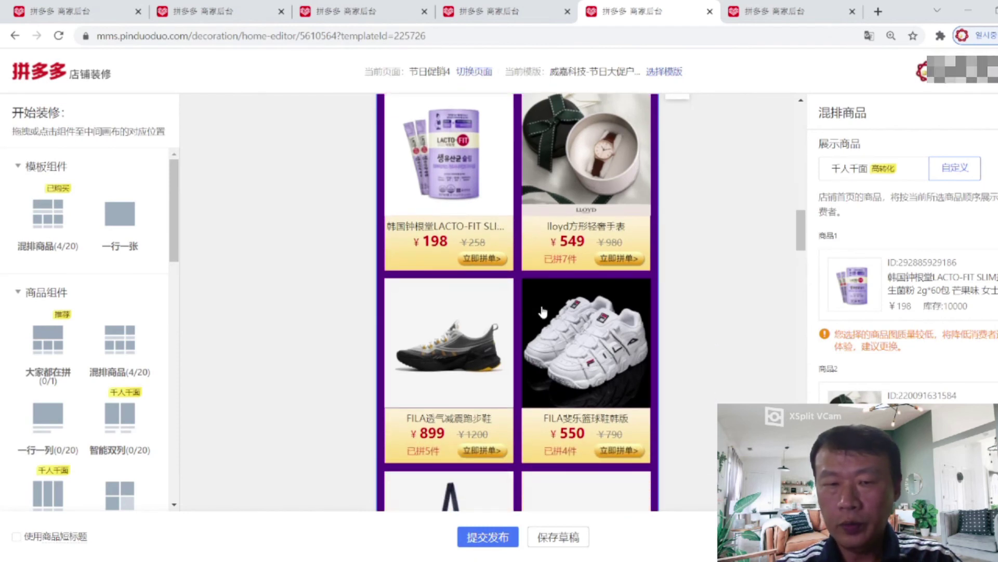
{"action": "scroll", "coordinate": [542, 311], "scroll_direction": "down", "scroll_amount": 2}
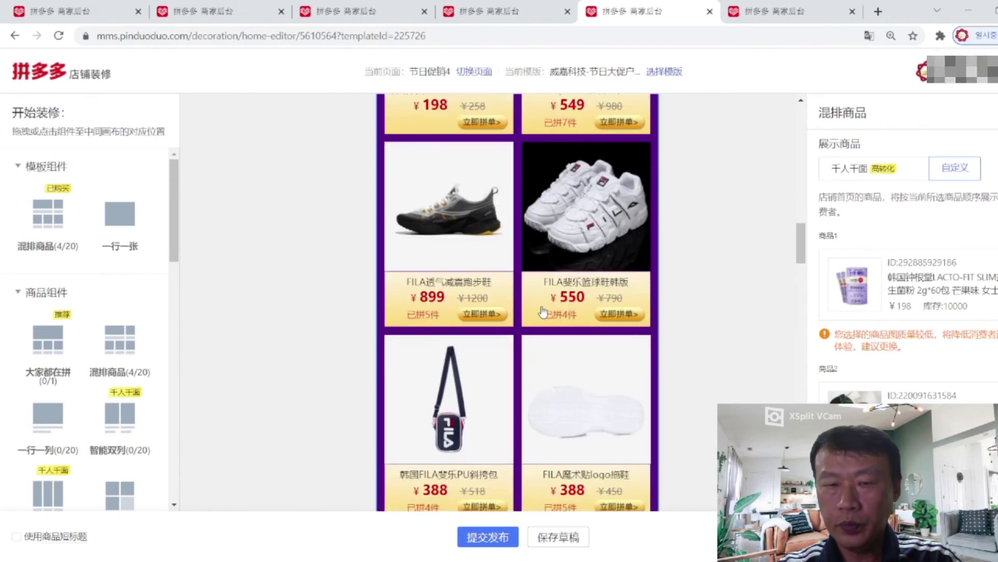
{"action": "scroll", "coordinate": [543, 311], "scroll_direction": "down", "scroll_amount": 1}
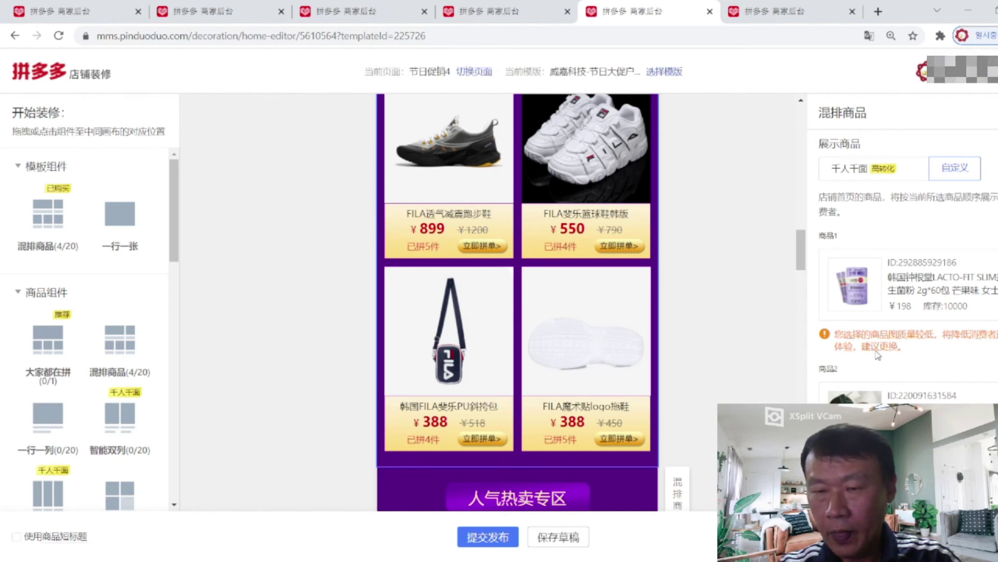
{"action": "scroll", "coordinate": [538, 309], "scroll_direction": "up", "scroll_amount": 2}
{"action": "scroll", "coordinate": [538, 309], "scroll_direction": "up", "scroll_amount": 3}
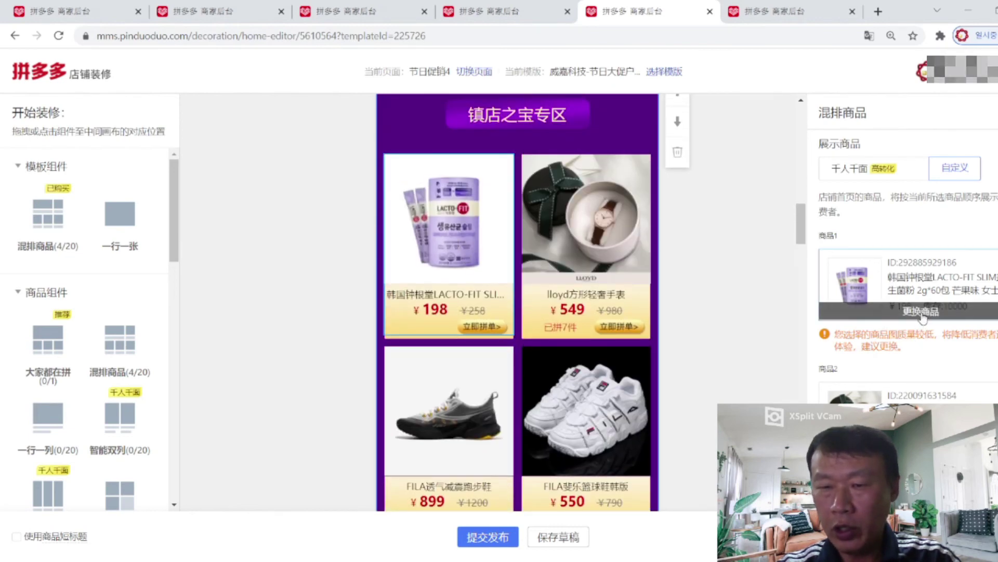
{"action": "left_click", "coordinate": [922, 312]}
{"action": "scroll", "coordinate": [890, 332], "scroll_direction": "down", "scroll_amount": 2}
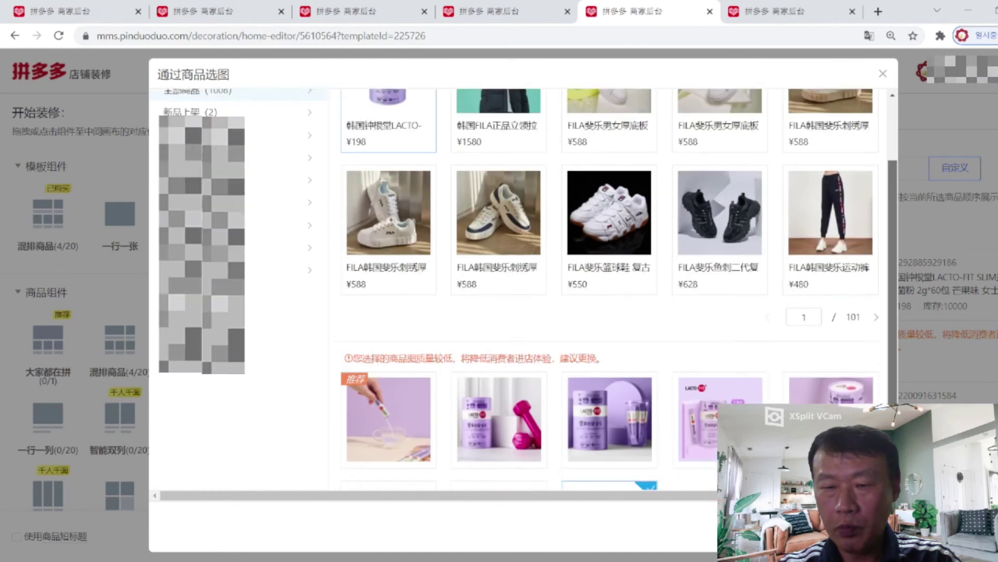
{"action": "scroll", "coordinate": [751, 398], "scroll_direction": "down", "scroll_amount": 2}
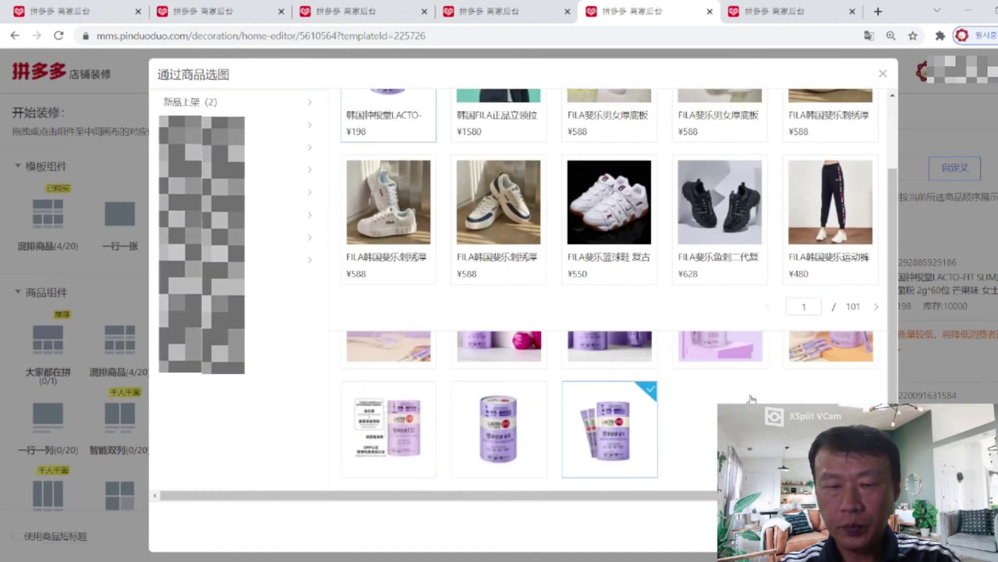
{"action": "scroll", "coordinate": [751, 399], "scroll_direction": "up", "scroll_amount": 1}
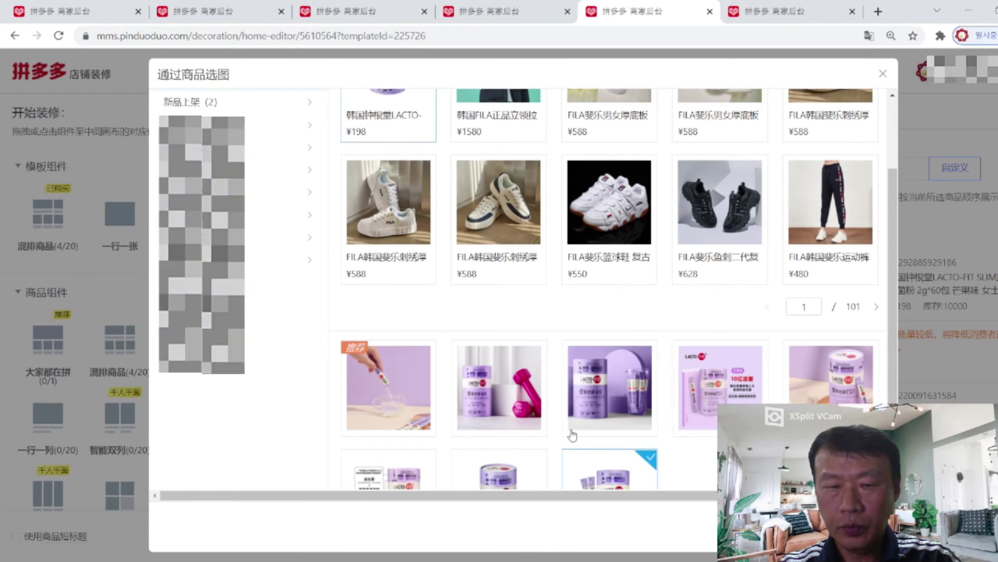
{"action": "left_click", "coordinate": [507, 395]}
{"action": "left_click", "coordinate": [812, 526]}
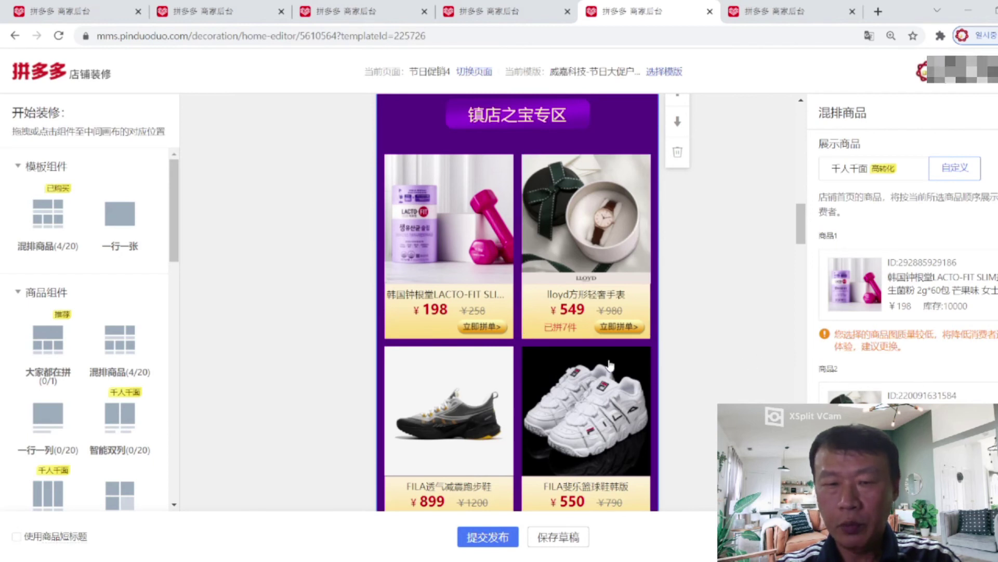
Open the product replacement for 商品3, the FILA透气减震跑步鞋, in the 镇店之宝专区 block
{"action": "scroll", "coordinate": [610, 365], "scroll_direction": "down", "scroll_amount": 3}
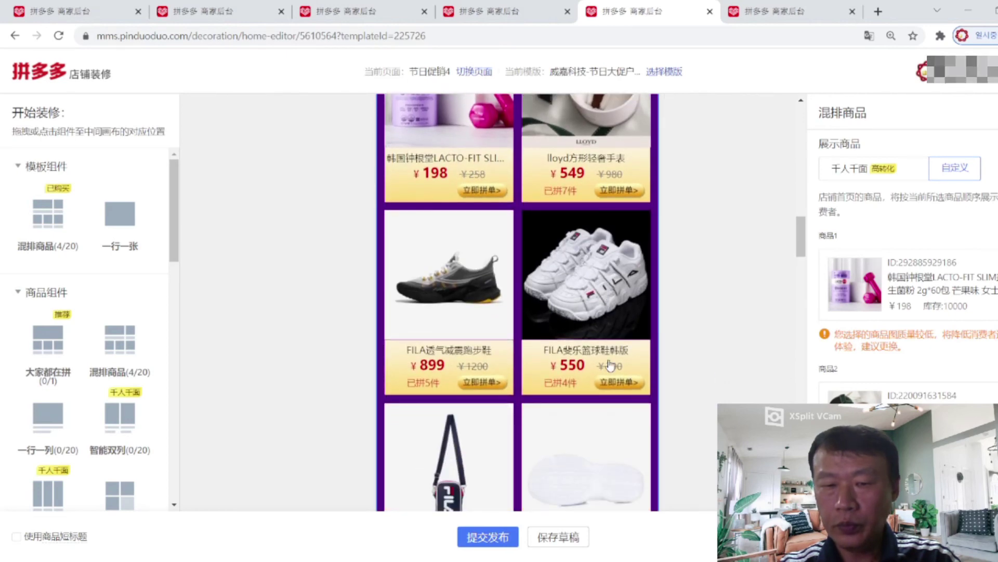
{"action": "scroll", "coordinate": [533, 380], "scroll_direction": "down", "scroll_amount": 3}
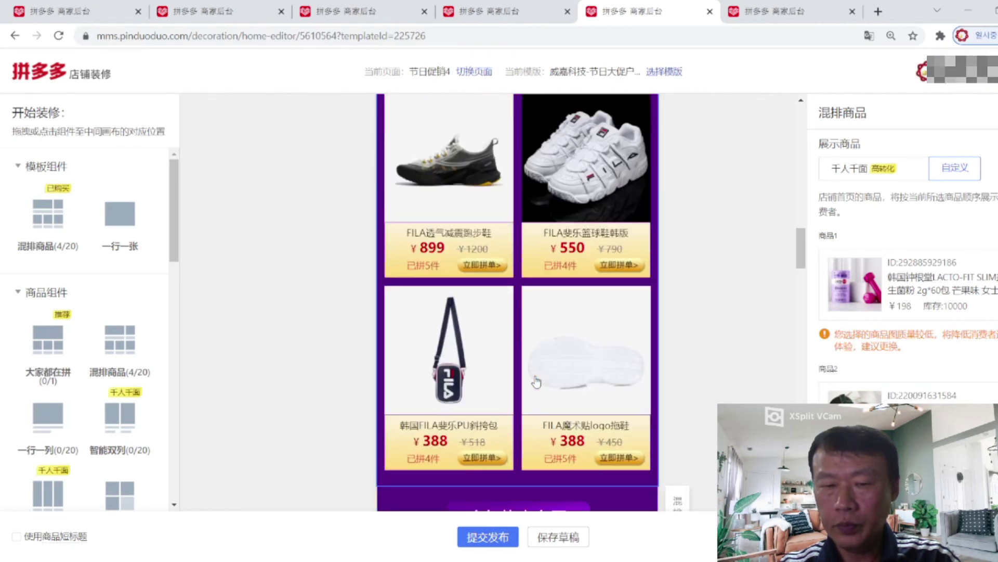
{"action": "scroll", "coordinate": [536, 383], "scroll_direction": "down", "scroll_amount": 2}
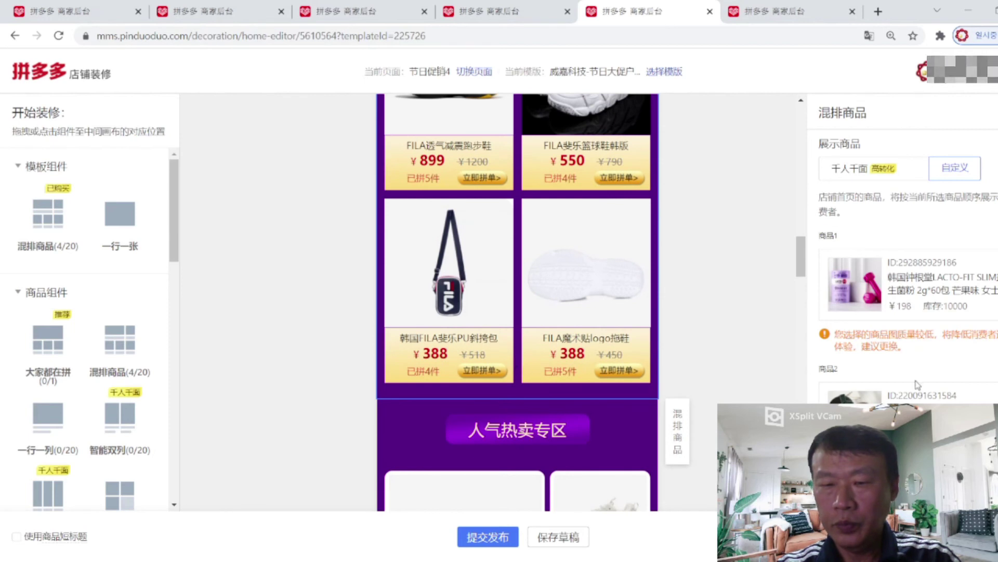
{"action": "scroll", "coordinate": [917, 385], "scroll_direction": "down", "scroll_amount": 5}
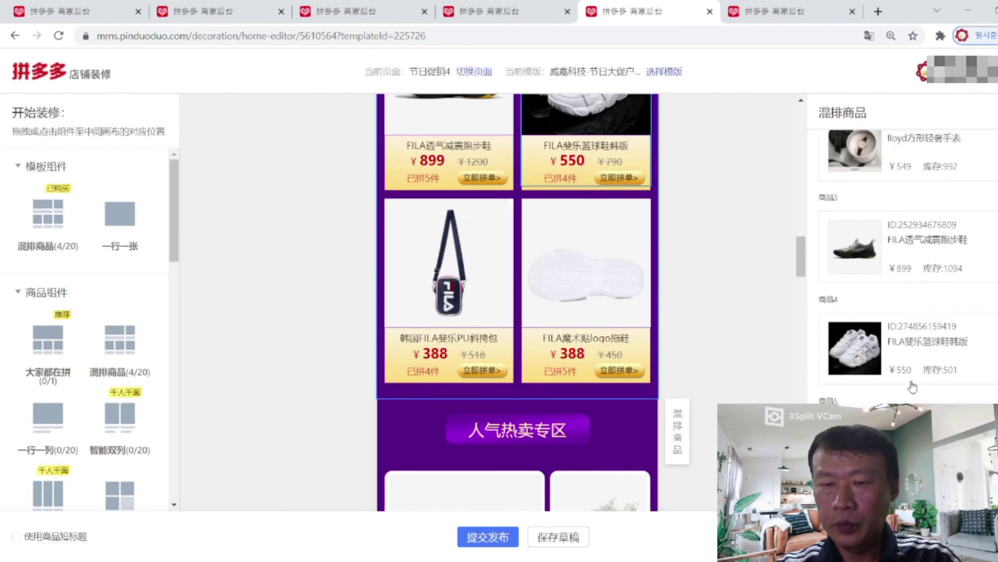
{"action": "left_click", "coordinate": [920, 274]}
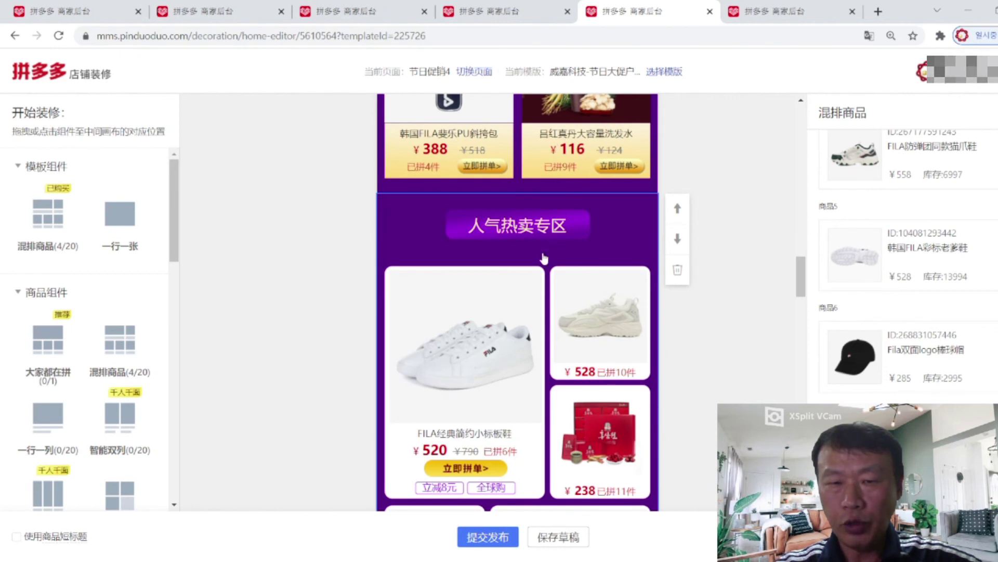
Move the 人气热卖专区 block up one place, above the 镇店之宝专区 block, and check the new block order
{"action": "scroll", "coordinate": [534, 274], "scroll_direction": "up", "scroll_amount": 3}
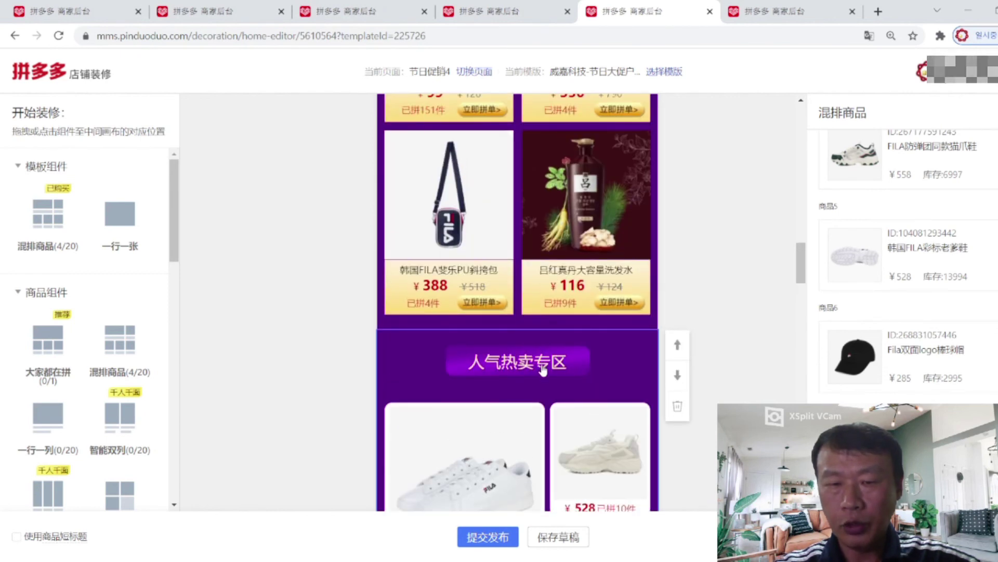
{"action": "left_click", "coordinate": [676, 347]}
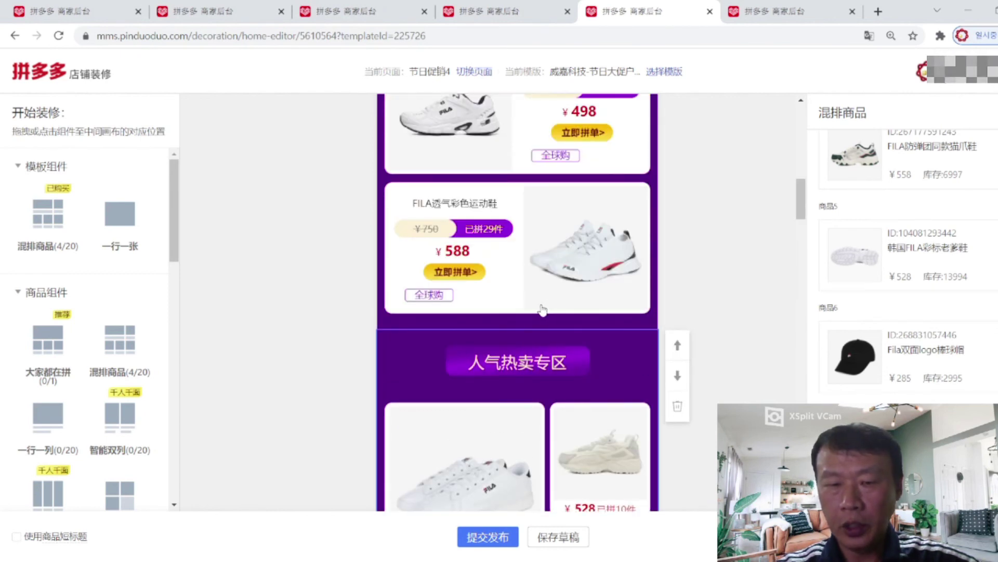
{"action": "scroll", "coordinate": [544, 312], "scroll_direction": "up", "scroll_amount": 5}
{"action": "scroll", "coordinate": [544, 312], "scroll_direction": "down", "scroll_amount": 5}
{"action": "scroll", "coordinate": [545, 312], "scroll_direction": "down", "scroll_amount": 15}
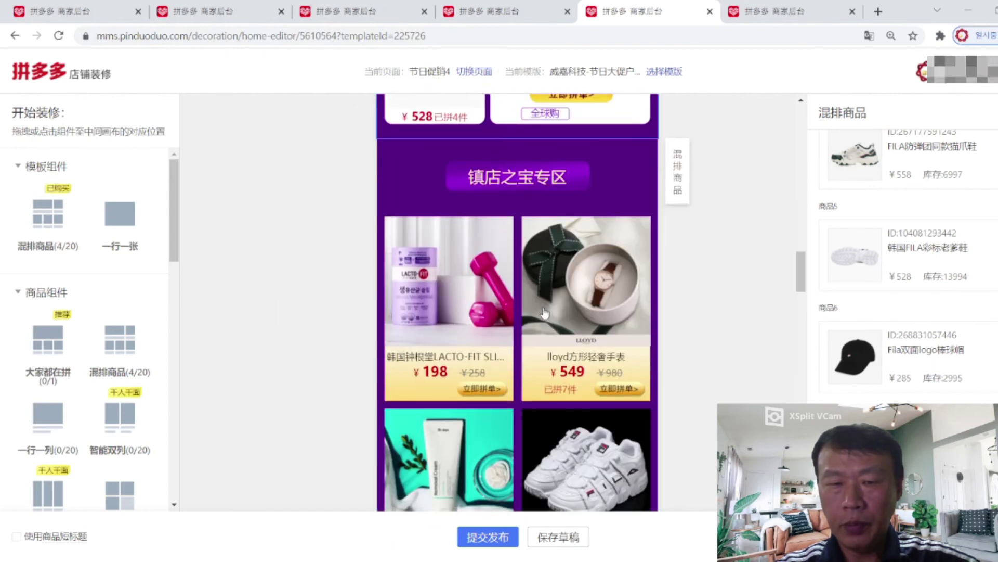
Add a 视频 component at the end of the homepage, below the 诚信商家, 品质保证 and 顶部关注 badges
{"action": "scroll", "coordinate": [545, 312], "scroll_direction": "down", "scroll_amount": 8}
{"action": "scroll", "coordinate": [544, 312], "scroll_direction": "down", "scroll_amount": 3}
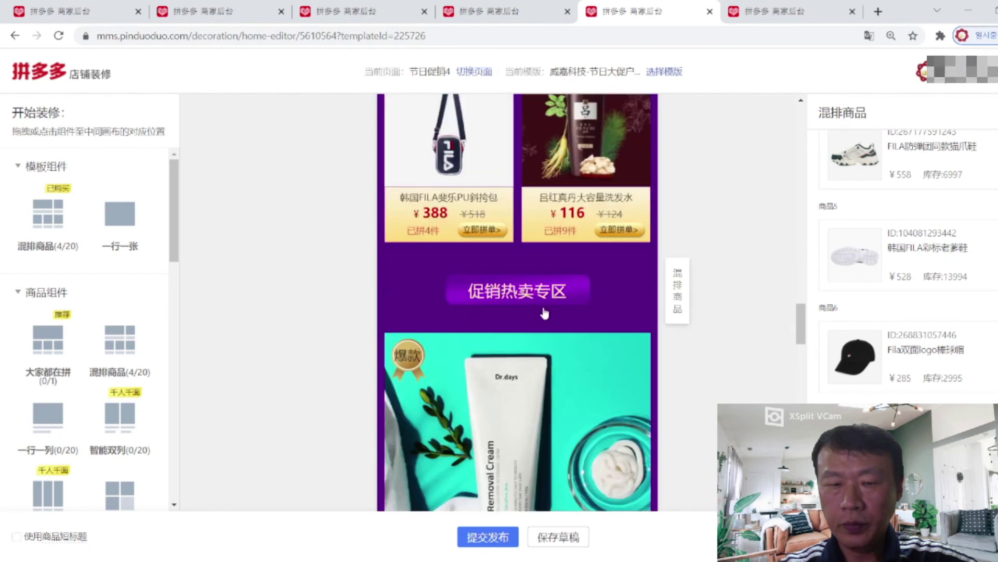
{"action": "scroll", "coordinate": [544, 312], "scroll_direction": "down", "scroll_amount": 3}
{"action": "scroll", "coordinate": [544, 312], "scroll_direction": "down", "scroll_amount": 6}
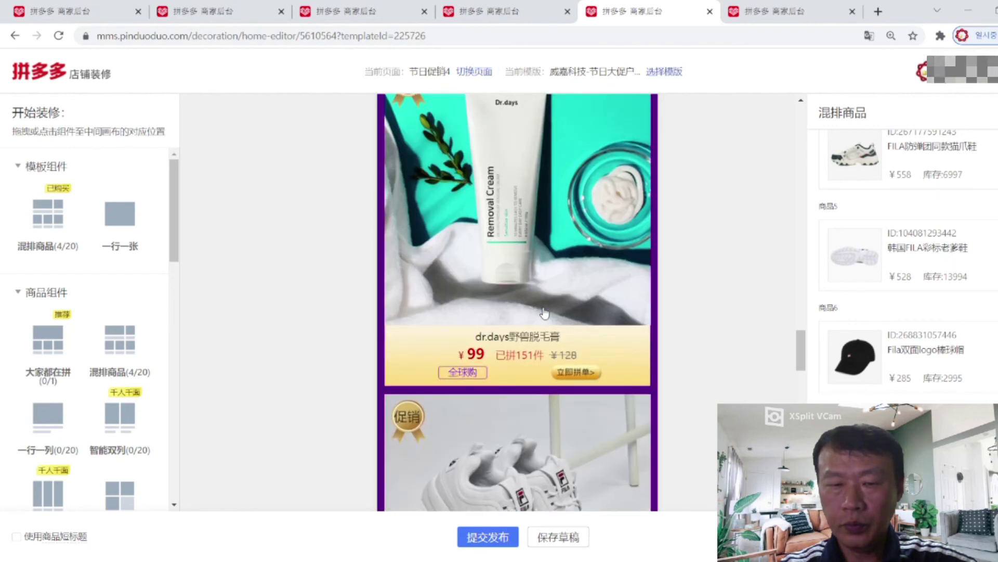
{"action": "scroll", "coordinate": [544, 312], "scroll_direction": "down", "scroll_amount": 3}
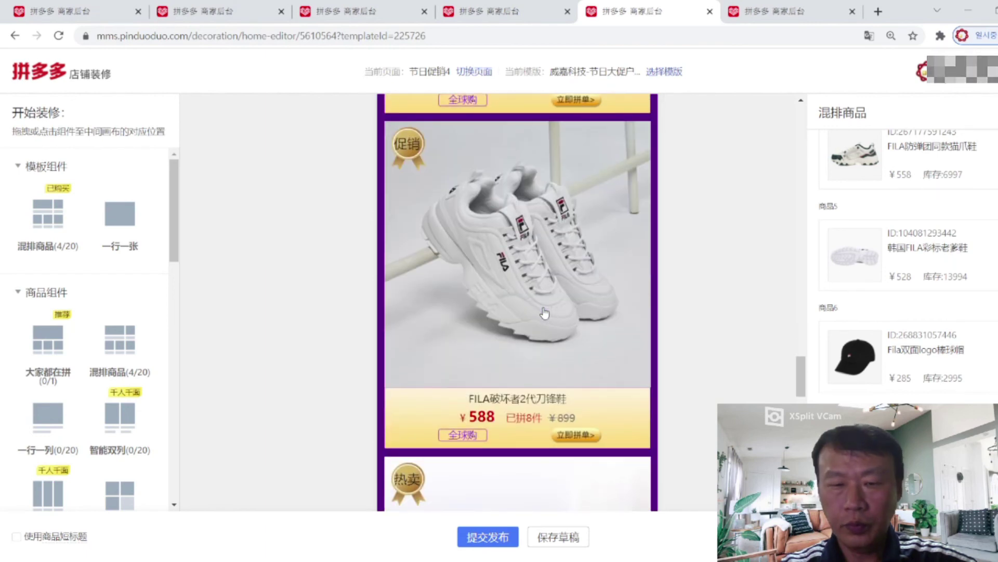
{"action": "scroll", "coordinate": [545, 312], "scroll_direction": "down", "scroll_amount": 8}
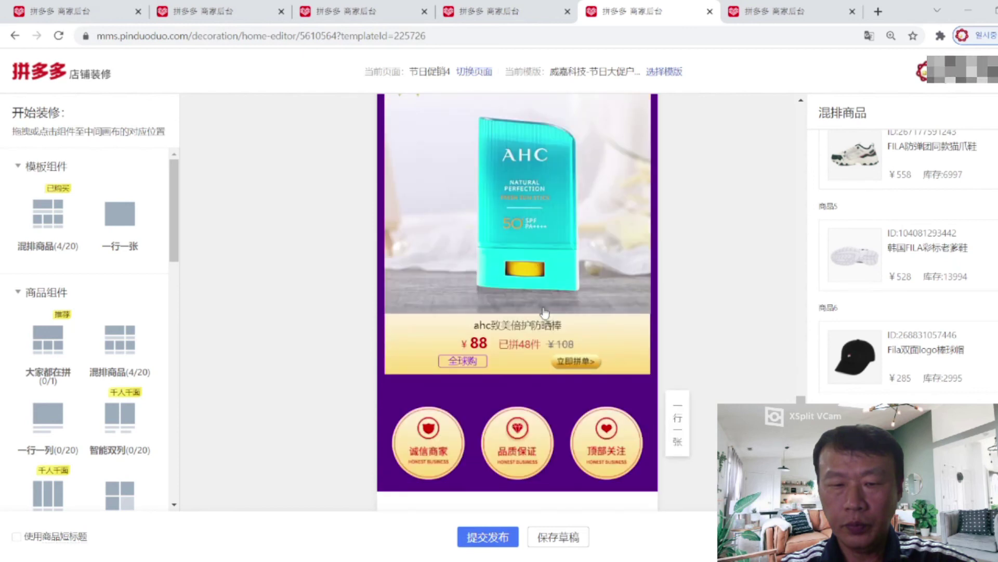
{"action": "scroll", "coordinate": [544, 312], "scroll_direction": "down", "scroll_amount": 4}
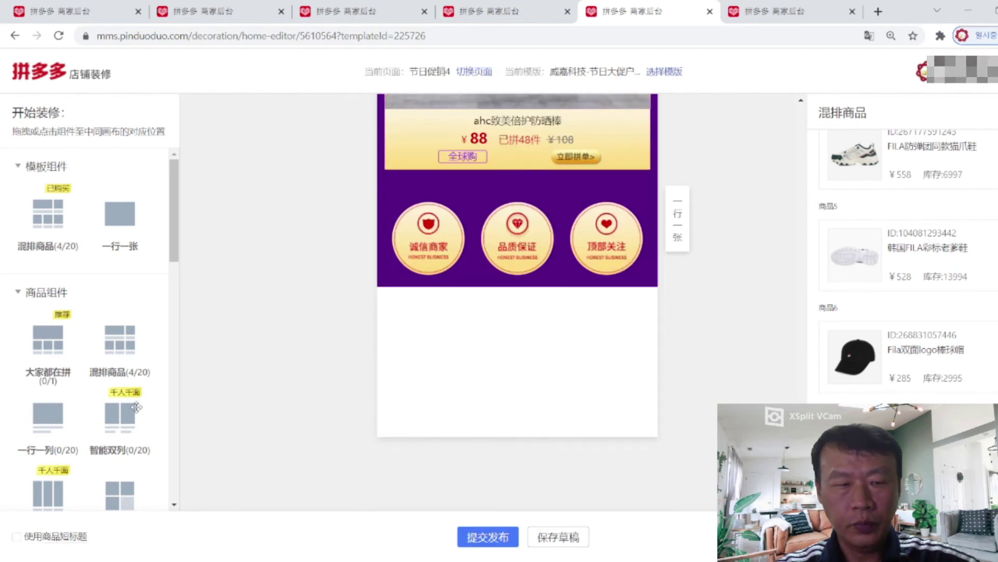
{"action": "scroll", "coordinate": [177, 281], "scroll_direction": "down", "scroll_amount": 1}
{"action": "left_click_drag", "start_coordinate": [177, 281], "coordinate": [175, 456]}
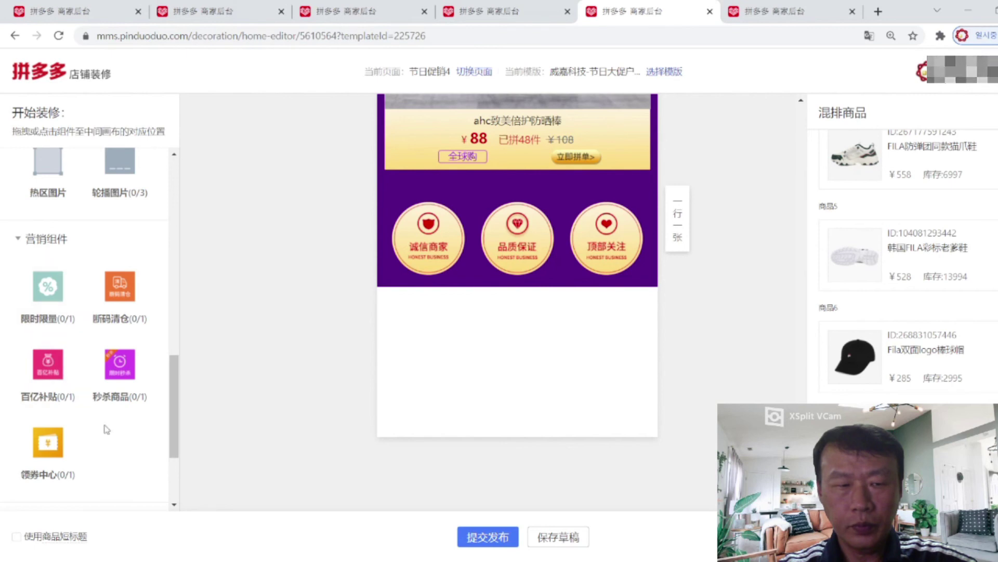
{"action": "left_click_drag", "start_coordinate": [174, 432], "coordinate": [168, 476]}
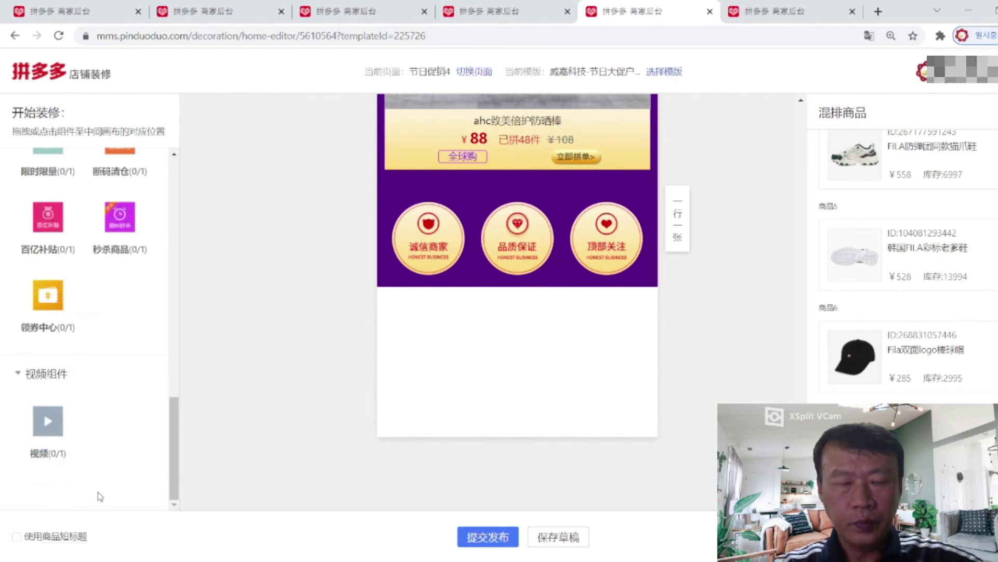
{"action": "left_click_drag", "start_coordinate": [47, 424], "coordinate": [482, 381]}
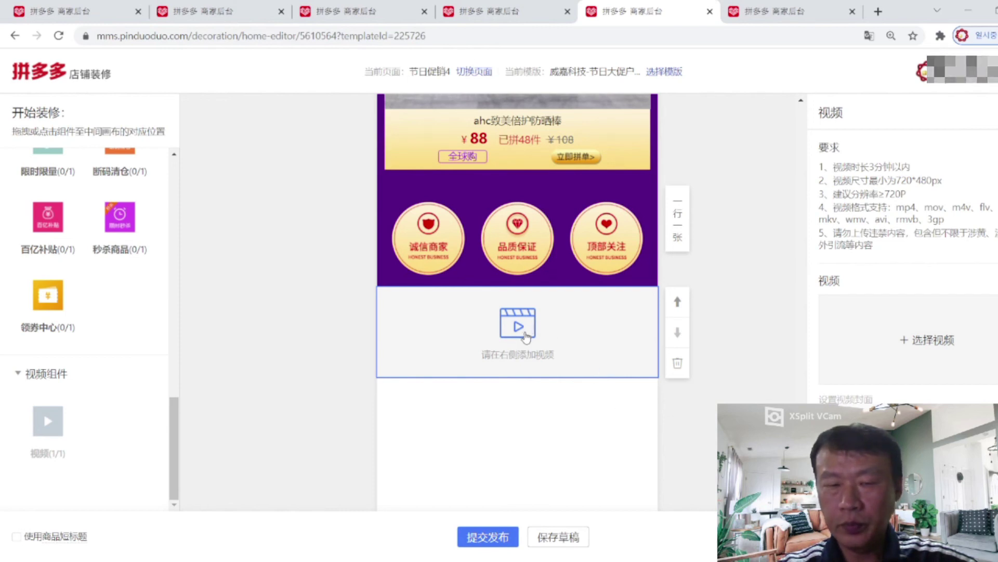
Fill the video component with the 00:31 [FILA X BTS] video, using its opening red-corridor frame as the cover
{"action": "left_click", "coordinate": [932, 348]}
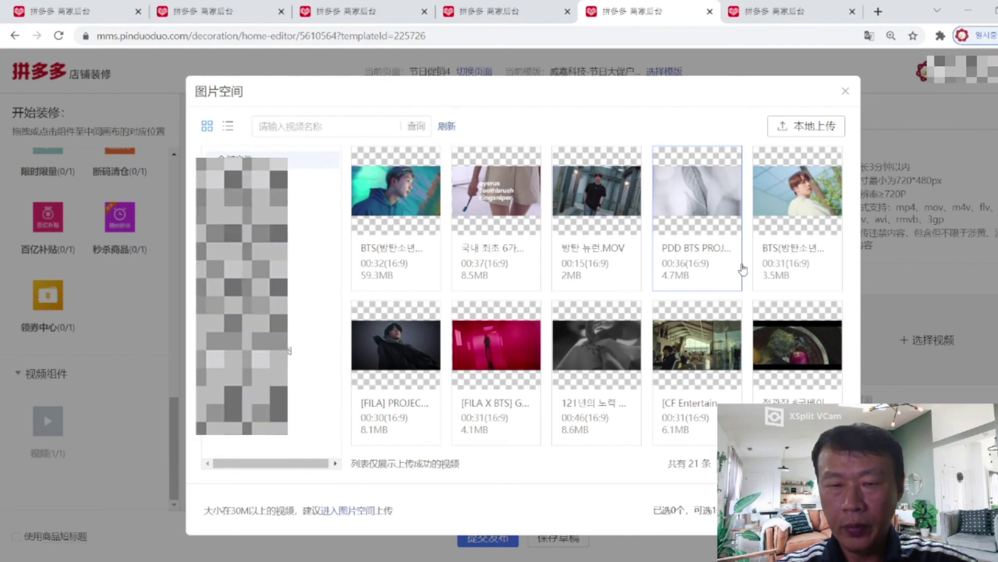
{"action": "left_click", "coordinate": [488, 421]}
{"action": "left_click", "coordinate": [760, 510]}
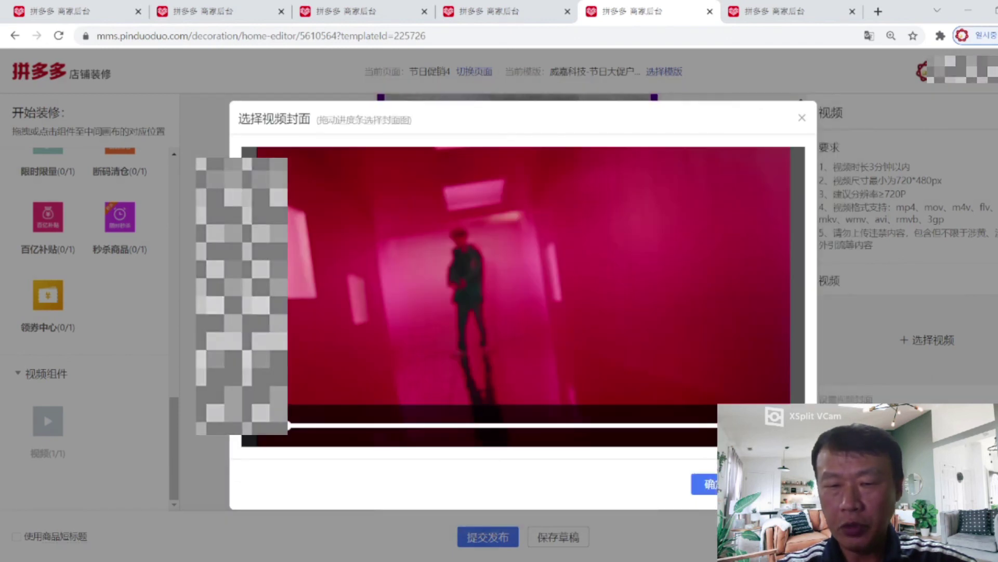
{"action": "left_click", "coordinate": [713, 488]}
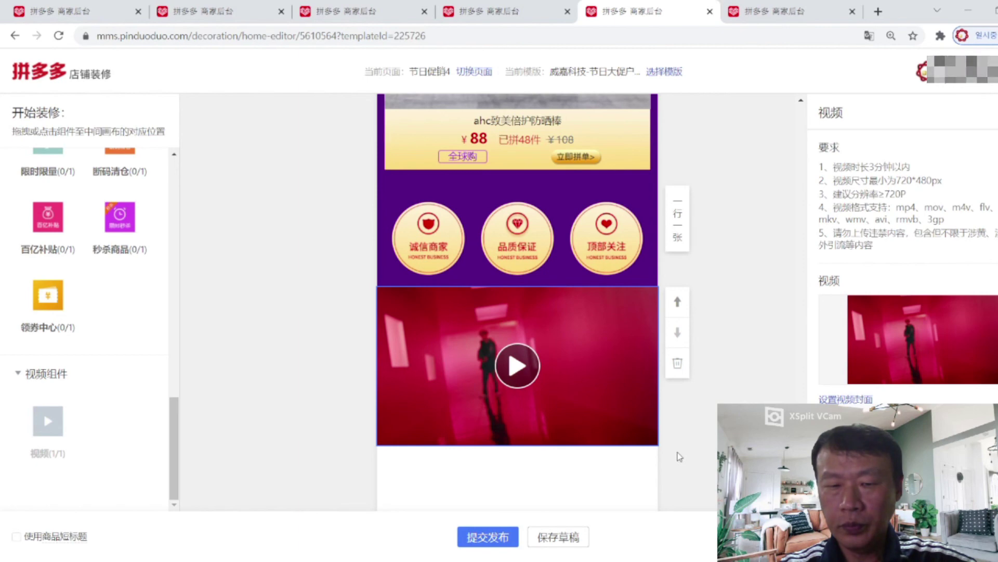
Review the decorated homepage from the closing video back up through the product blocks to the 11.11 banner
{"action": "scroll", "coordinate": [680, 456], "scroll_direction": "up", "scroll_amount": 3}
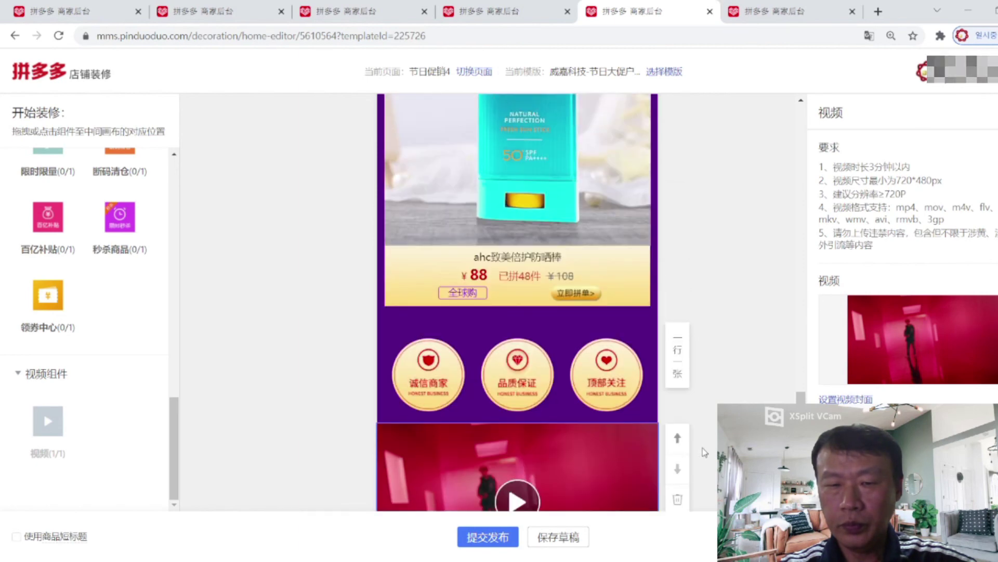
{"action": "scroll", "coordinate": [705, 452], "scroll_direction": "up", "scroll_amount": 5}
{"action": "scroll", "coordinate": [704, 452], "scroll_direction": "up", "scroll_amount": 10}
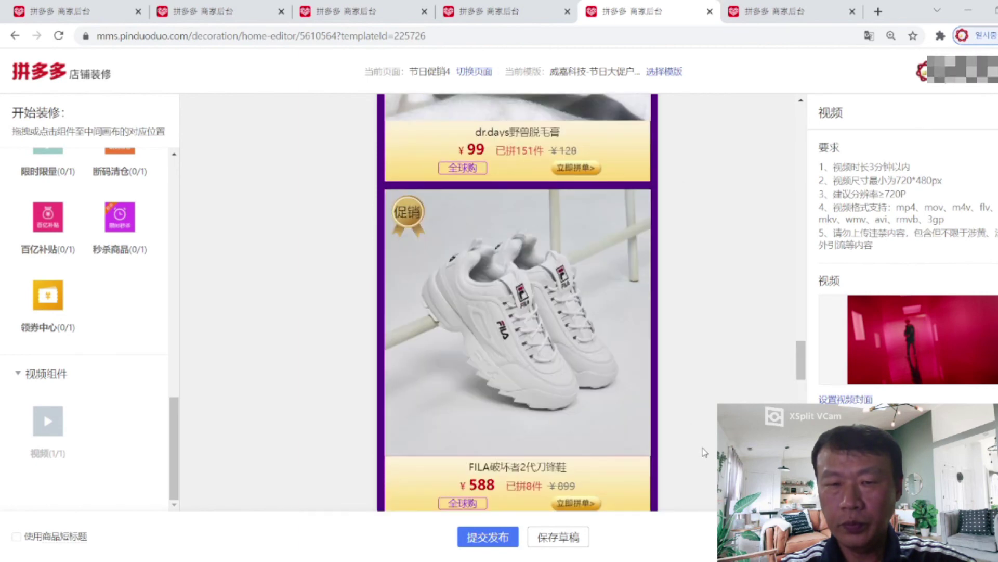
{"action": "scroll", "coordinate": [703, 449], "scroll_direction": "up", "scroll_amount": 4}
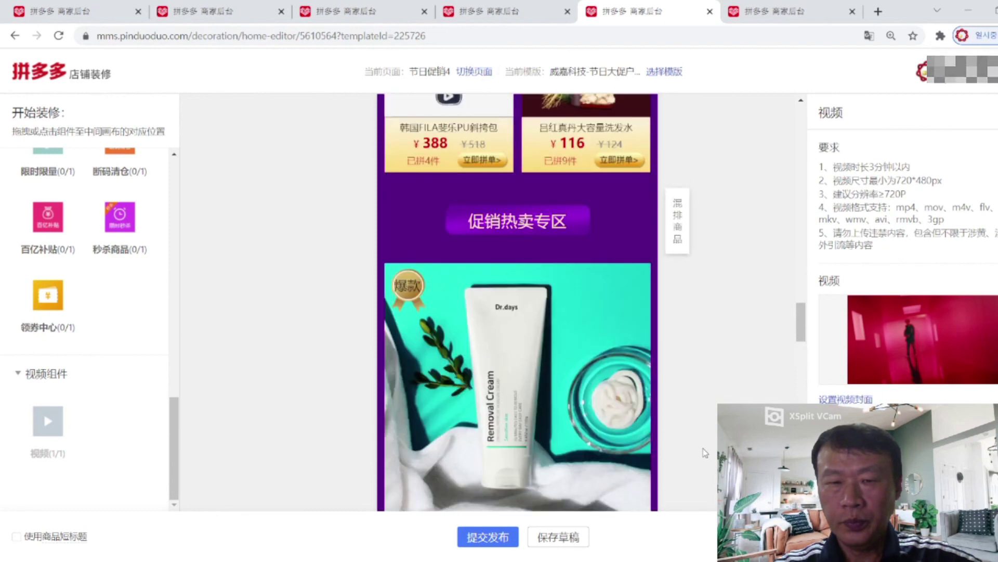
{"action": "scroll", "coordinate": [703, 448], "scroll_direction": "up", "scroll_amount": 5}
{"action": "scroll", "coordinate": [703, 448], "scroll_direction": "up", "scroll_amount": 3}
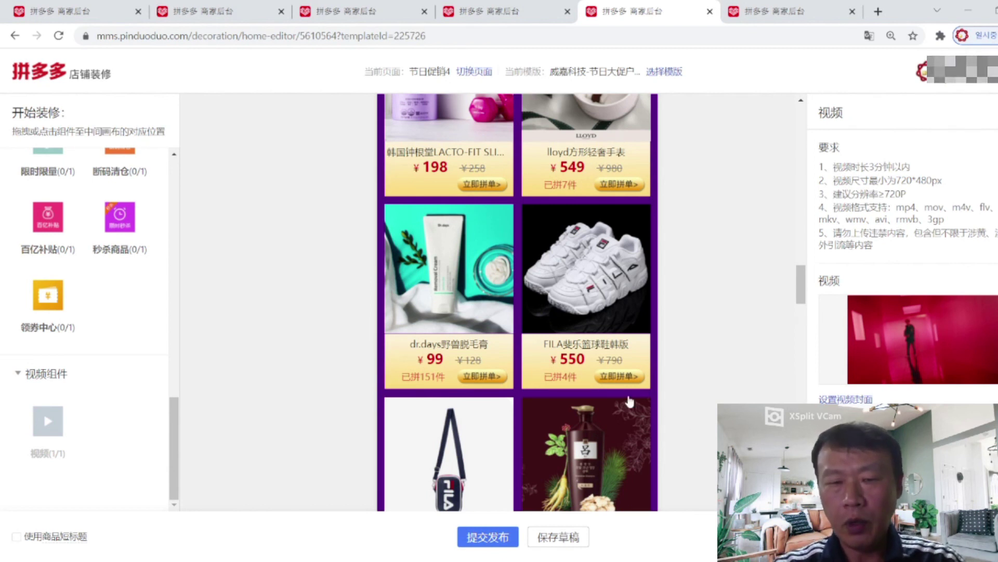
{"action": "scroll", "coordinate": [596, 396], "scroll_direction": "up", "scroll_amount": 4}
{"action": "scroll", "coordinate": [596, 395], "scroll_direction": "up", "scroll_amount": 4}
{"action": "scroll", "coordinate": [596, 395], "scroll_direction": "up", "scroll_amount": 4}
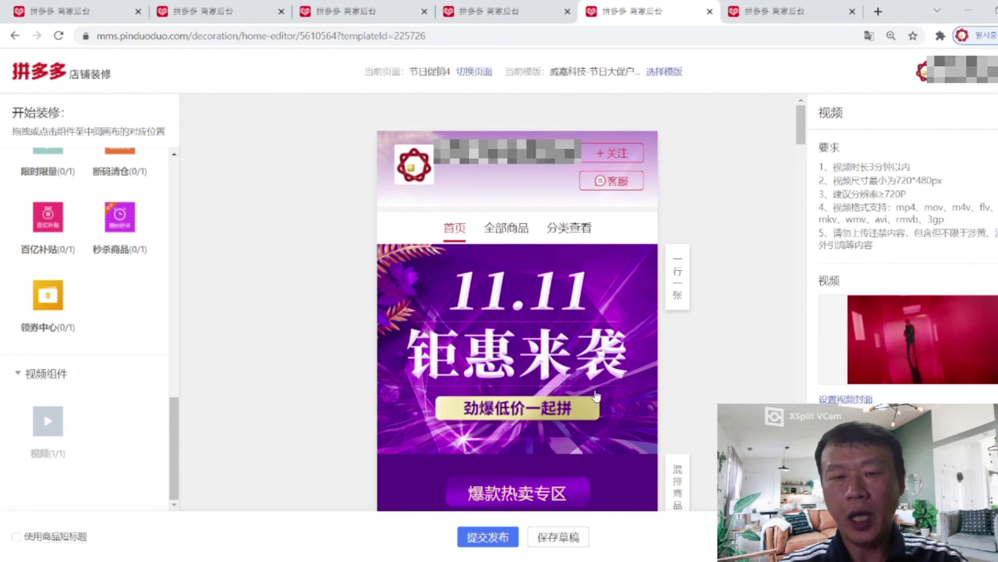
Check the block order and products from the 11.11 banner down through 爆款热卖专区, 镇店之宝专区 and 促销热卖专区 to the video
{"action": "scroll", "coordinate": [567, 349], "scroll_direction": "down", "scroll_amount": 4}
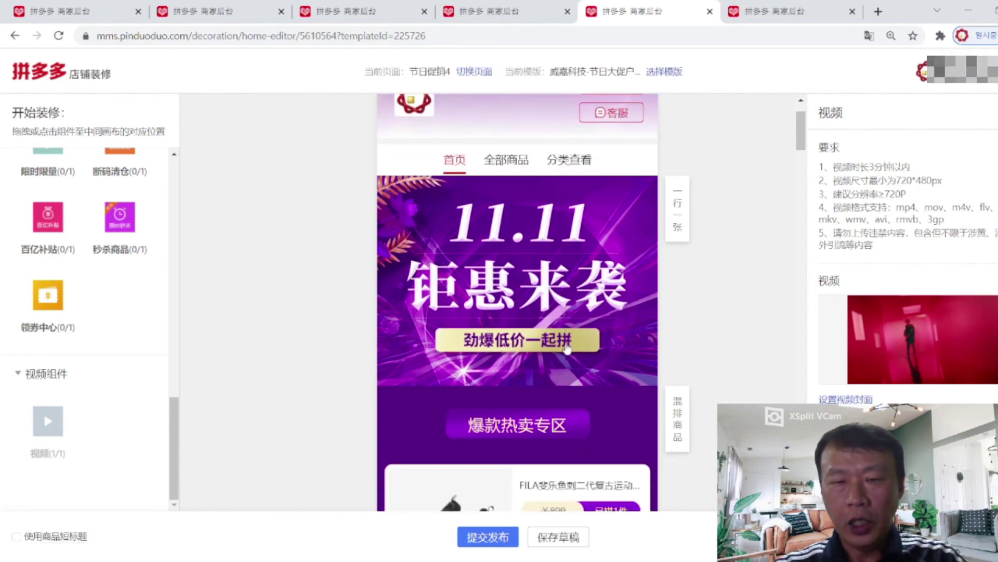
{"action": "scroll", "coordinate": [567, 348], "scroll_direction": "down", "scroll_amount": 9}
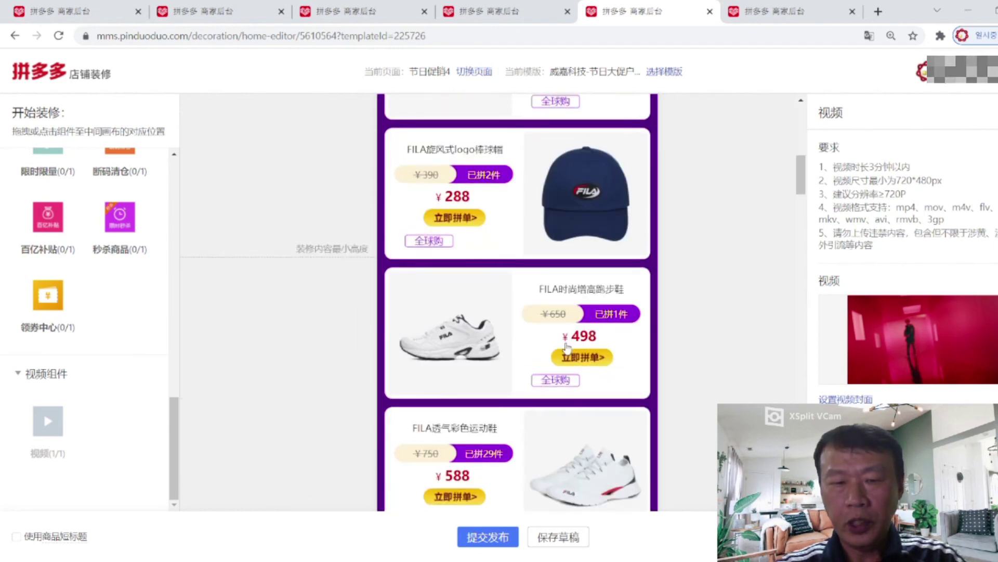
{"action": "scroll", "coordinate": [567, 348], "scroll_direction": "down", "scroll_amount": 10}
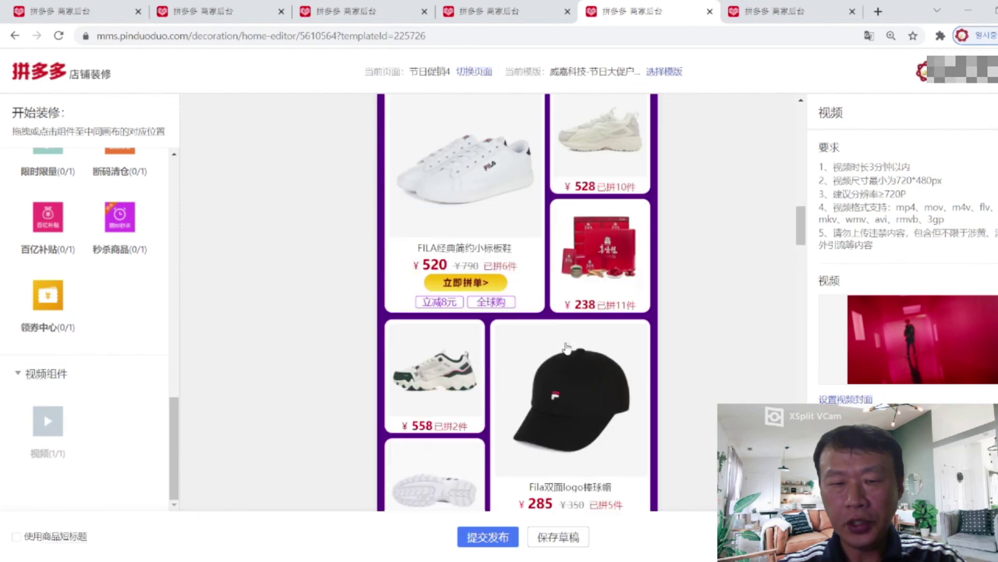
{"action": "scroll", "coordinate": [567, 348], "scroll_direction": "down", "scroll_amount": 7}
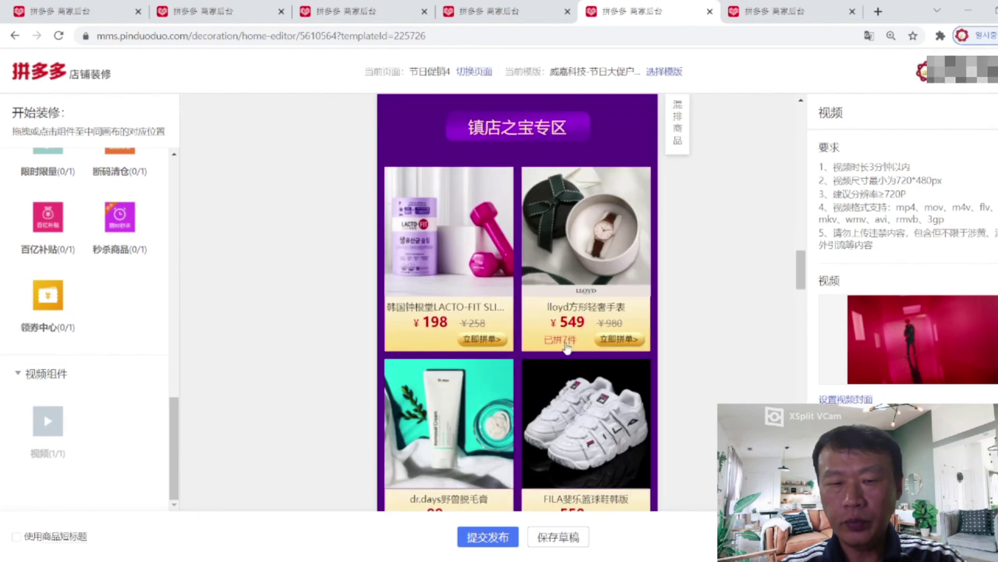
{"action": "scroll", "coordinate": [567, 348], "scroll_direction": "down", "scroll_amount": 5}
{"action": "scroll", "coordinate": [567, 349], "scroll_direction": "down", "scroll_amount": 5}
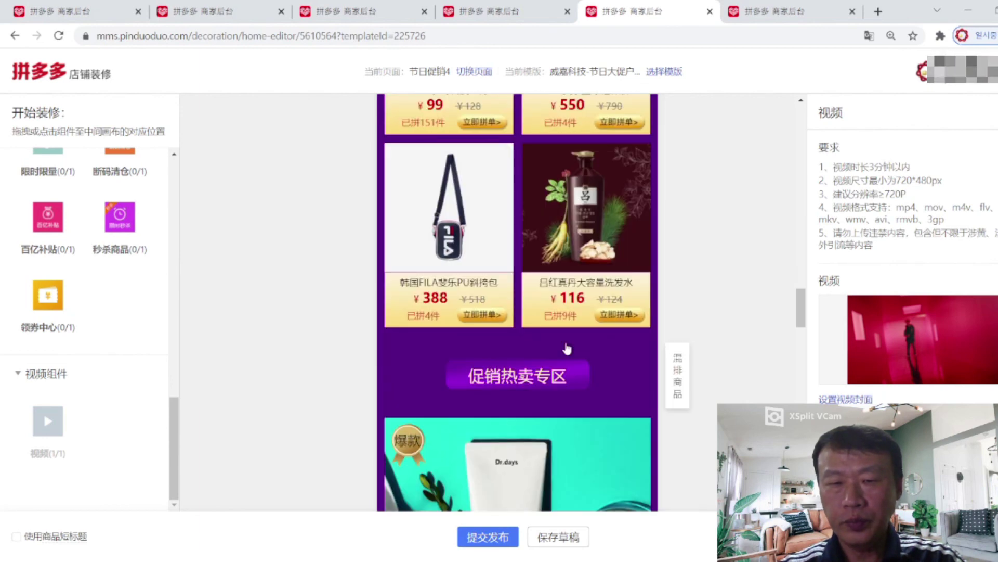
{"action": "scroll", "coordinate": [567, 348], "scroll_direction": "down", "scroll_amount": 6}
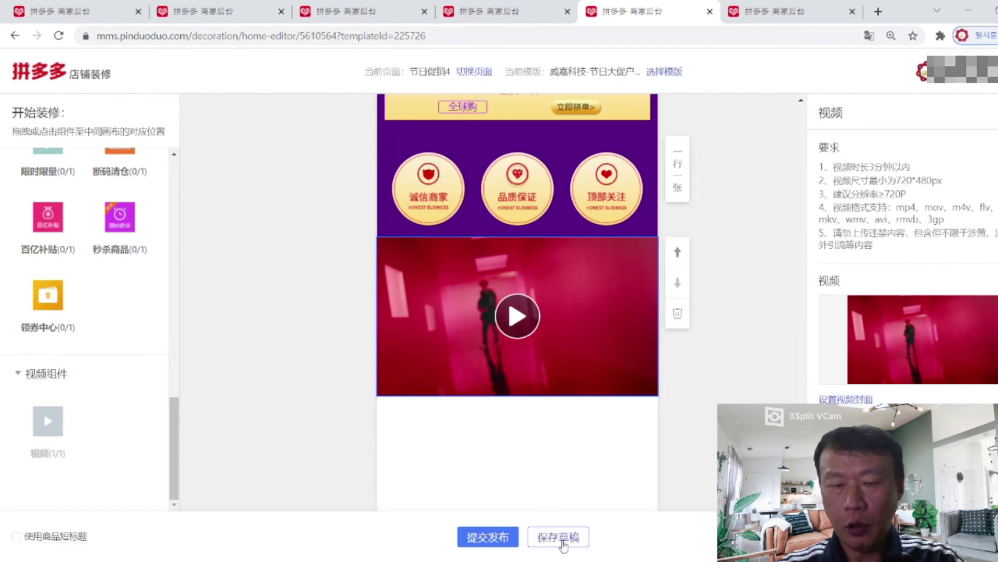
Save the decorated homepage as a draft and look back over the AHC and FILA products above the badges
{"action": "left_click", "coordinate": [563, 543]}
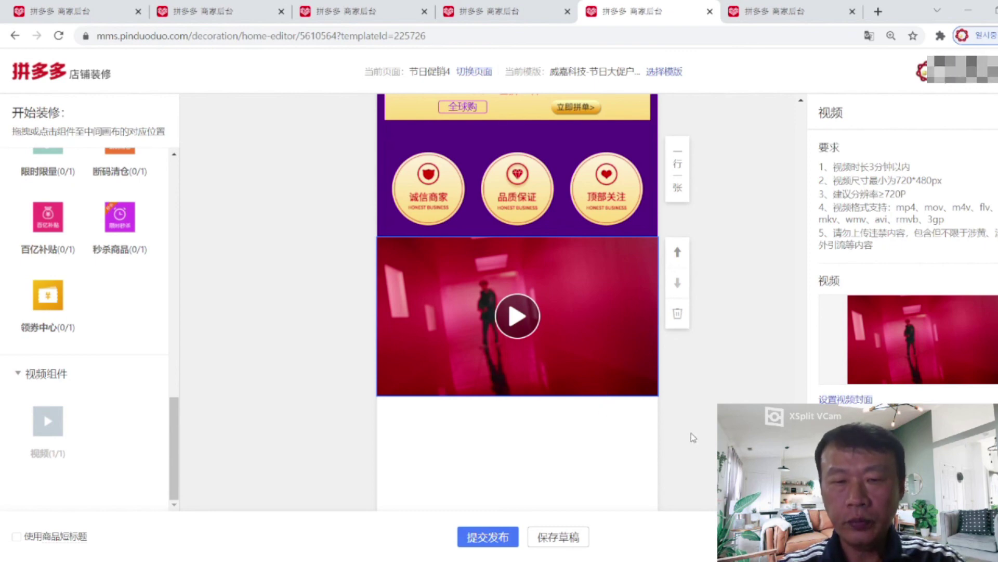
{"action": "scroll", "coordinate": [694, 437], "scroll_direction": "up", "scroll_amount": 3}
{"action": "scroll", "coordinate": [693, 438], "scroll_direction": "up", "scroll_amount": 3}
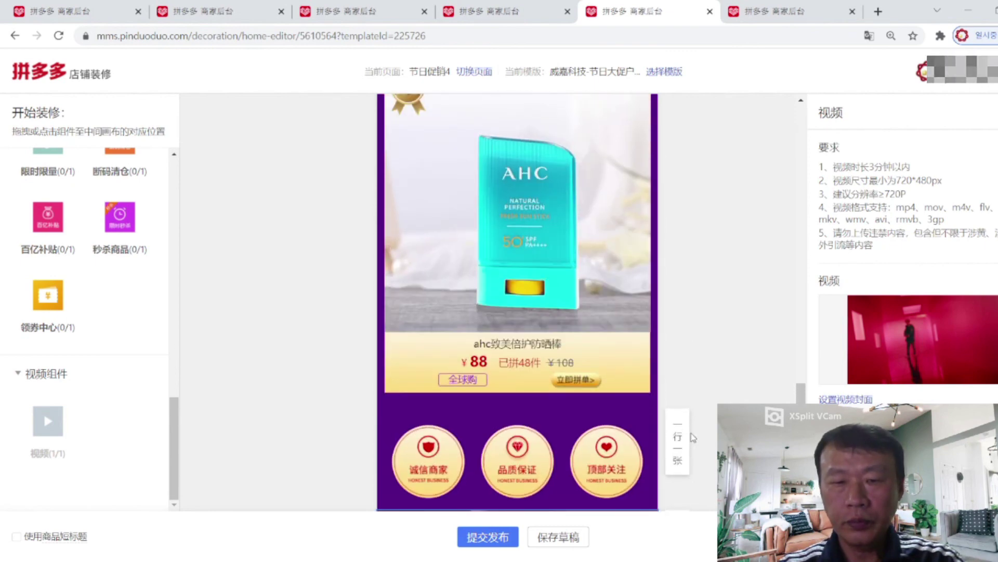
{"action": "scroll", "coordinate": [693, 437], "scroll_direction": "up", "scroll_amount": 6}
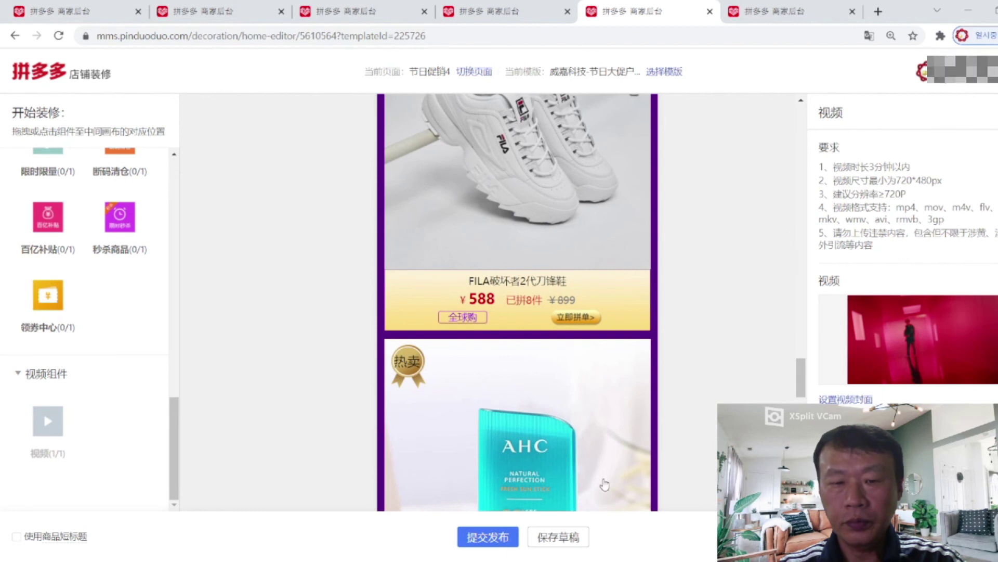